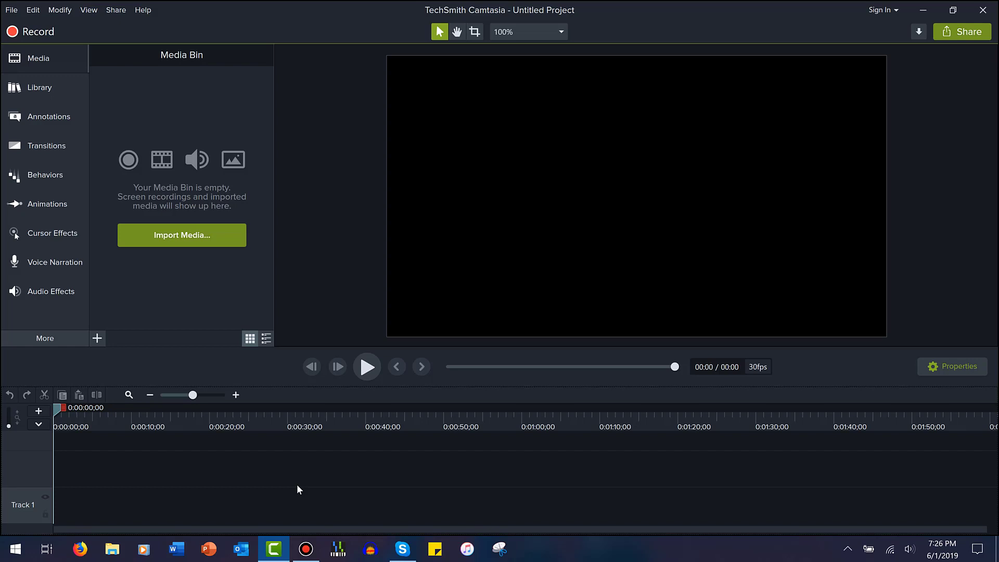
- Open the Hitman Silent Assassin project from the Videos folder and minimize the chat window behind the loading dialog
{"action": "left_click", "coordinate": [11, 9]}
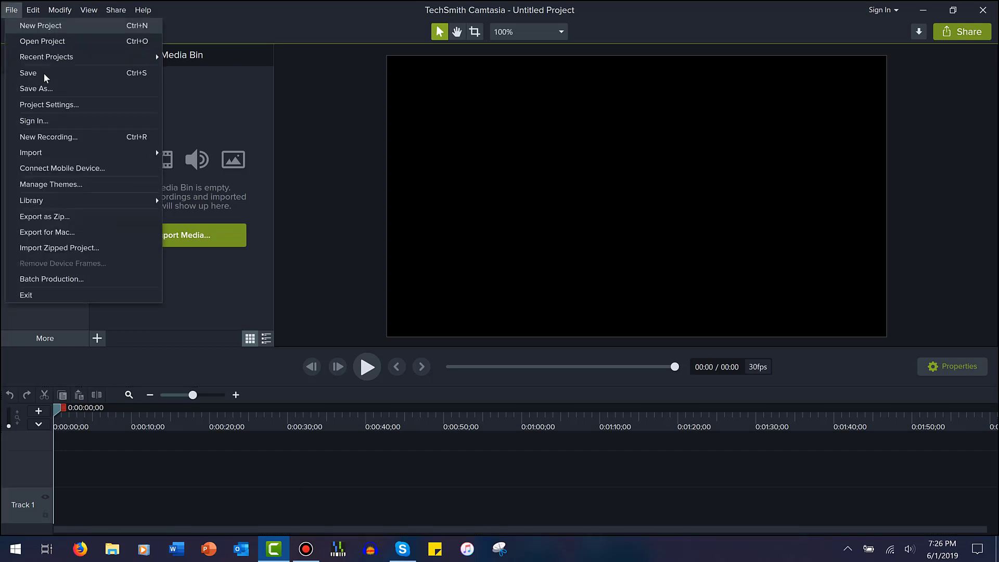
{"action": "left_click", "coordinate": [54, 42]}
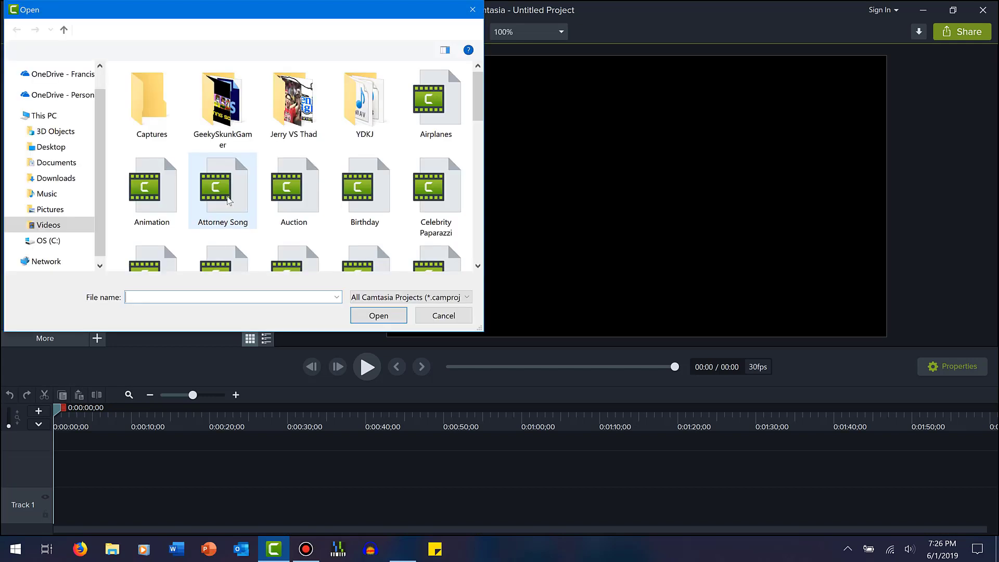
{"action": "left_click", "coordinate": [425, 188]}
{"action": "key", "text": "h"}
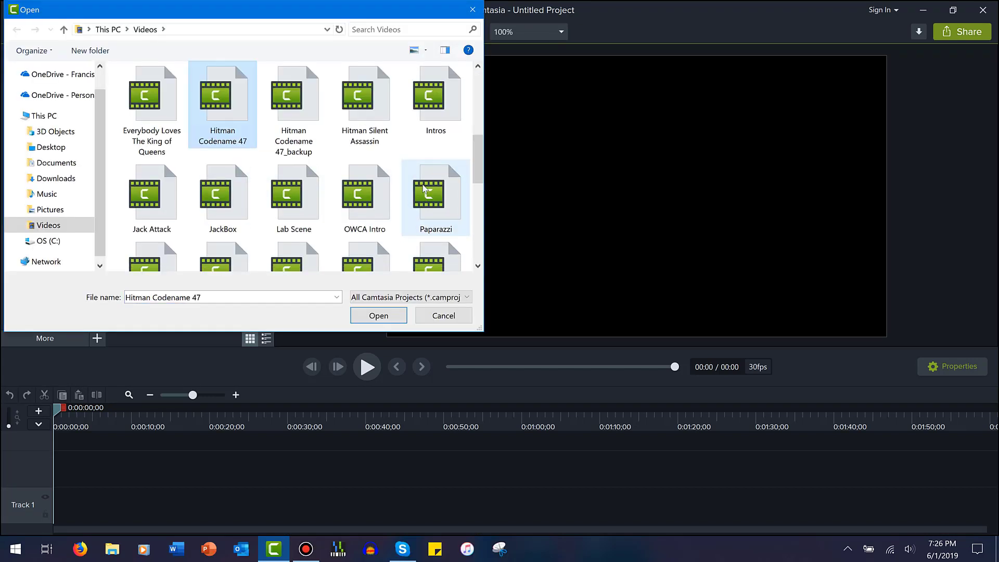
{"action": "double_click", "coordinate": [370, 118]}
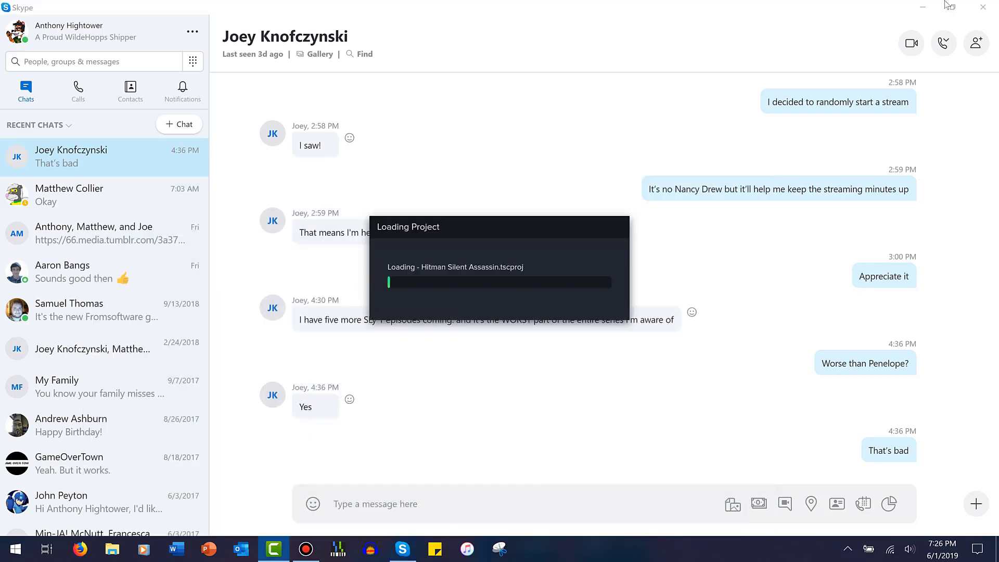
{"action": "left_click", "coordinate": [922, 7]}
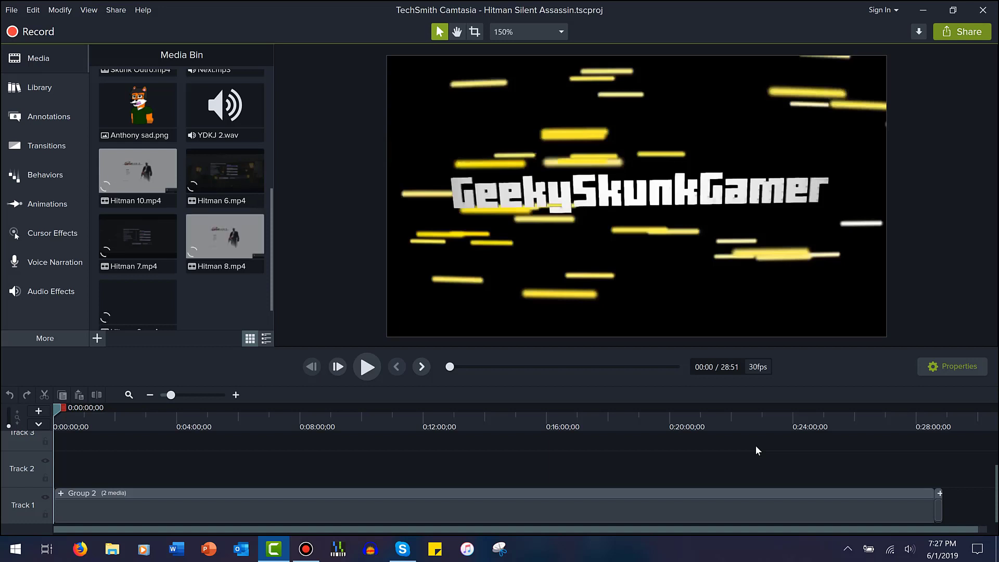
- Expand Group 2 on Track 1 to examine the media grouped inside it, and collapse it again
{"action": "left_click_drag", "start_coordinate": [170, 395], "coordinate": [180, 395]}
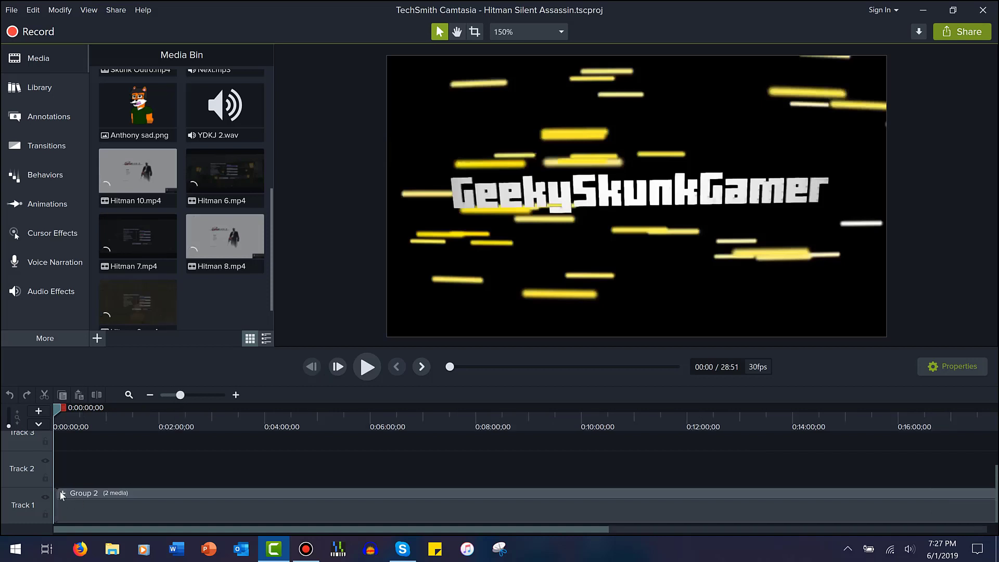
{"action": "left_click", "coordinate": [61, 493]}
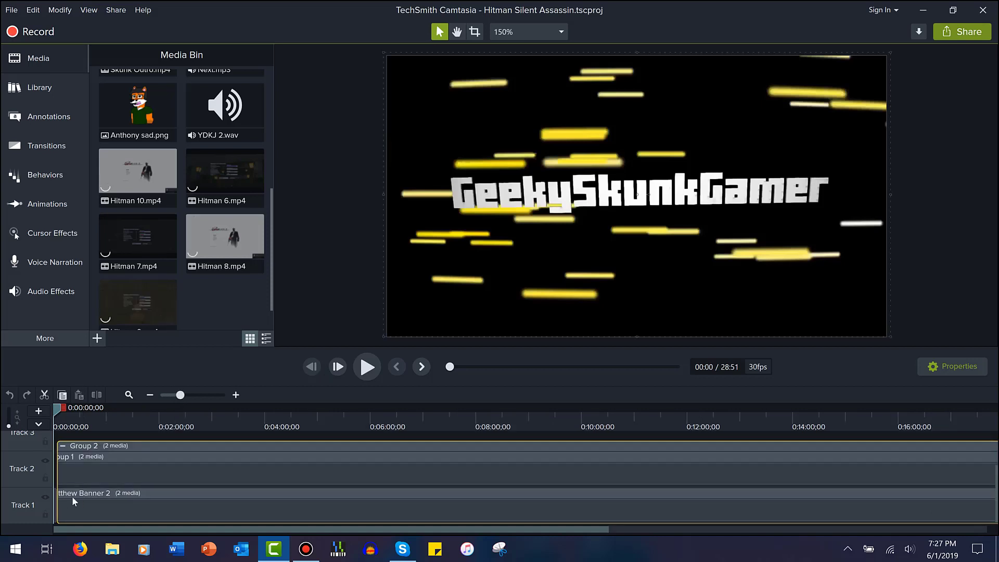
{"action": "left_click", "coordinate": [63, 446]}
{"action": "left_click", "coordinate": [85, 458]}
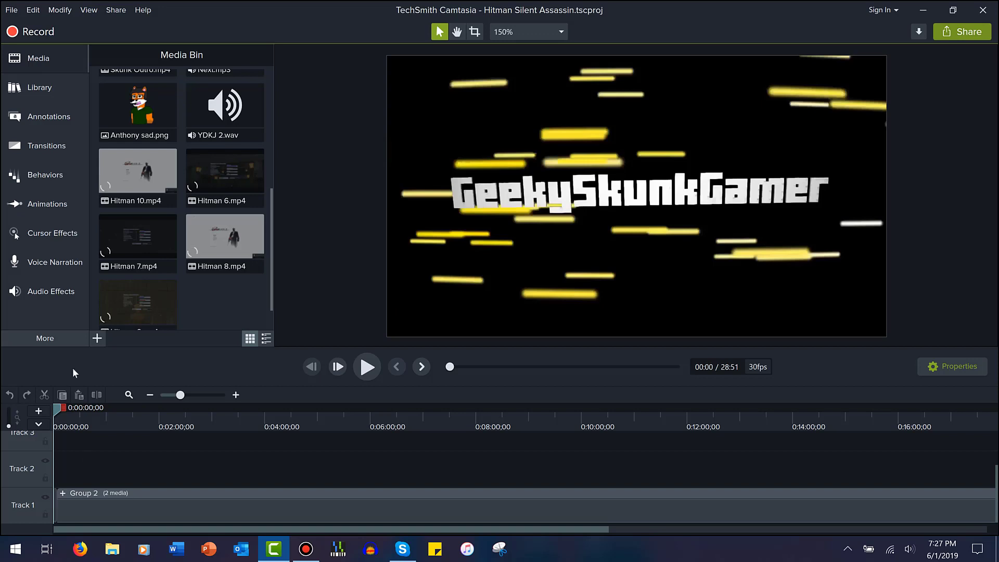
- Try to import the Hitman 6, Hitman 7 and Hitman 8 videos from the first folder in OneDrive - Personal
{"action": "left_click", "coordinate": [102, 339]}
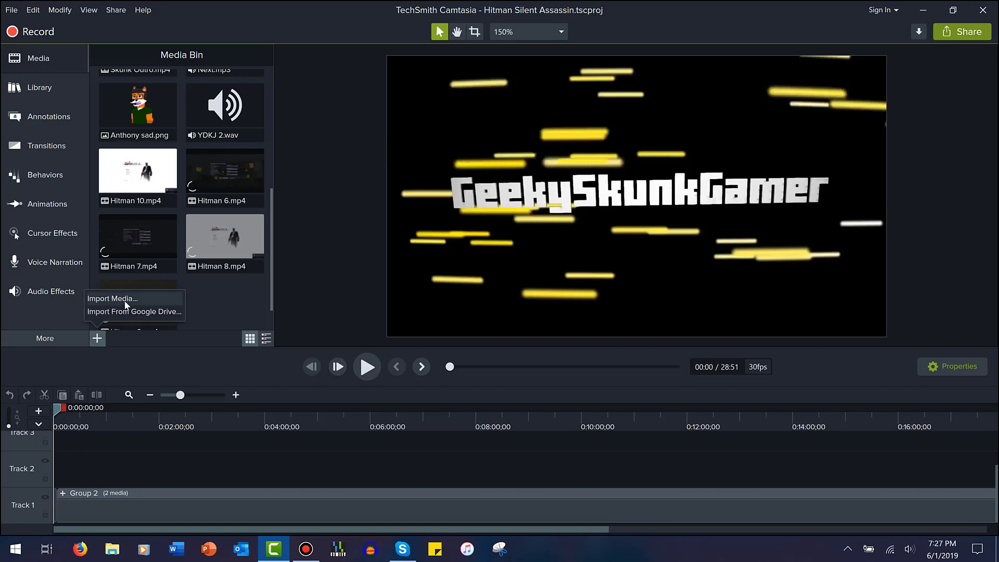
{"action": "left_click", "coordinate": [126, 304]}
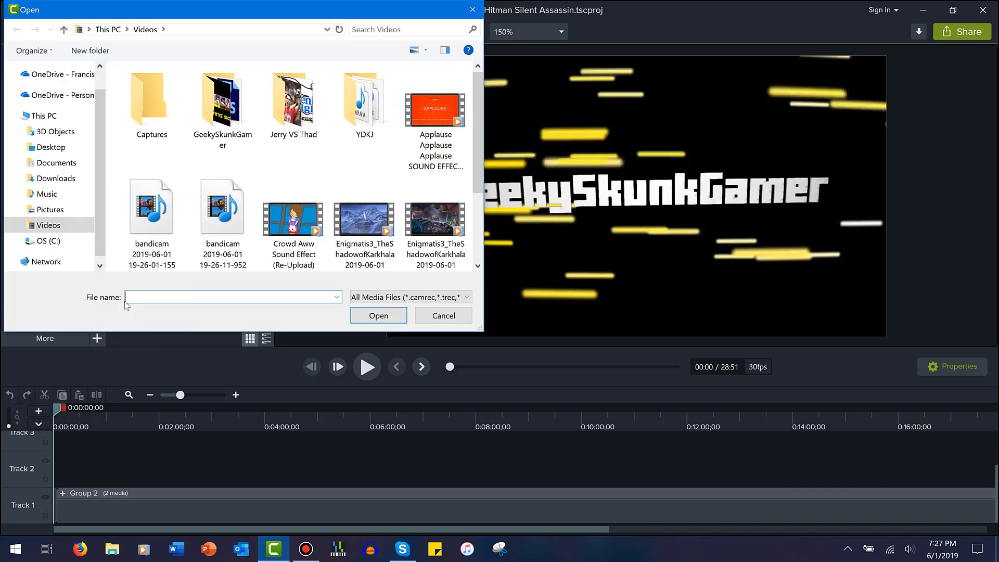
{"action": "left_click", "coordinate": [78, 97]}
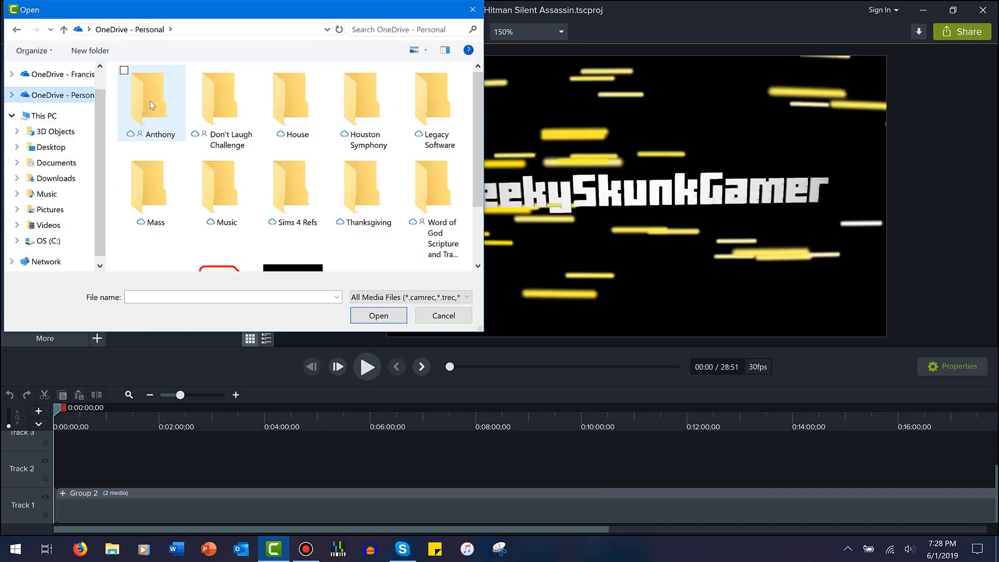
{"action": "double_click", "coordinate": [149, 99]}
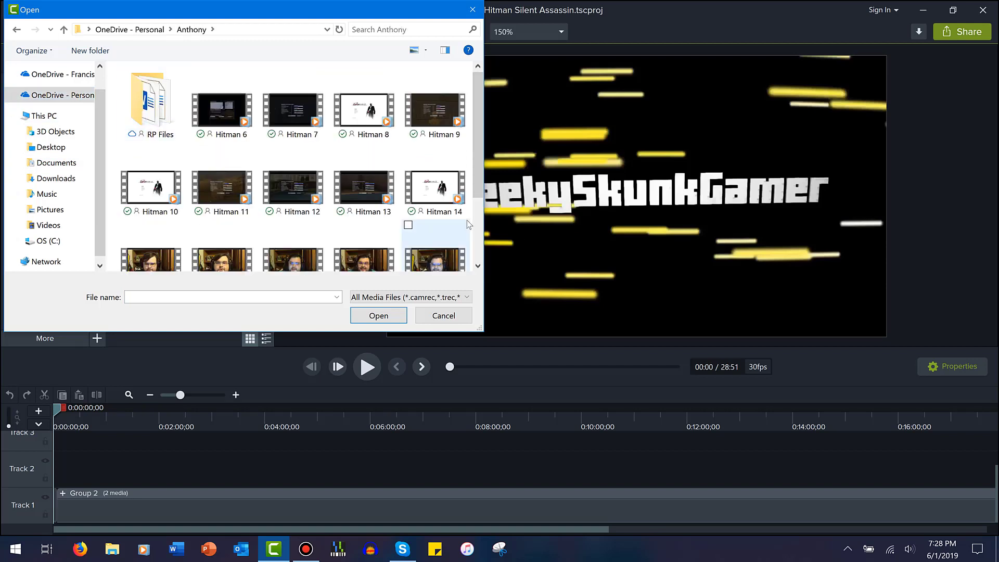
{"action": "left_click", "coordinate": [226, 114]}
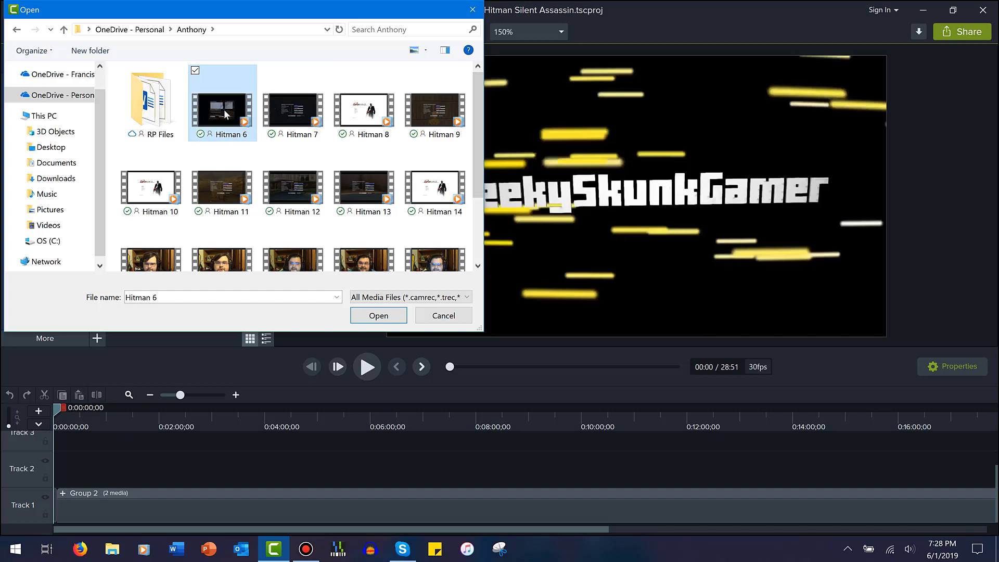
{"action": "left_click", "coordinate": [268, 78], "text": "ctrl"}
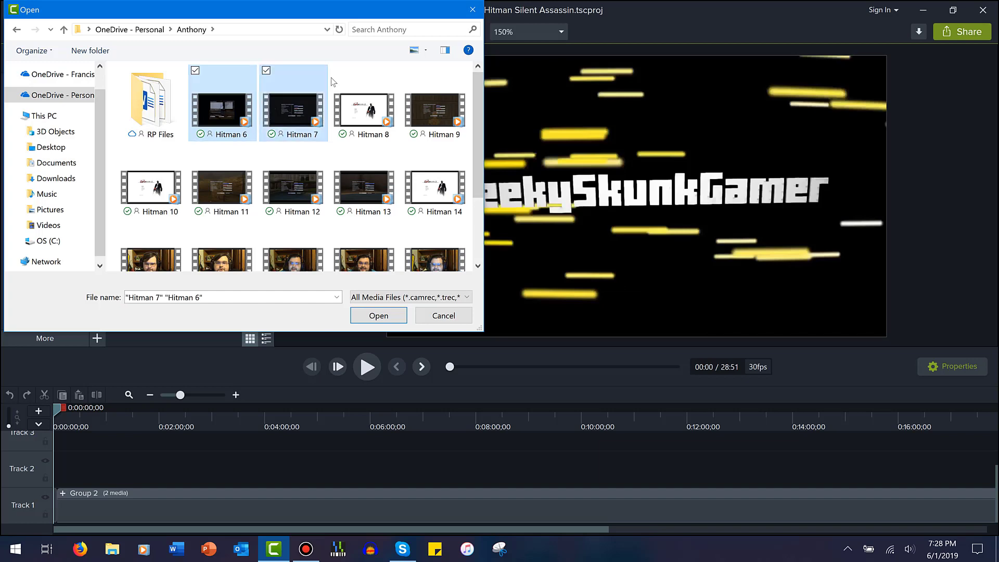
{"action": "left_click", "coordinate": [338, 91], "text": "ctrl"}
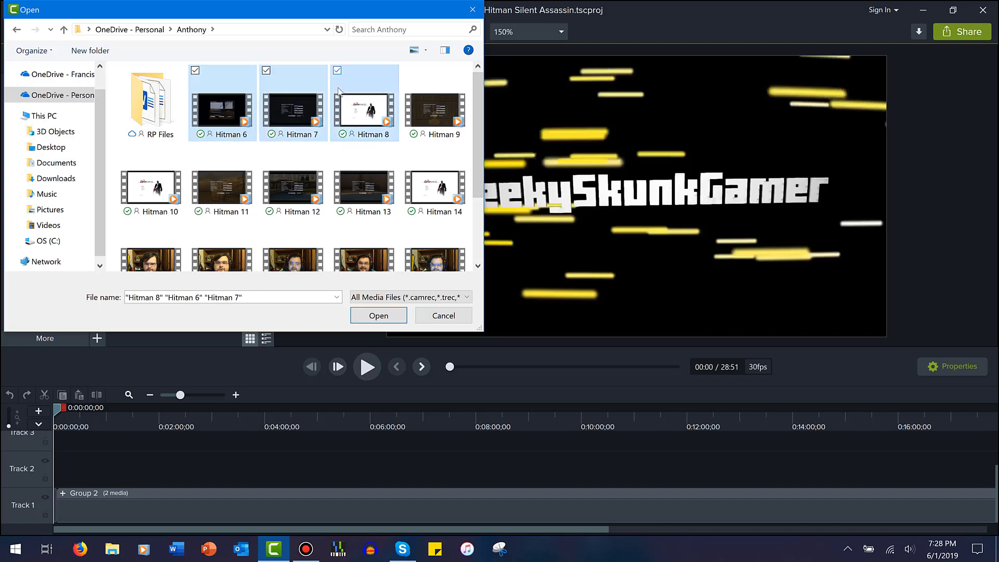
{"action": "left_click", "coordinate": [393, 319]}
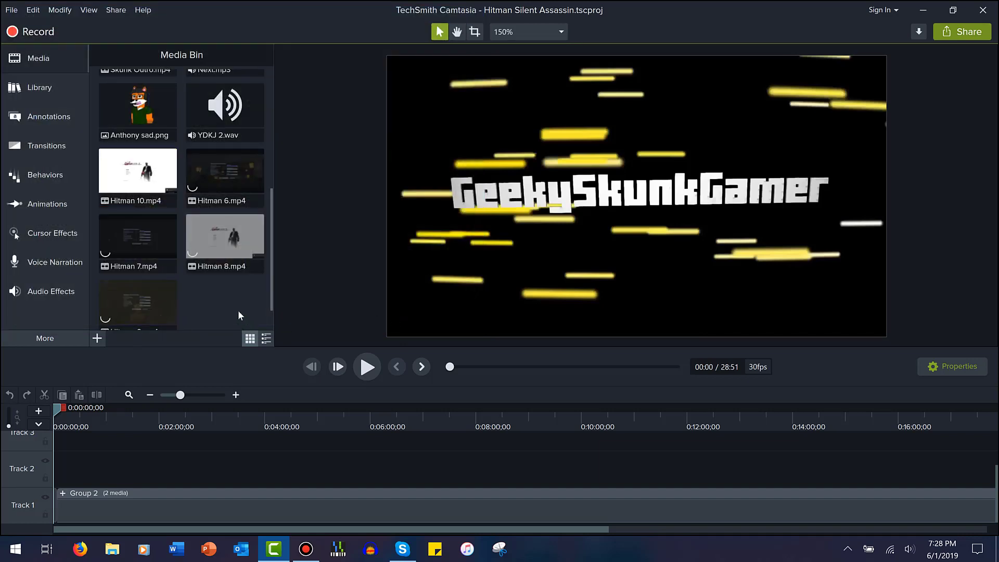
- Import the camera videos MAH00204 through MAH00213 from the same OneDrive folder into the media bin
{"action": "scroll", "coordinate": [192, 248], "scroll_direction": "up", "scroll_amount": 10}
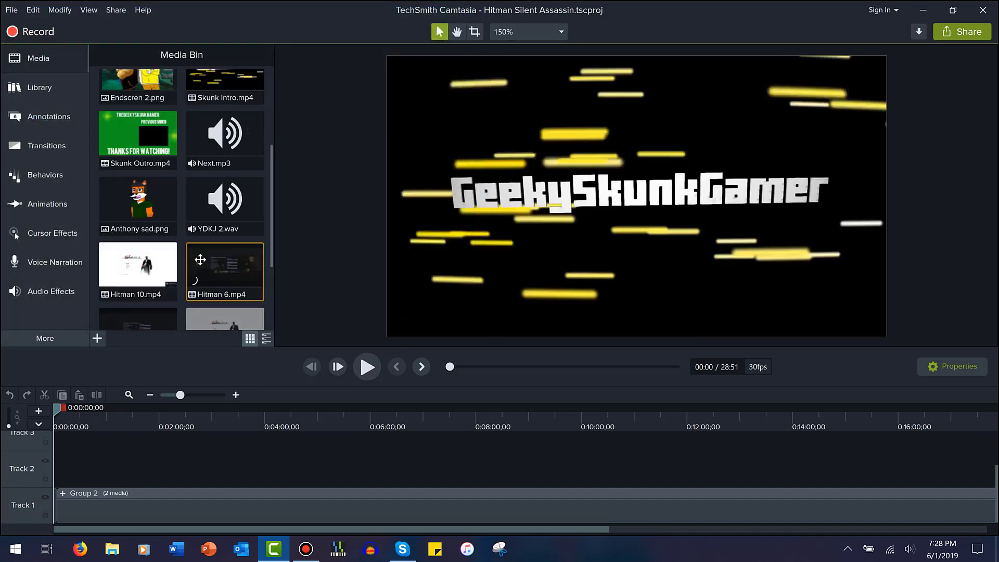
{"action": "scroll", "coordinate": [199, 258], "scroll_direction": "down", "scroll_amount": 12}
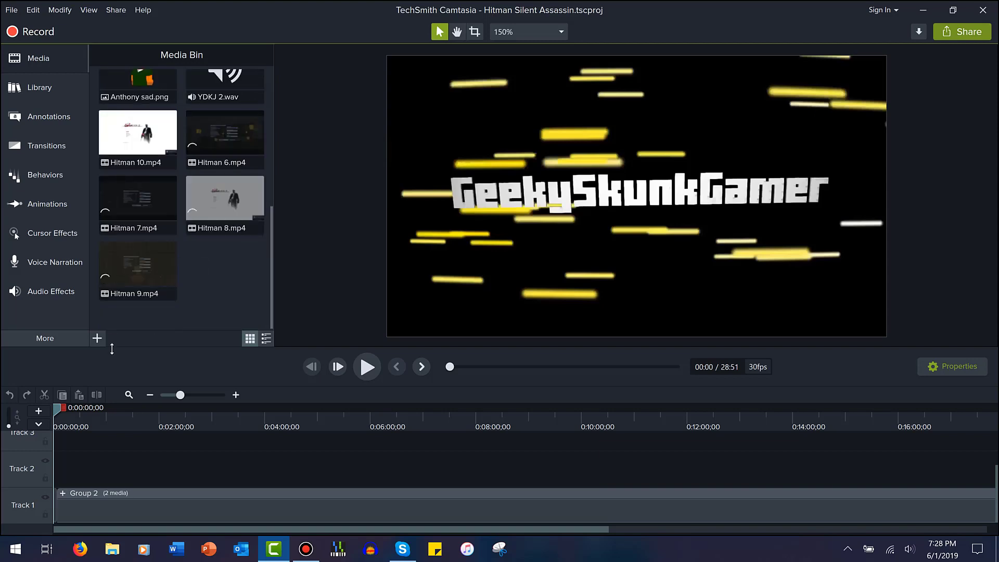
{"action": "left_click", "coordinate": [97, 338]}
{"action": "left_click", "coordinate": [112, 299]}
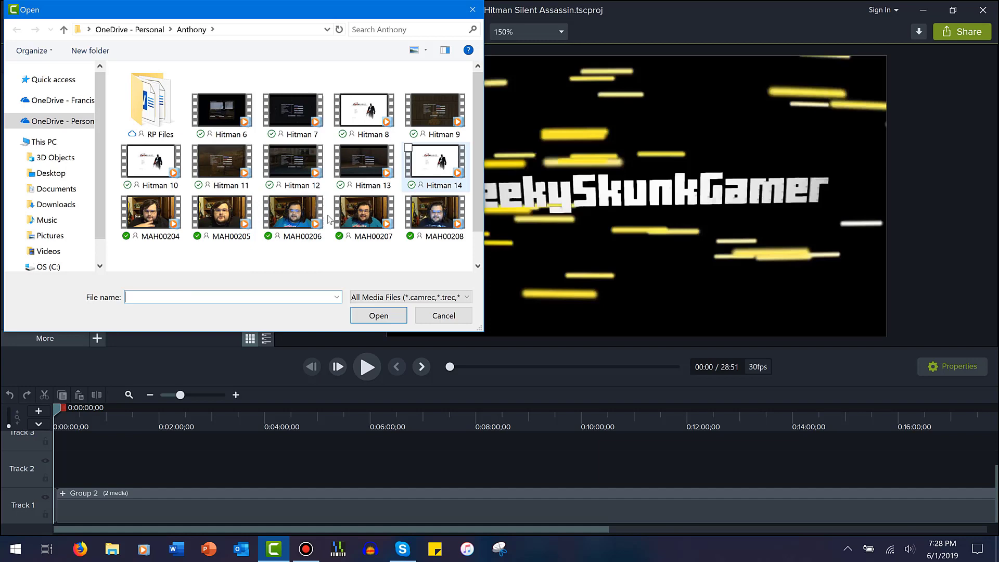
{"action": "left_click", "coordinate": [179, 232]}
{"action": "scroll", "coordinate": [329, 213], "scroll_direction": "down", "scroll_amount": 1}
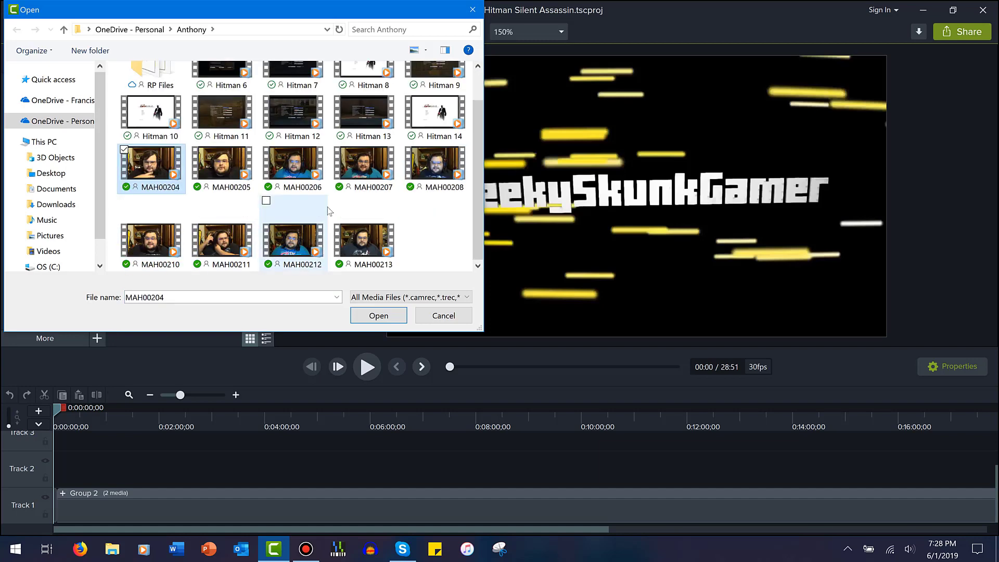
{"action": "left_click", "coordinate": [363, 248], "text": "shift"}
{"action": "left_click", "coordinate": [372, 316]}
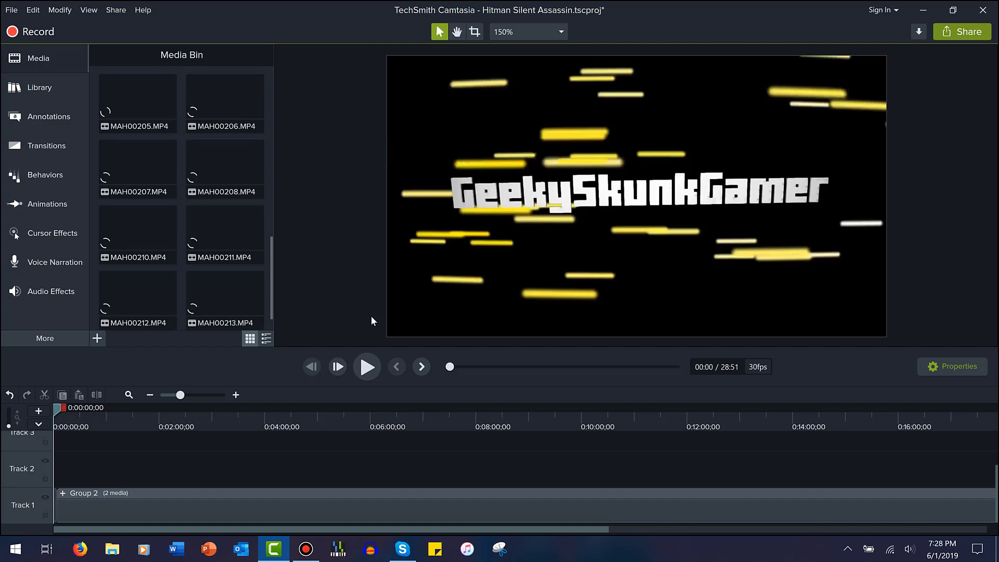
- Delete Group 2, which follows the intro clip on Track 1
{"action": "left_click", "coordinate": [167, 237]}
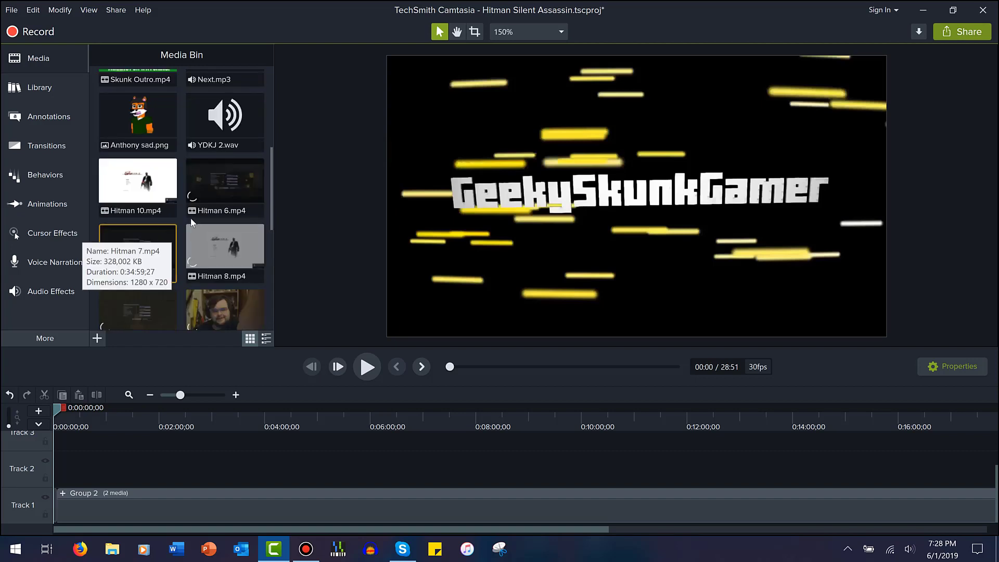
{"action": "left_click", "coordinate": [71, 512]}
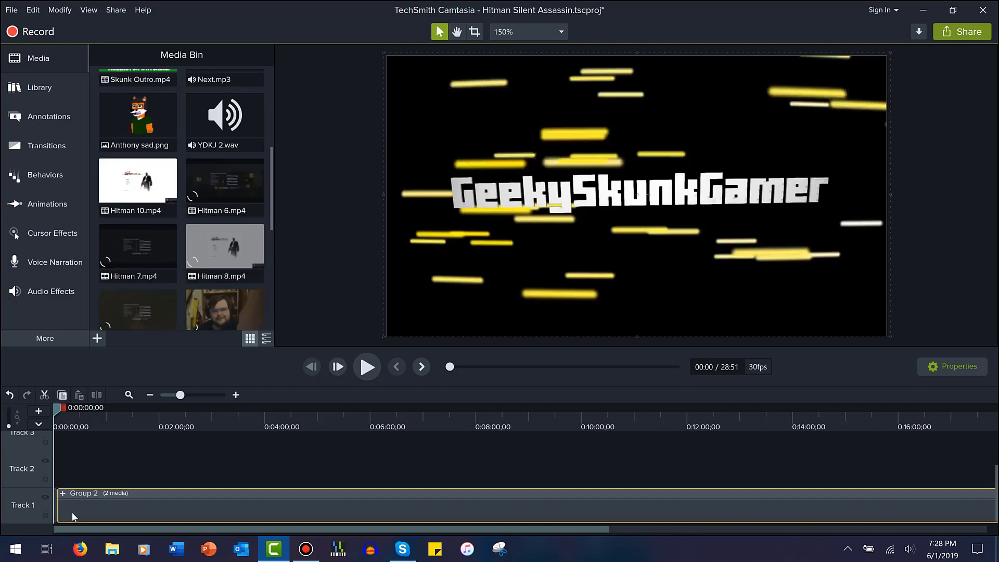
{"action": "left_click", "coordinate": [55, 515]}
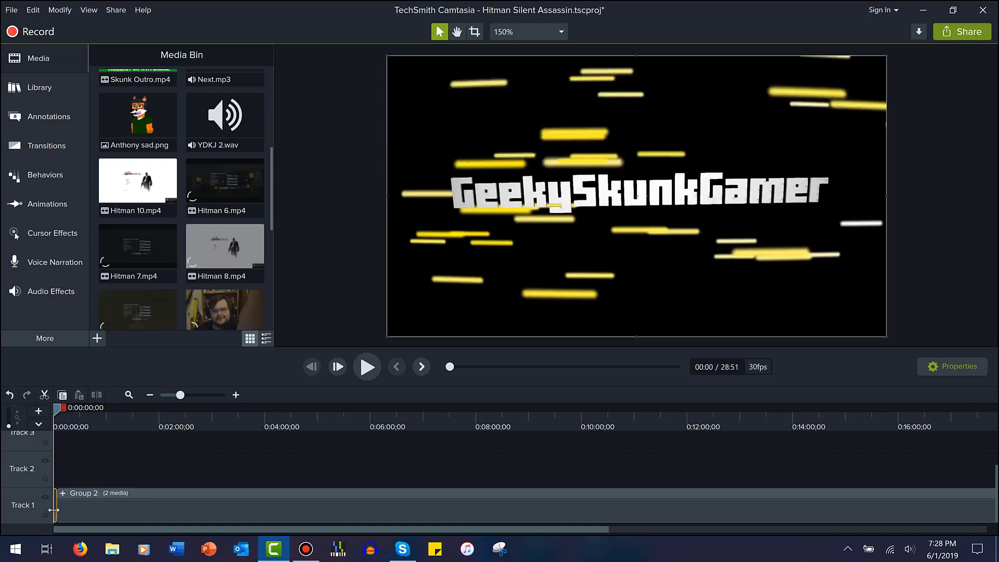
{"action": "left_click", "coordinate": [197, 395]}
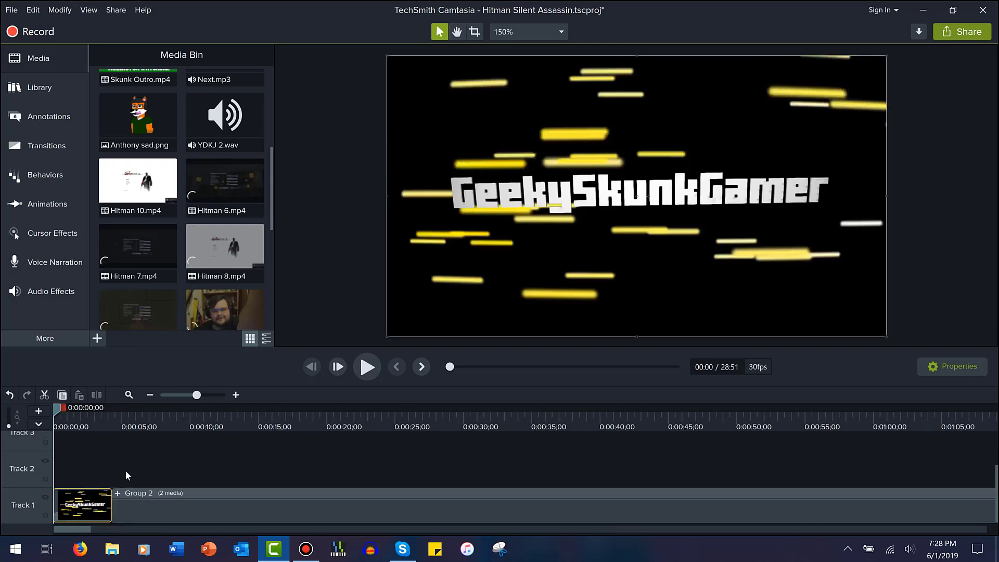
{"action": "left_click", "coordinate": [24, 96]}
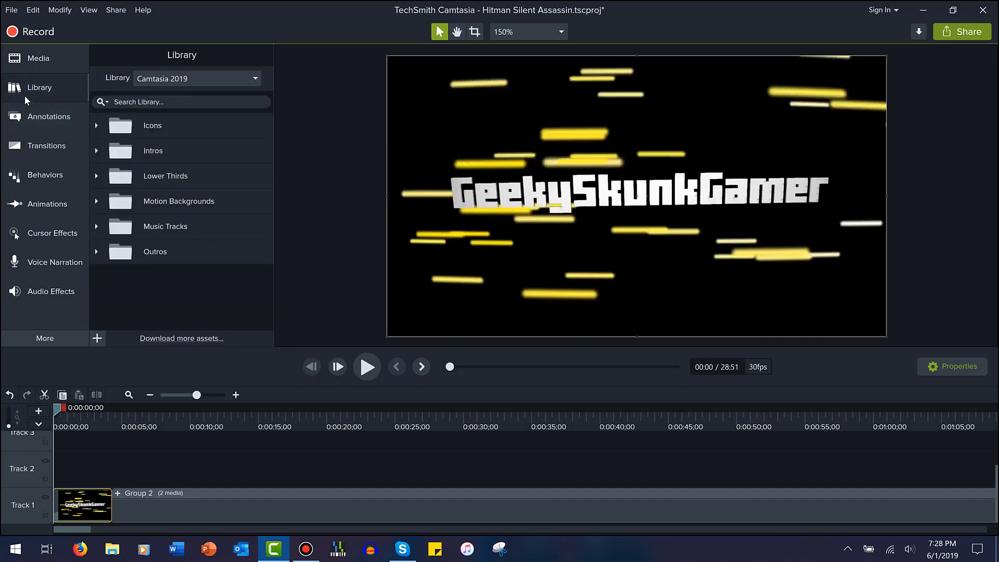
{"action": "left_click", "coordinate": [237, 517]}
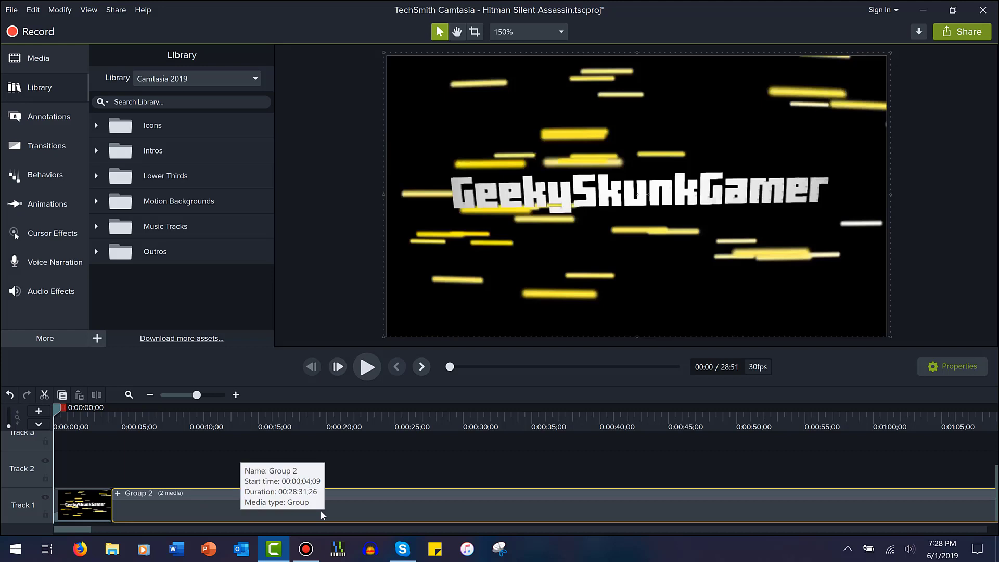
{"action": "key", "text": "Delete"}
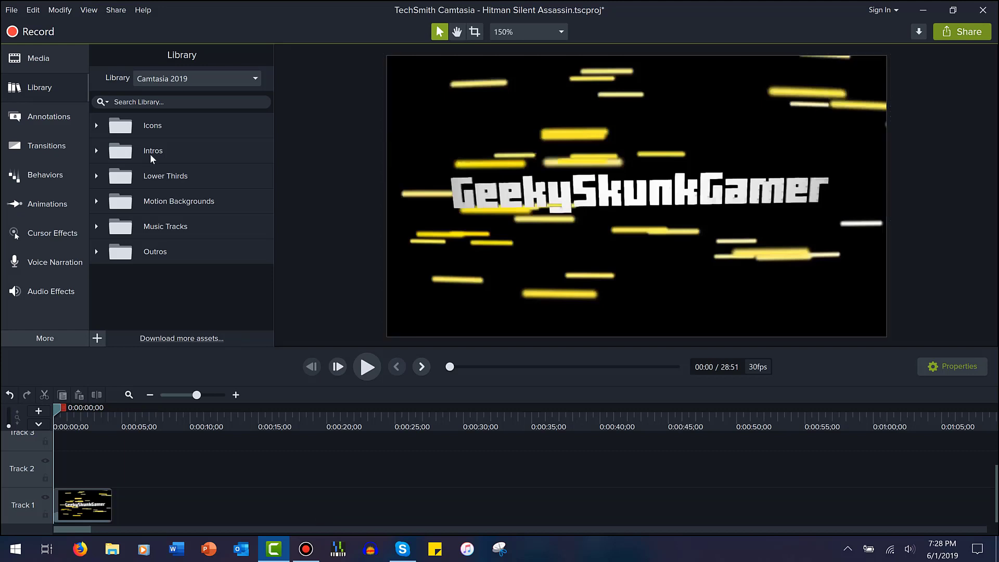
- Add Matthew Banner 2 from the Default user library to Track 2, starting where the intro clip ends
{"action": "left_click", "coordinate": [151, 78]}
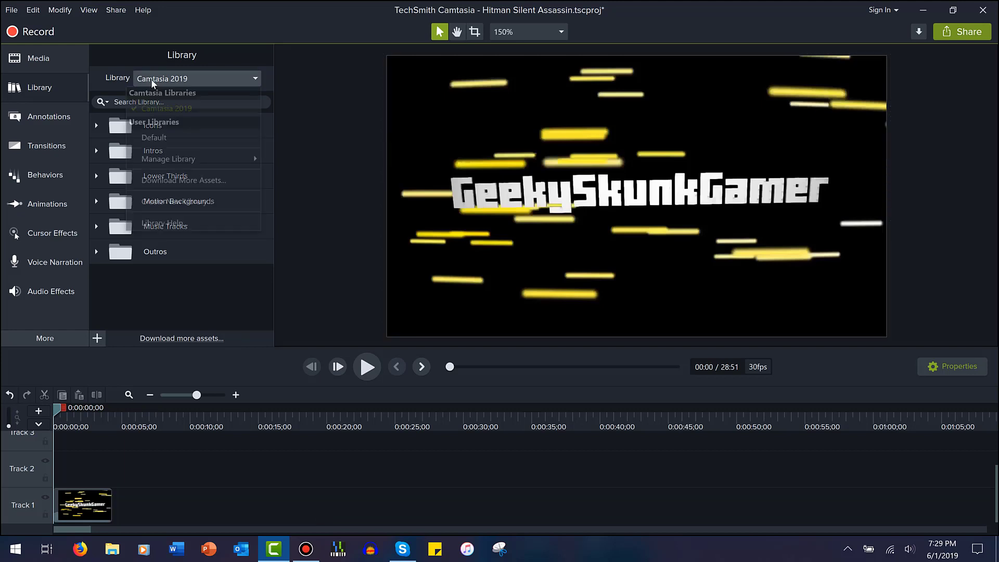
{"action": "left_click", "coordinate": [172, 136]}
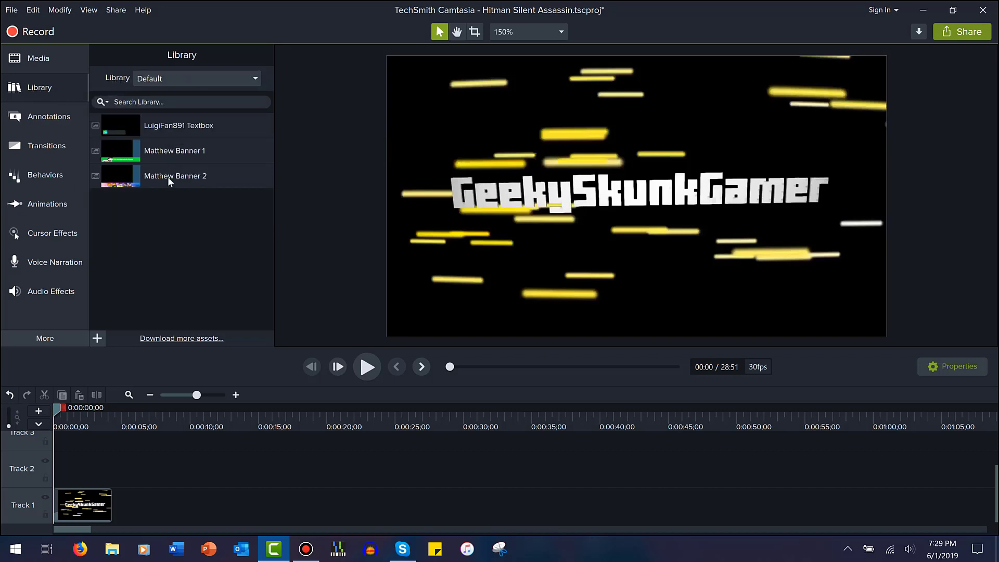
{"action": "left_click_drag", "start_coordinate": [167, 177], "coordinate": [110, 509]}
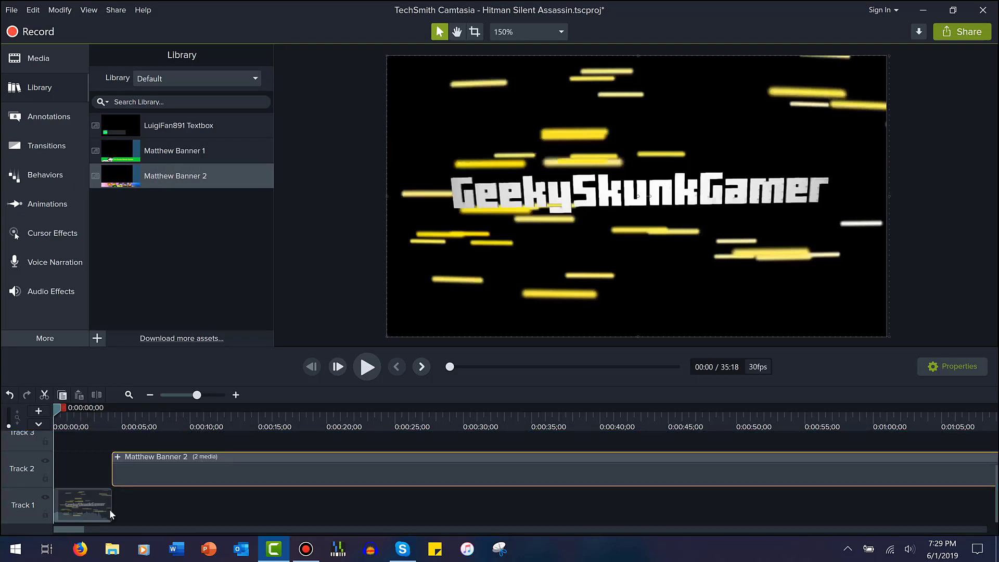
- Delete the short Group 3 clip left on Track 1 near 28:36
{"action": "left_click", "coordinate": [666, 366]}
{"action": "left_click", "coordinate": [171, 396]}
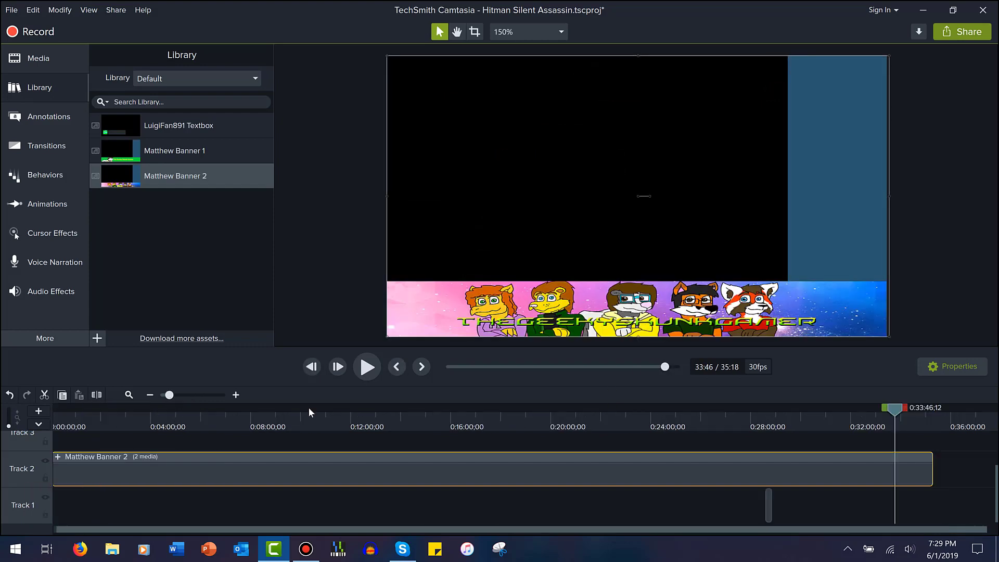
{"action": "left_click", "coordinate": [769, 513]}
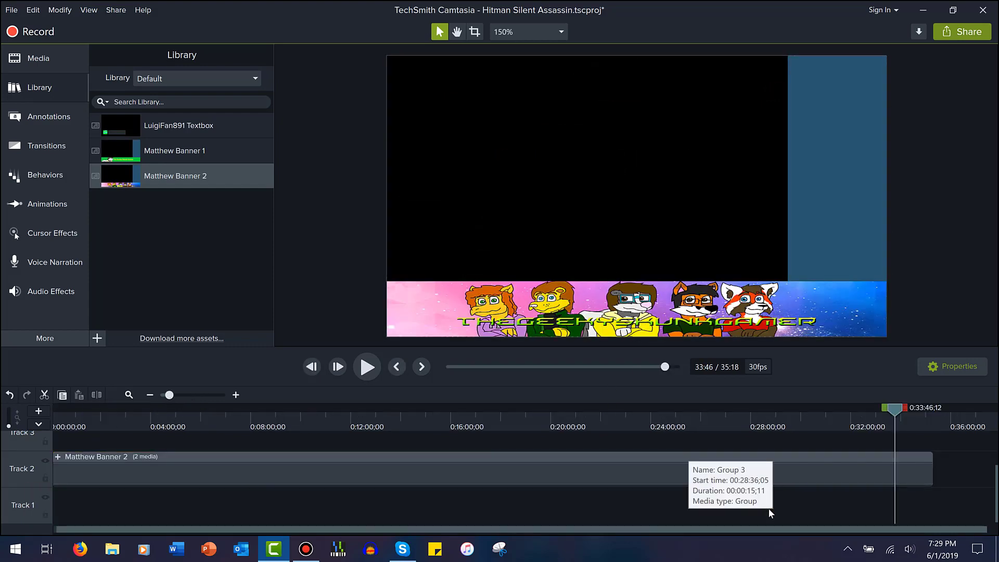
- Move Matthew Banner 2 down to Track 1 directly after the intro and return the playhead to the banner's start
{"action": "left_click_drag", "start_coordinate": [743, 468], "coordinate": [742, 515]}
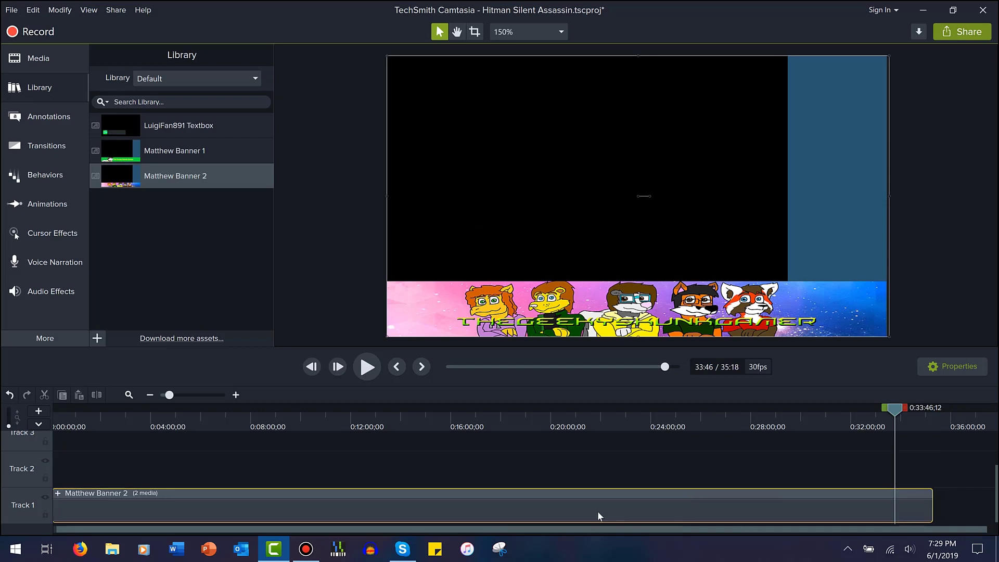
{"action": "key", "text": "ctrl+Home"}
{"action": "left_click", "coordinate": [200, 395]}
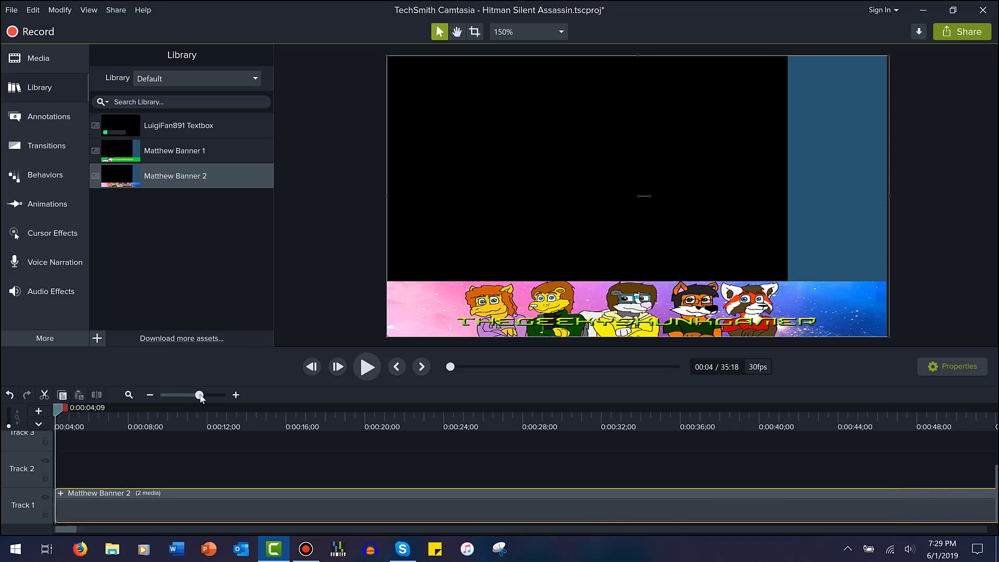
- Add Joe Bust 2.png from the project media to Track 2, aligned with the start of Matthew Banner 2
{"action": "left_click_drag", "start_coordinate": [61, 529], "coordinate": [41, 529]}
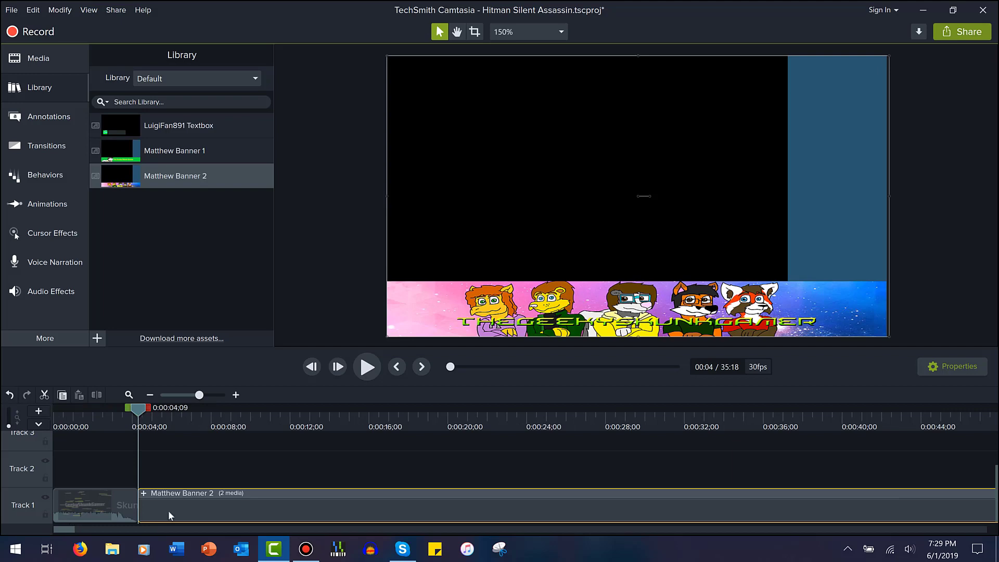
{"action": "left_click", "coordinate": [63, 516]}
{"action": "left_click", "coordinate": [148, 464]}
{"action": "left_click", "coordinate": [41, 56]}
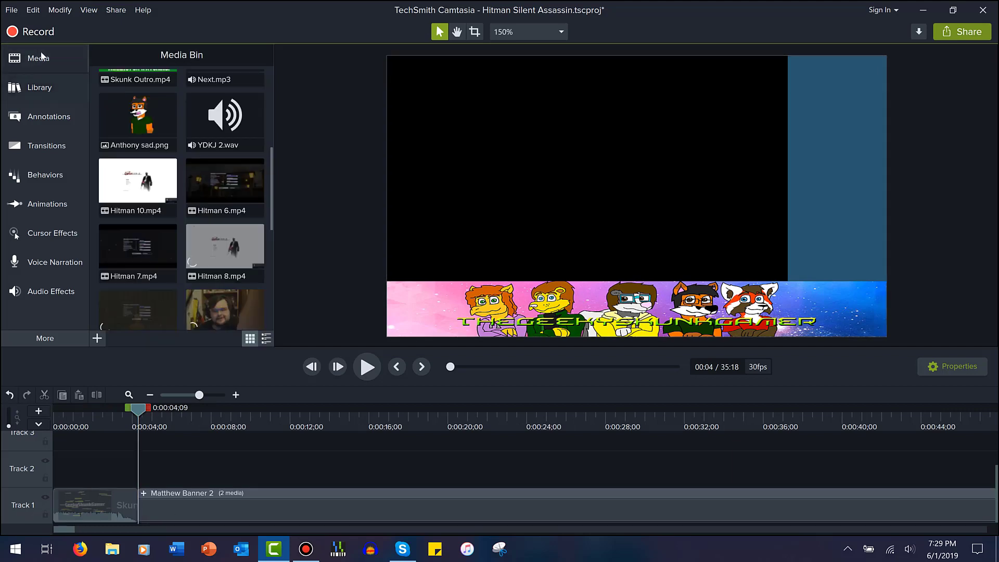
{"action": "left_click", "coordinate": [218, 237]}
{"action": "scroll", "coordinate": [156, 234], "scroll_direction": "up", "scroll_amount": 5}
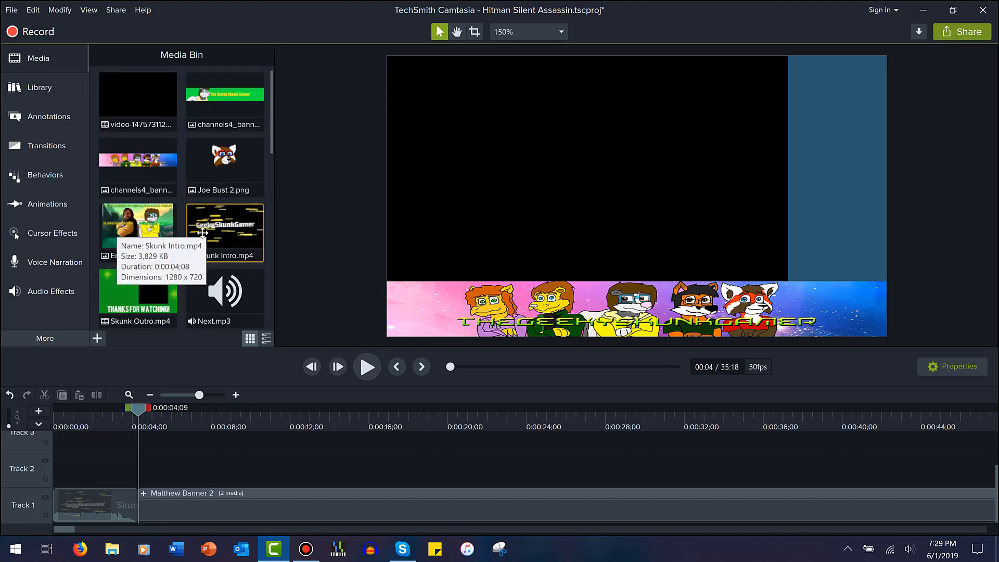
{"action": "left_click", "coordinate": [144, 493]}
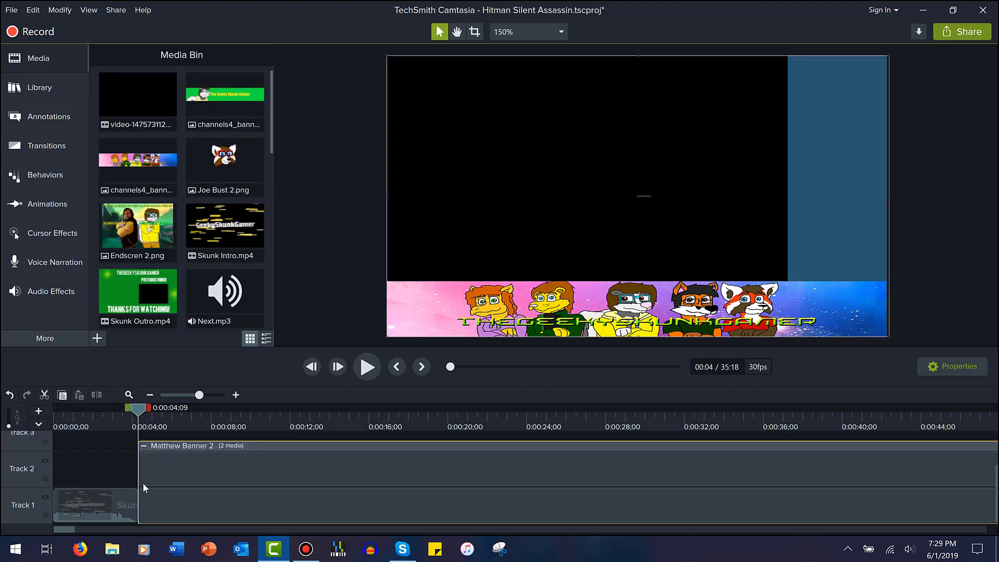
{"action": "left_click", "coordinate": [144, 445]}
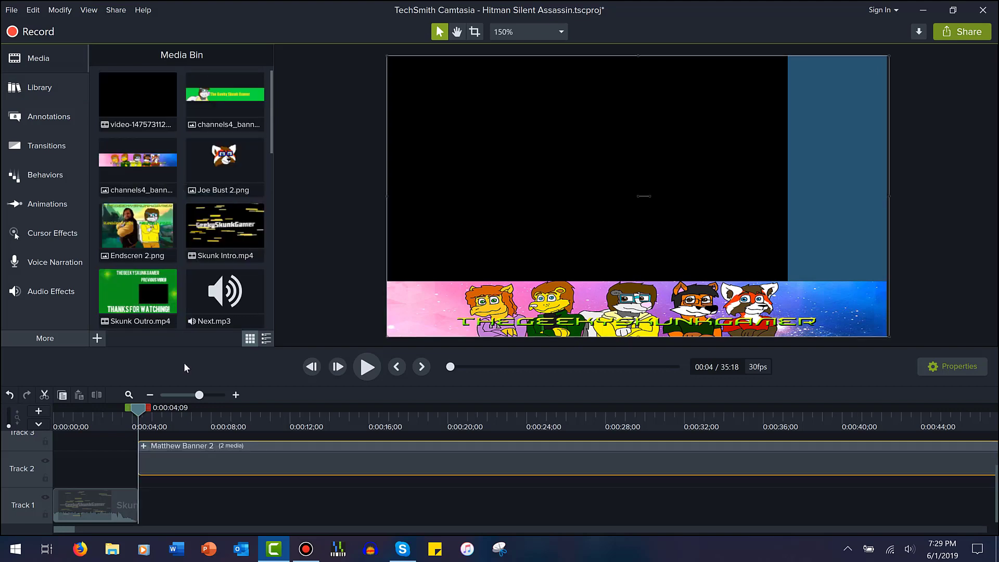
{"action": "left_click_drag", "start_coordinate": [207, 180], "coordinate": [141, 478]}
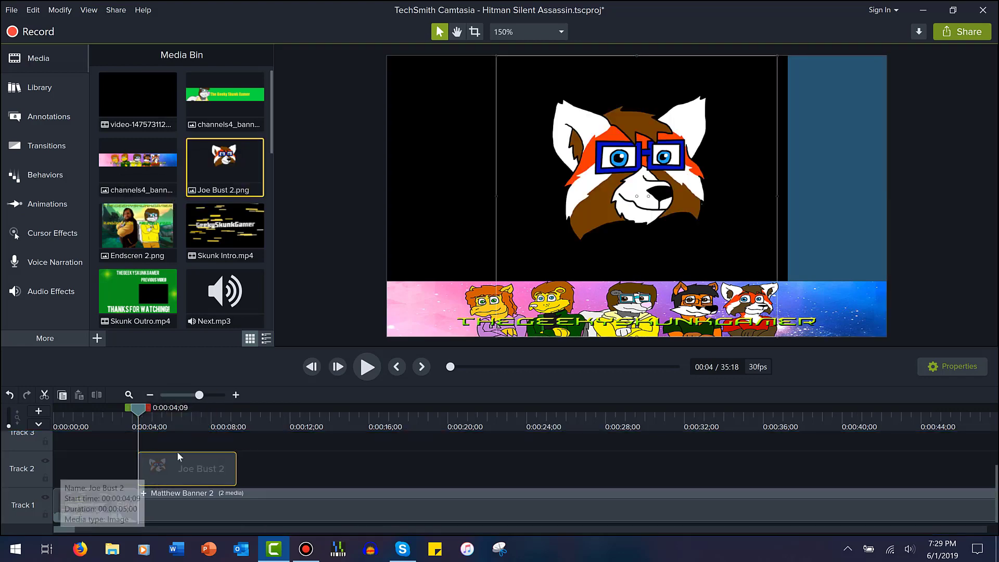
- Shorten Matthew Banner 2 by deleting everything after a split at 0:00:10;20 and trimming its end to match the Joe Bust 2 clip
{"action": "left_click", "coordinate": [263, 421]}
{"action": "left_click", "coordinate": [271, 503]}
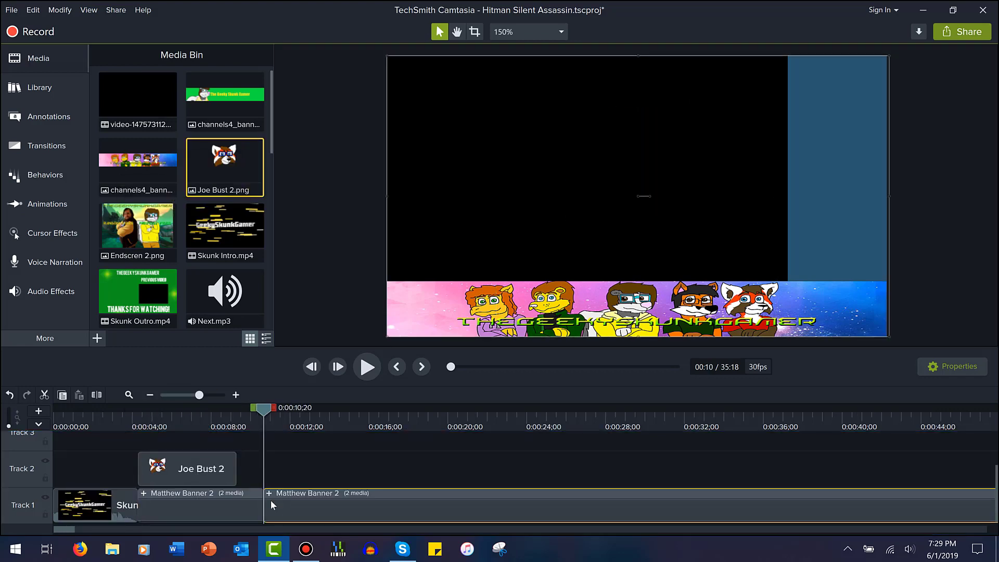
{"action": "key", "text": "Delete"}
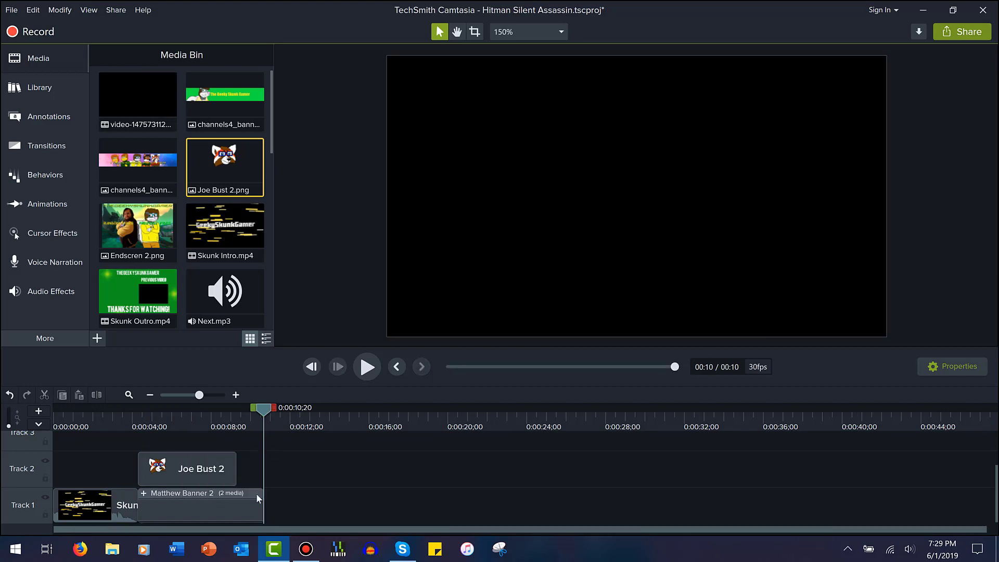
{"action": "left_click_drag", "start_coordinate": [261, 500], "coordinate": [238, 482]}
- Delete the Joe Bust 2 clip from Track 2 and remove Joe Bust 2.png from the project media
{"action": "key", "text": "ctrl+alt+Left"}
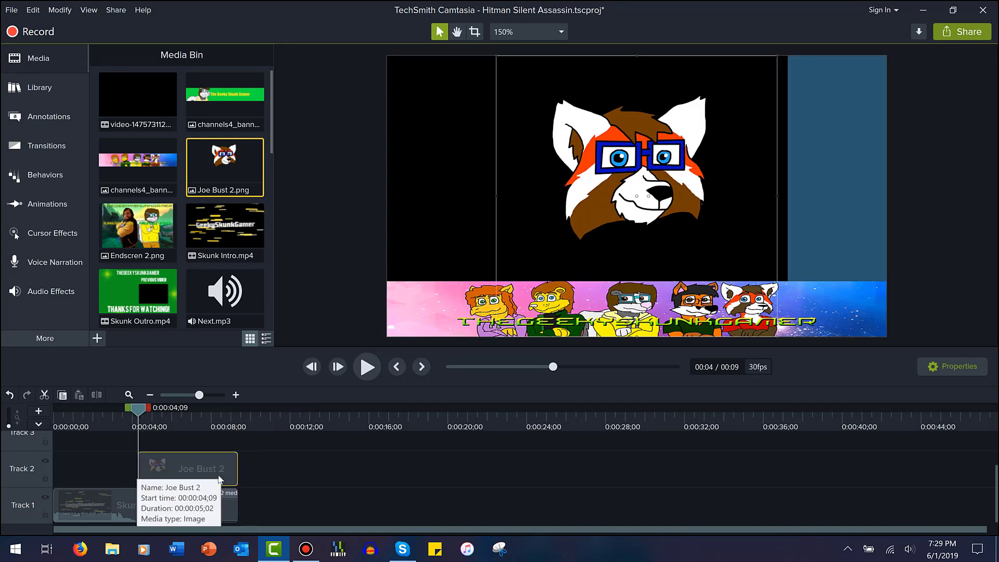
{"action": "mouse_move", "coordinate": [663, 170]}
{"action": "left_mouse_down"}
{"action": "mouse_move", "coordinate": [793, 158]}
{"action": "mouse_move", "coordinate": [661, 159]}
{"action": "left_mouse_up"}
{"action": "key", "text": "Delete"}
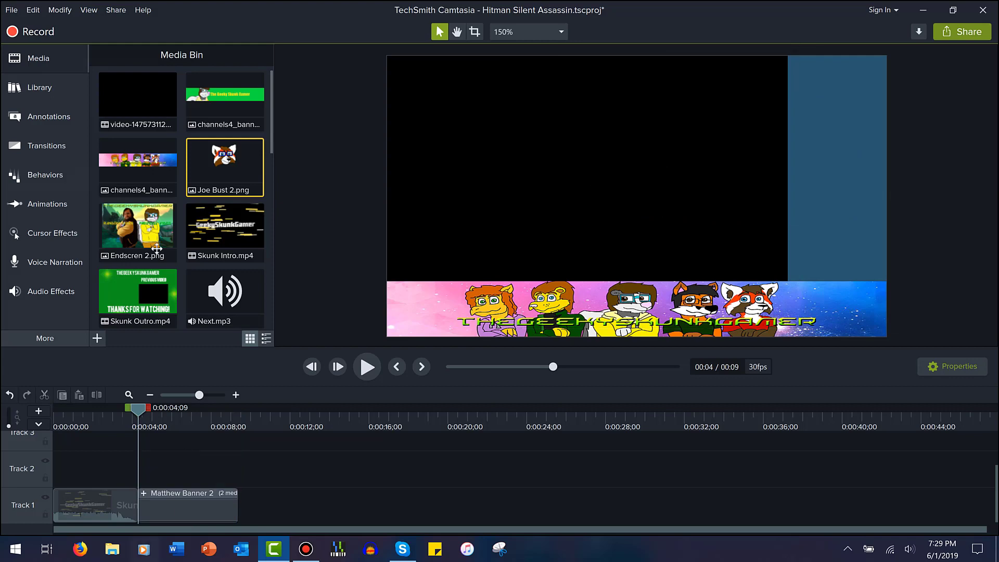
{"action": "left_click", "coordinate": [211, 175]}
{"action": "key", "text": "Delete"}
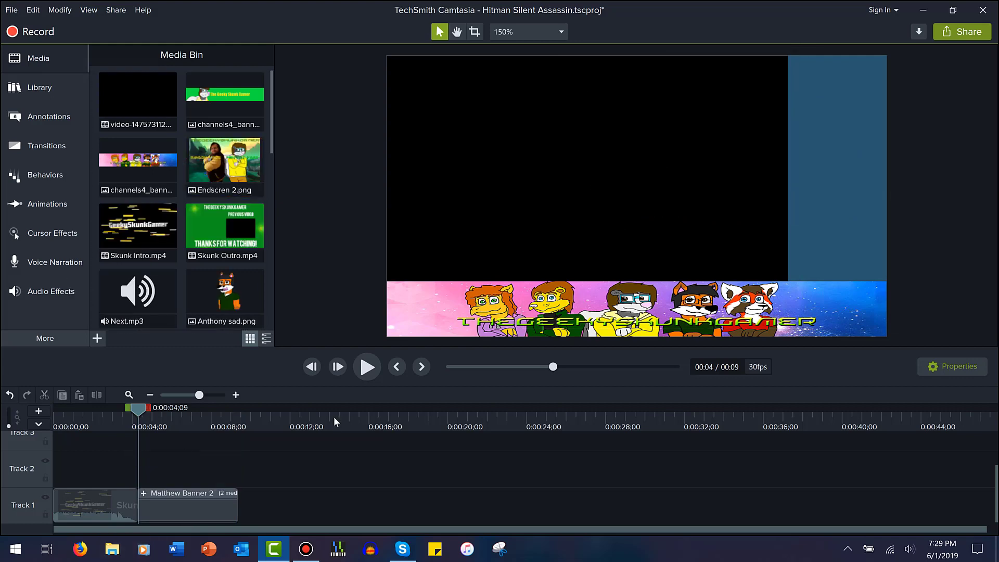
- Import the Joe bust 3 image from the Art folder inside Pictures into the project media
{"action": "key", "text": "super+e"}
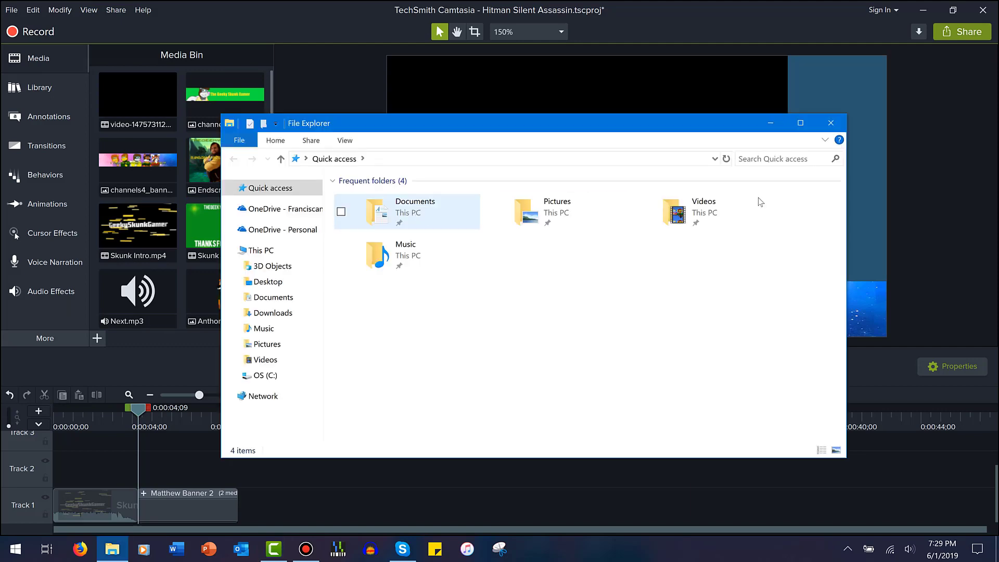
{"action": "key", "text": "Right"}
{"action": "key", "text": "Return"}
{"action": "key", "text": "Right"}
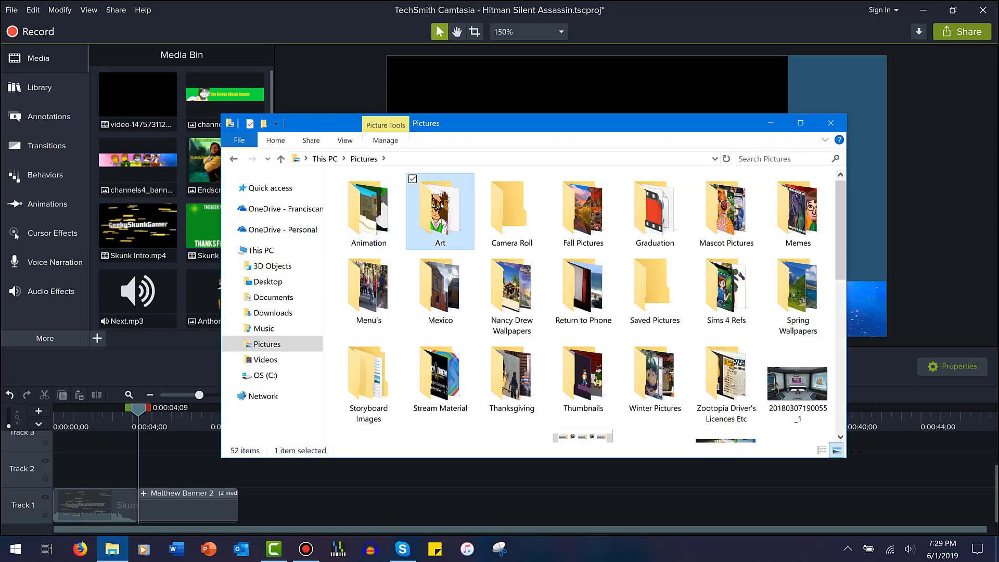
{"action": "key", "text": "Return"}
{"action": "left_click", "coordinate": [534, 281]}
{"action": "scroll", "coordinate": [534, 281], "scroll_direction": "down", "scroll_amount": 10}
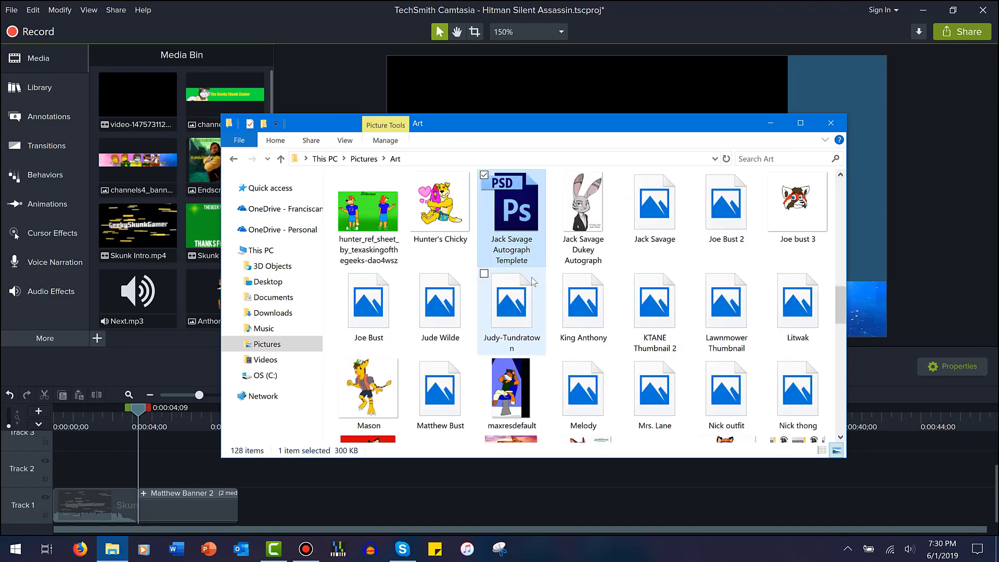
{"action": "left_click", "coordinate": [817, 194]}
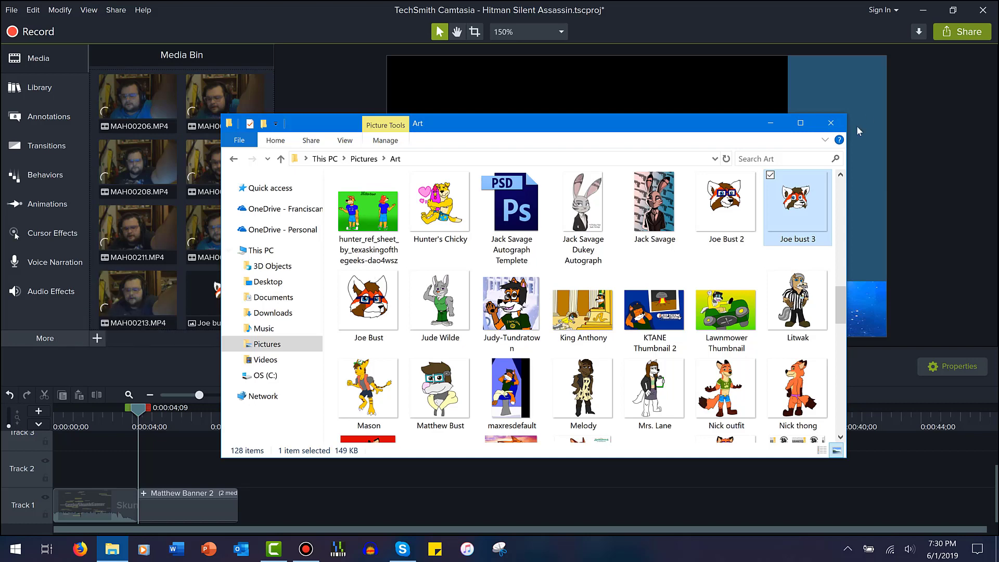
{"action": "left_click", "coordinate": [831, 123]}
- Place Joe bust 3.png on Track 2 above Matthew Banner 2 and match its start and end to the banner clip
{"action": "left_click_drag", "start_coordinate": [192, 367], "coordinate": [157, 468]}
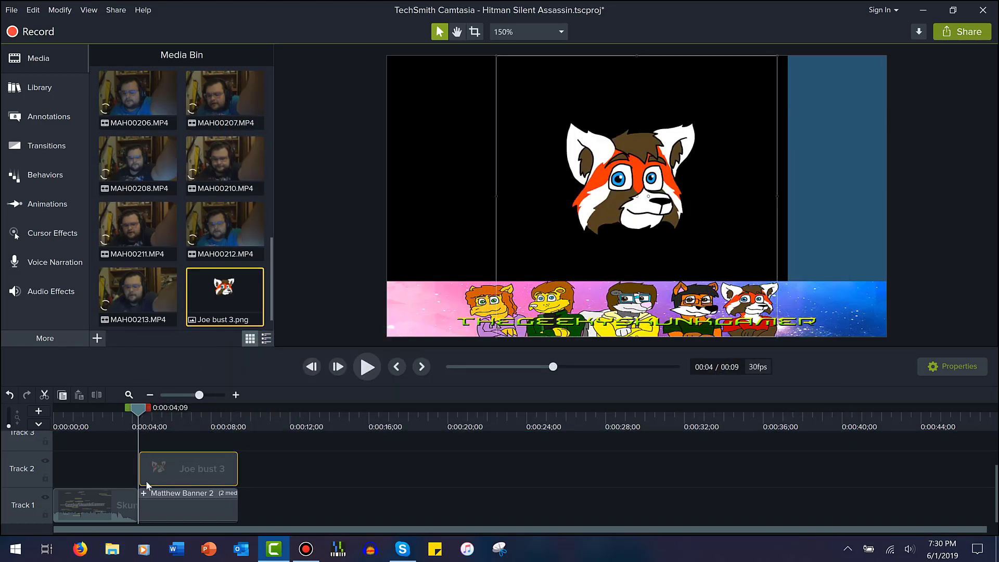
{"action": "left_click", "coordinate": [161, 504]}
{"action": "left_click", "coordinate": [207, 396]}
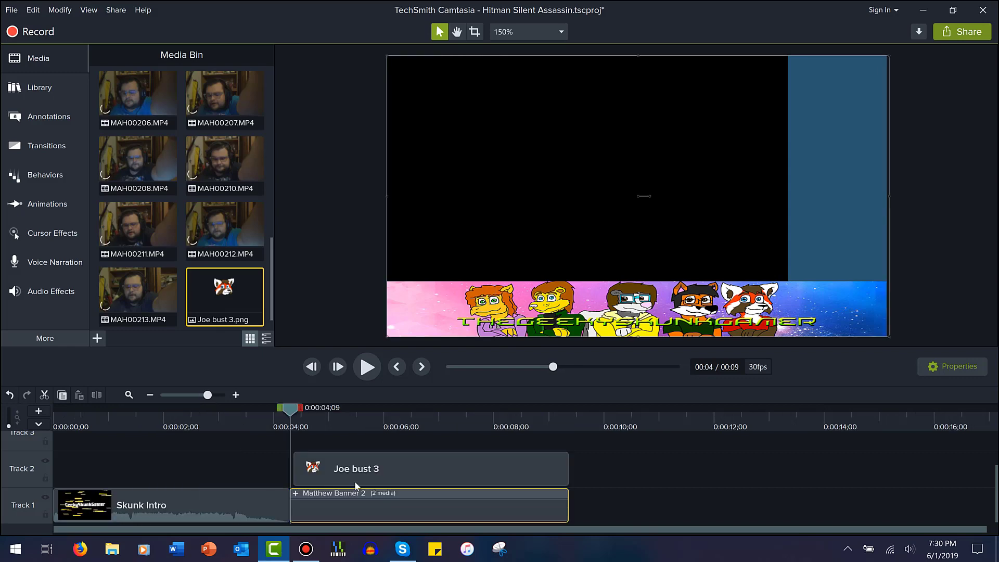
{"action": "left_click", "coordinate": [542, 468]}
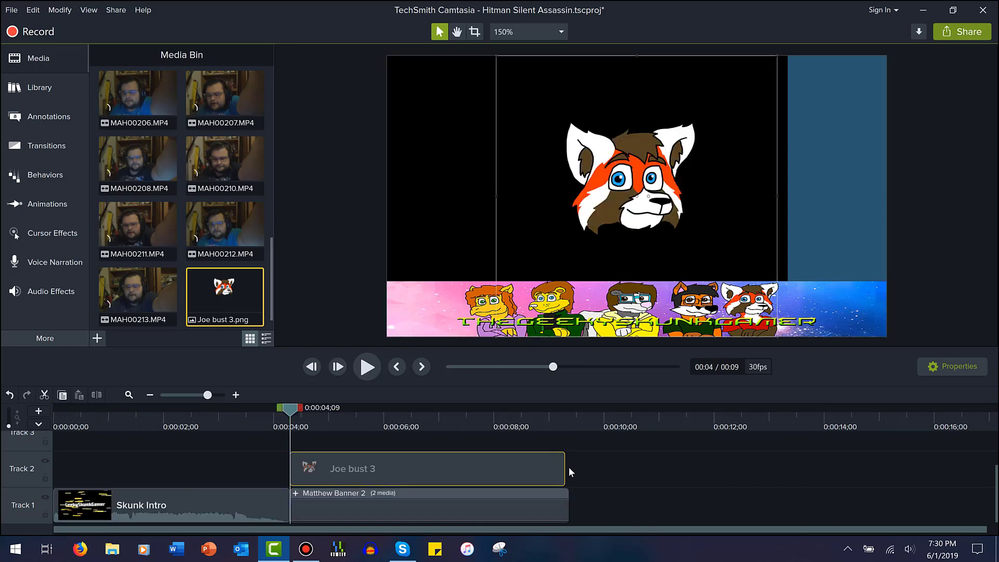
{"action": "left_click_drag", "start_coordinate": [566, 469], "coordinate": [568, 468]}
- Scale down the Joe bust 3 image and position it in the upper part of the blue sidebar on the canvas
{"action": "left_click_drag", "start_coordinate": [495, 337], "coordinate": [660, 168]}
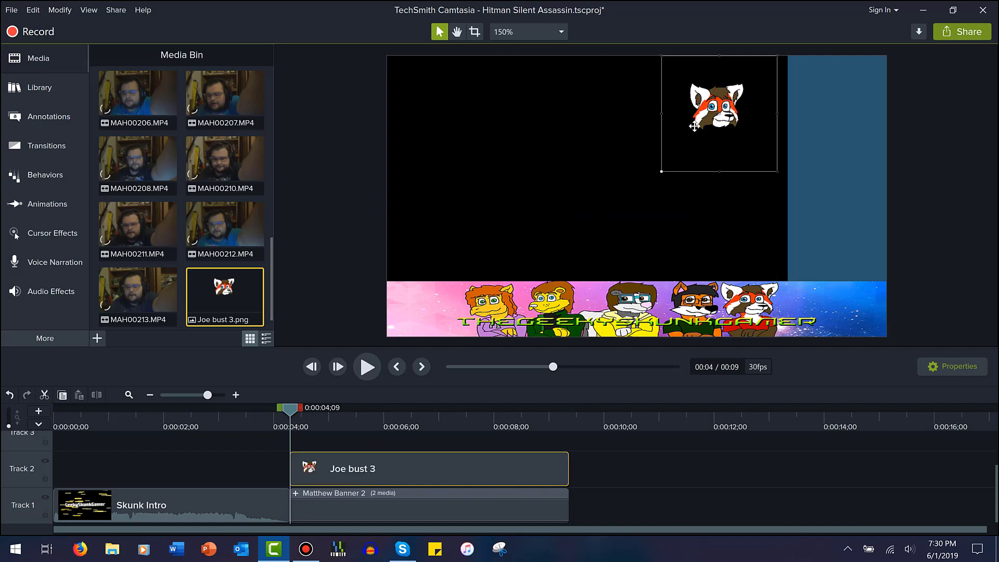
{"action": "left_click_drag", "start_coordinate": [695, 127], "coordinate": [825, 149]}
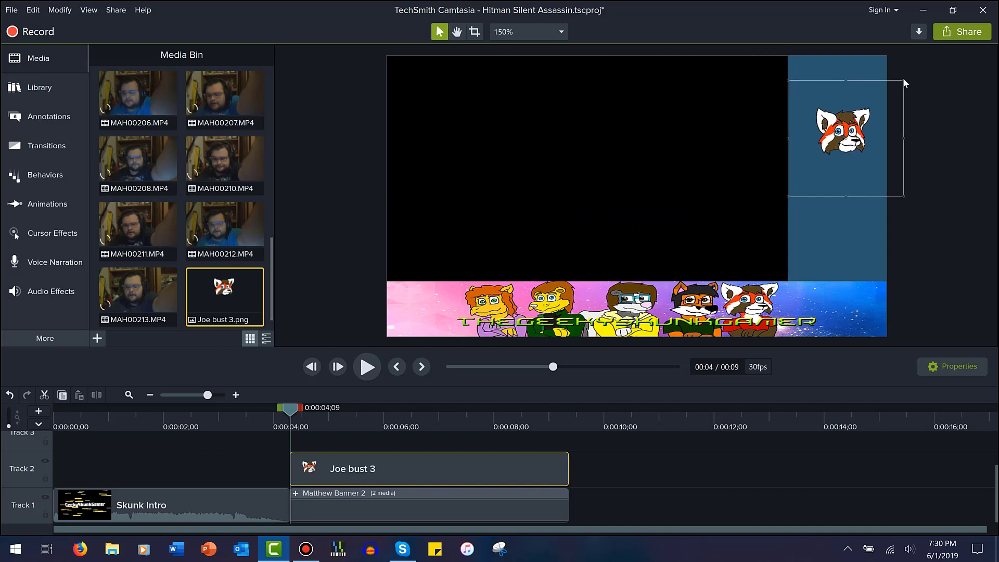
{"action": "left_click_drag", "start_coordinate": [905, 79], "coordinate": [923, 62]}
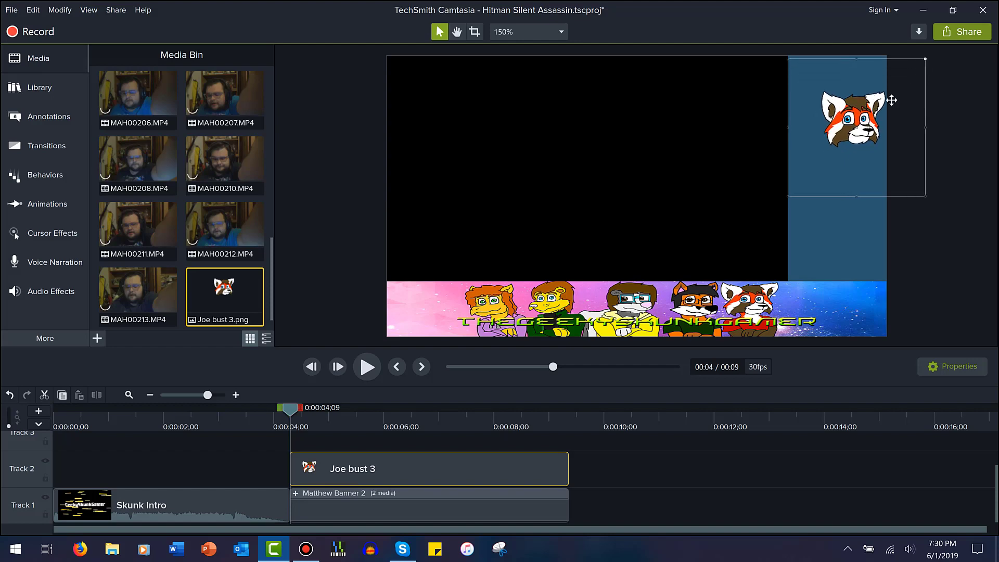
{"action": "left_click_drag", "start_coordinate": [848, 121], "coordinate": [841, 142]}
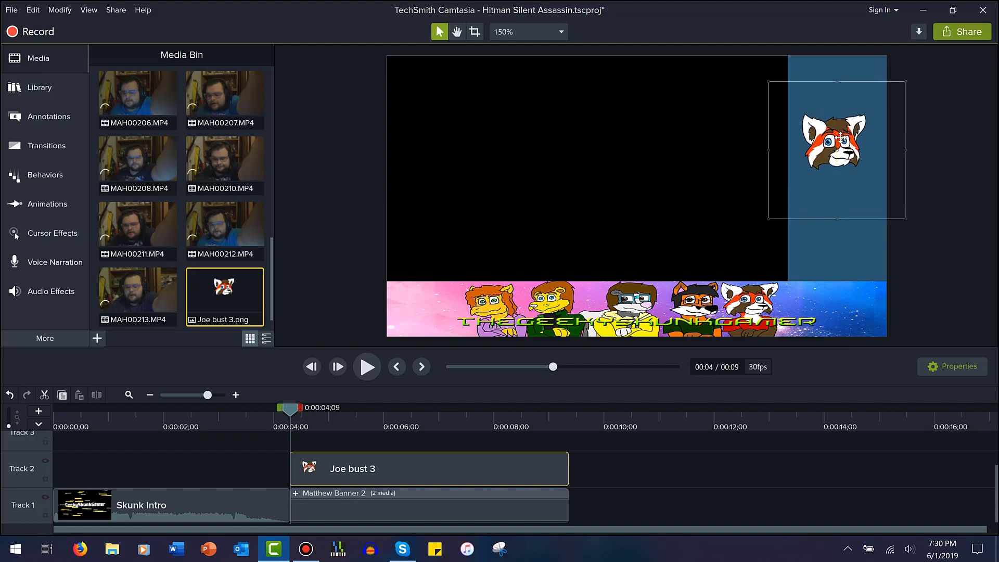
- Add a plain text callout to Track 3 at the banner's start, reading "Today's Guest"
{"action": "left_click", "coordinate": [33, 119]}
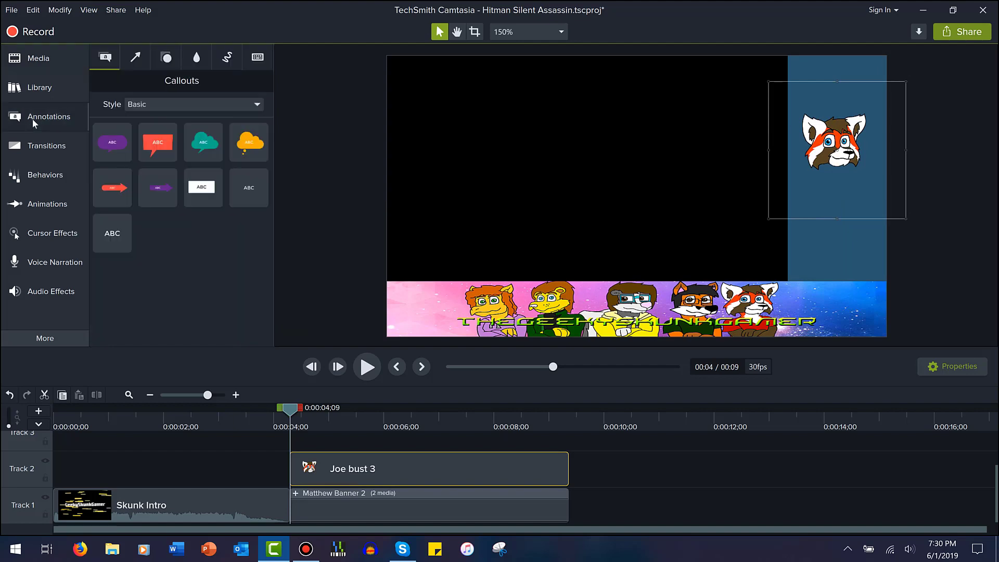
{"action": "left_click_drag", "start_coordinate": [250, 179], "coordinate": [292, 453]}
{"action": "double_click", "coordinate": [646, 205]}
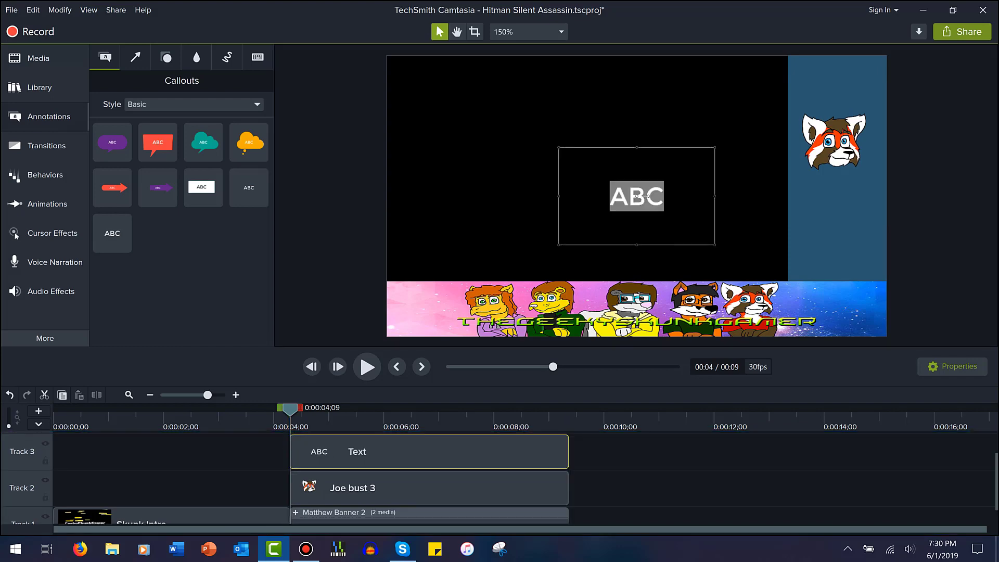
{"action": "type", "text": "Today's Gue"}
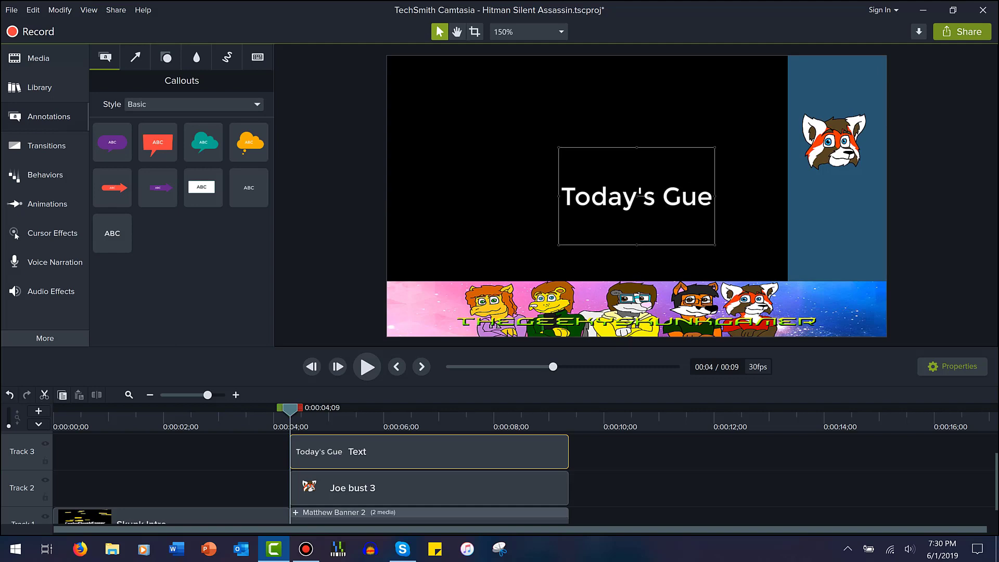
{"action": "type", "text": "st"}
- Color the "Today's Guest" text yellow (#E6E600) by sampling the yellow shirt in the banner artwork
{"action": "key", "text": "ctrl+a"}
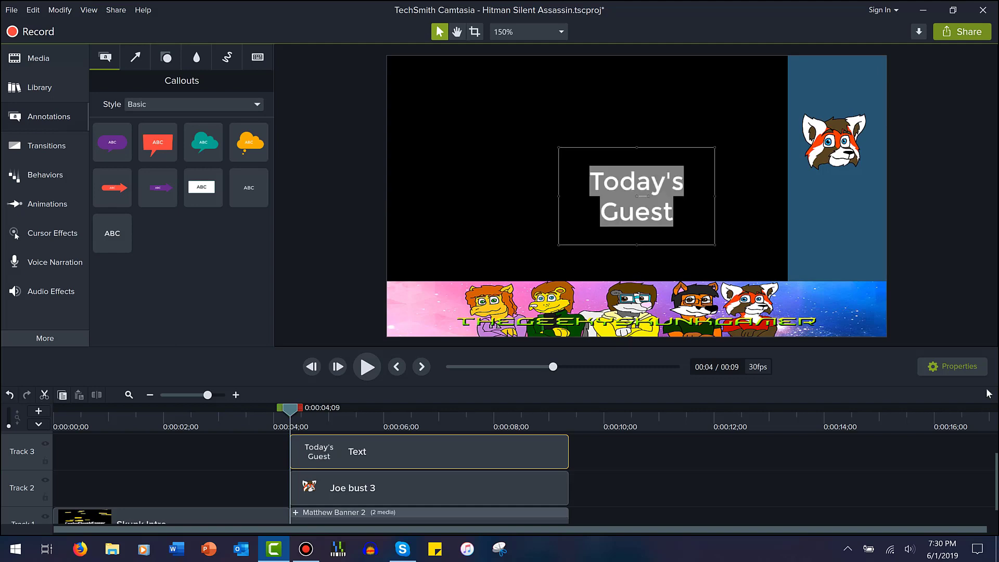
{"action": "left_click", "coordinate": [957, 367]}
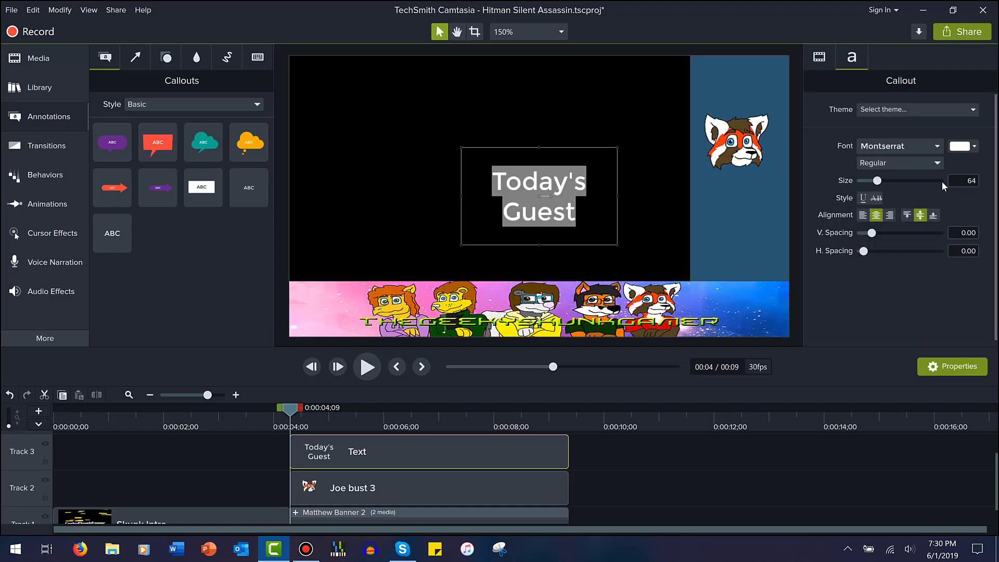
{"action": "left_click", "coordinate": [960, 146]}
{"action": "left_click", "coordinate": [974, 182]}
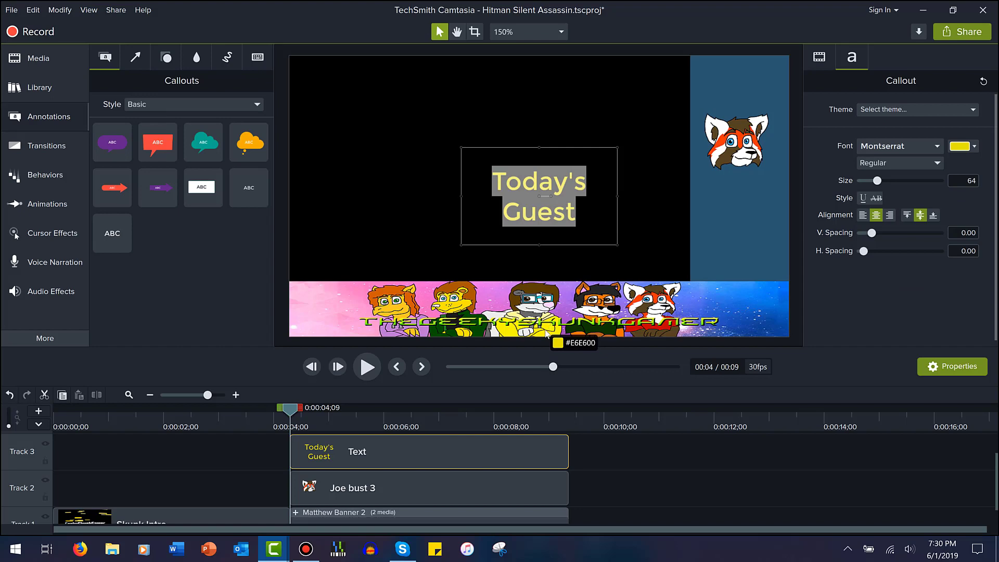
{"action": "left_click", "coordinate": [545, 331]}
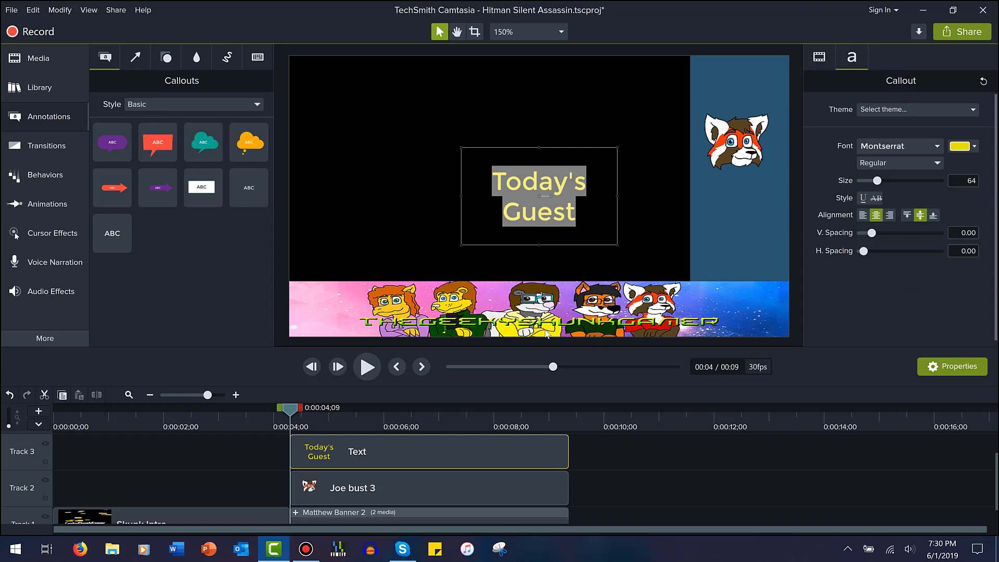
{"action": "left_click", "coordinate": [926, 145]}
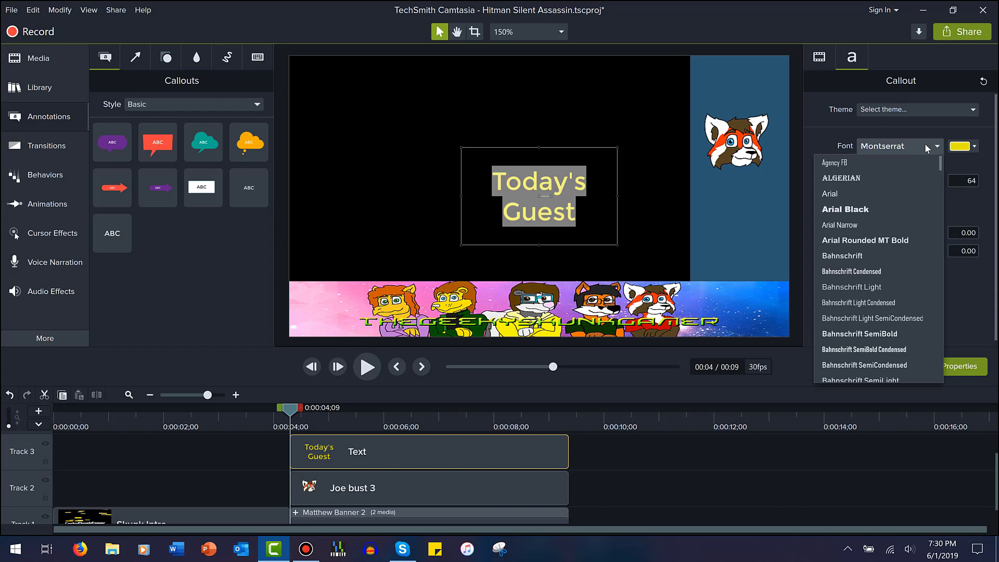
{"action": "left_click", "coordinate": [925, 146]}
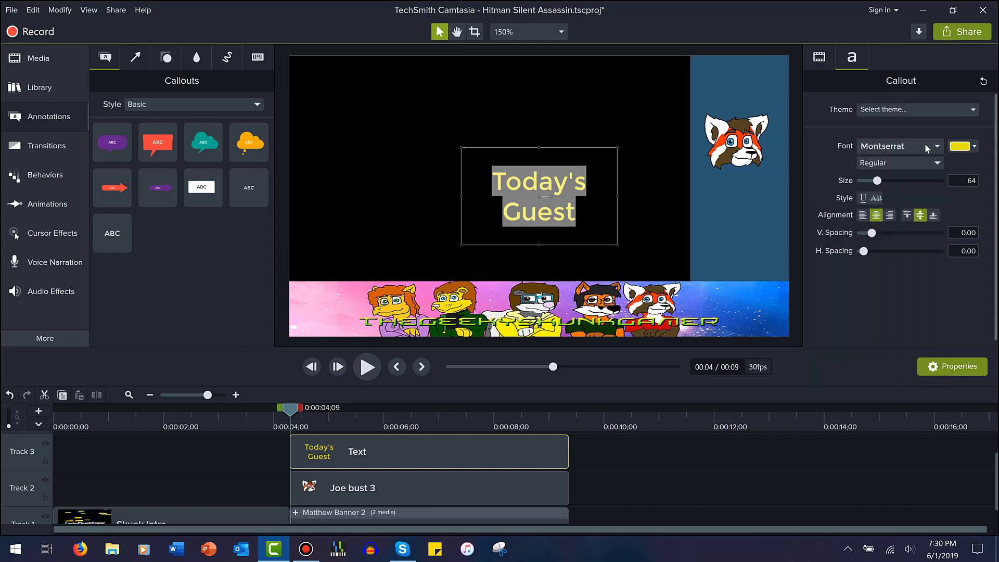
{"action": "left_click", "coordinate": [566, 215]}
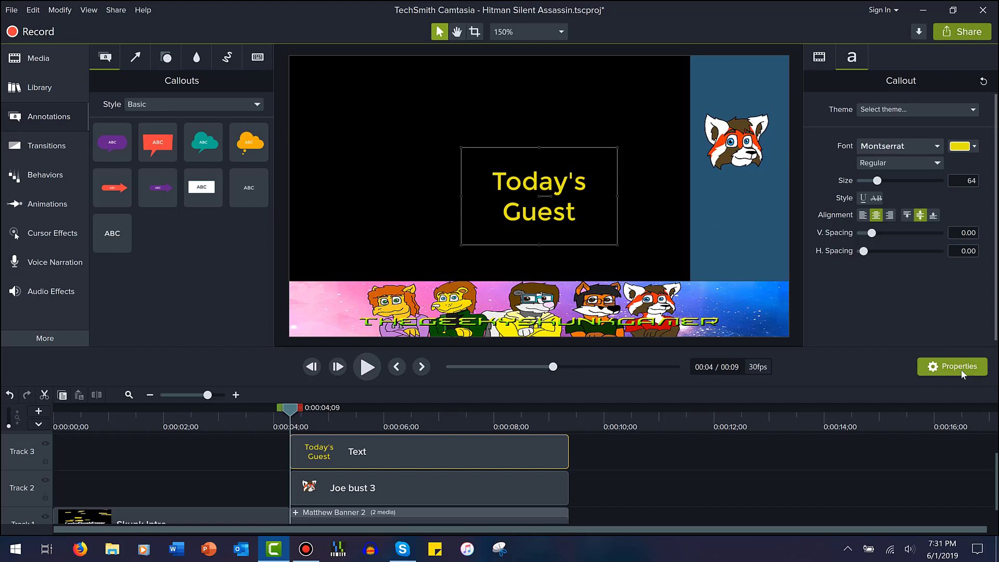
{"action": "left_click", "coordinate": [945, 366]}
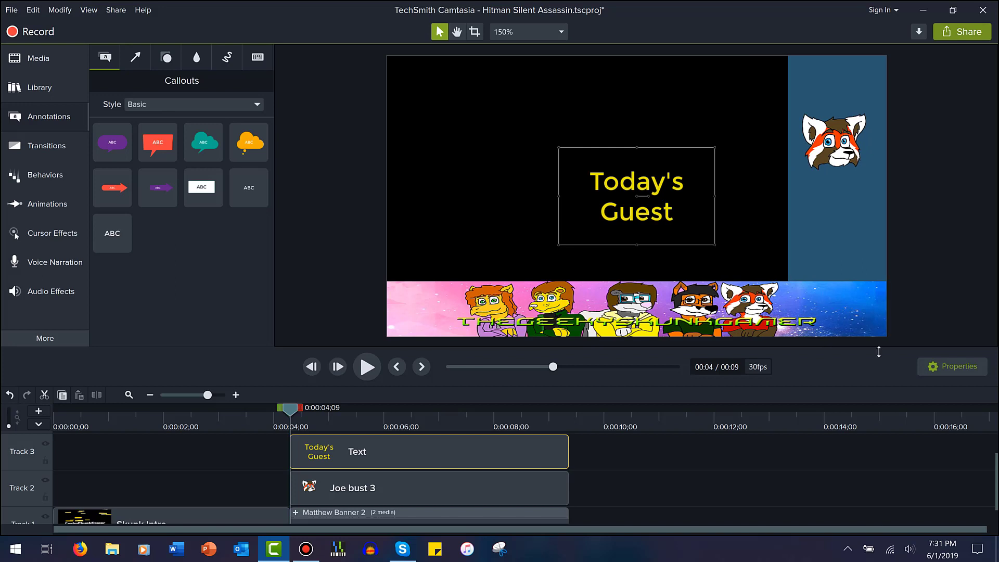
- Shrink the "Today's Guest" text box to the blue sidebar's width and move it above the red panda head
{"action": "left_click", "coordinate": [741, 195]}
{"action": "left_click", "coordinate": [675, 229]}
{"action": "left_click_drag", "start_coordinate": [711, 240], "coordinate": [641, 193]}
{"action": "left_click_drag", "start_coordinate": [575, 181], "coordinate": [837, 113]}
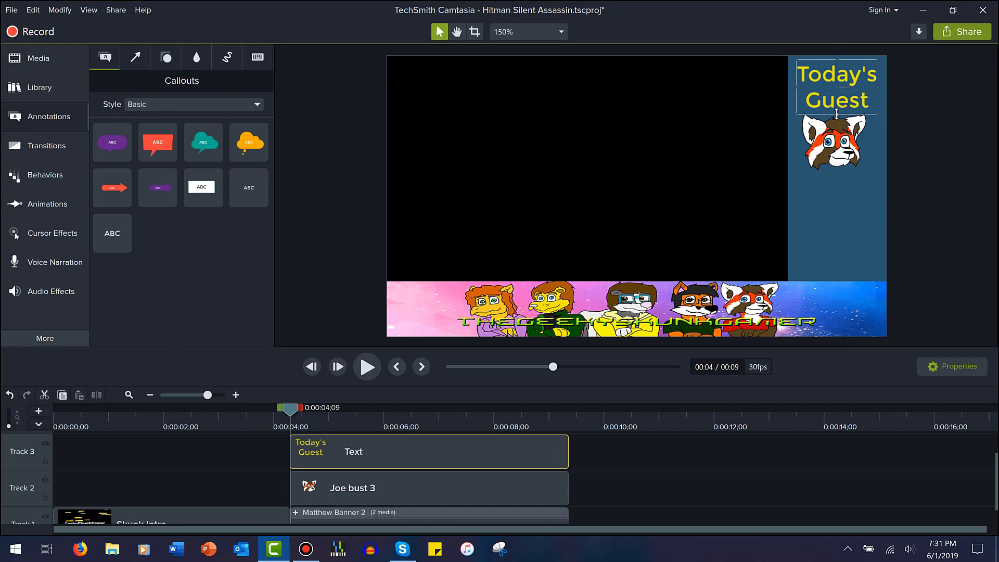
- Group the "Today's Guest" text, Joe bust 3 and Matthew Banner 2 into a single clip on the timeline
{"action": "left_click", "coordinate": [835, 134]}
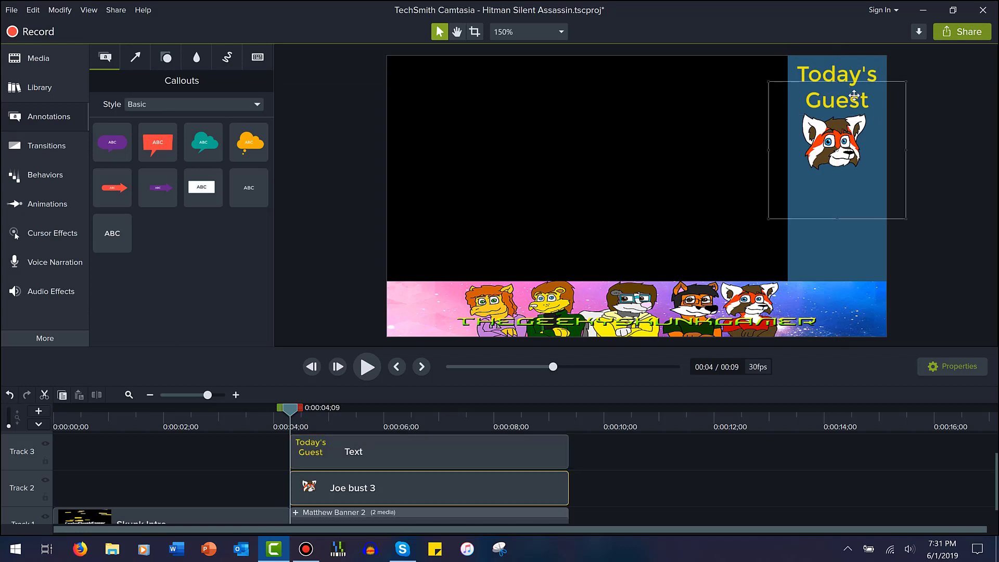
{"action": "left_click", "coordinate": [854, 88]}
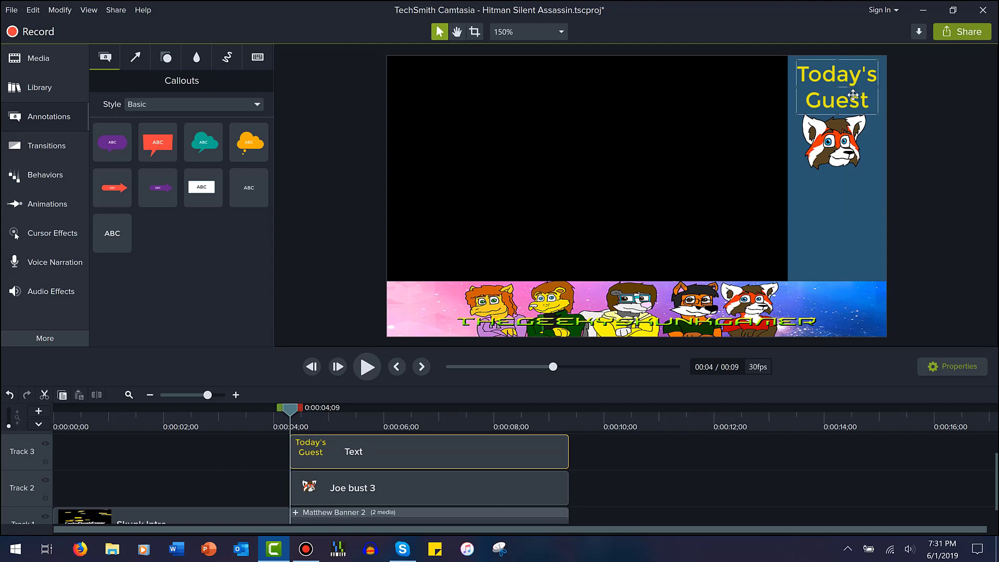
{"action": "left_click", "coordinate": [726, 480]}
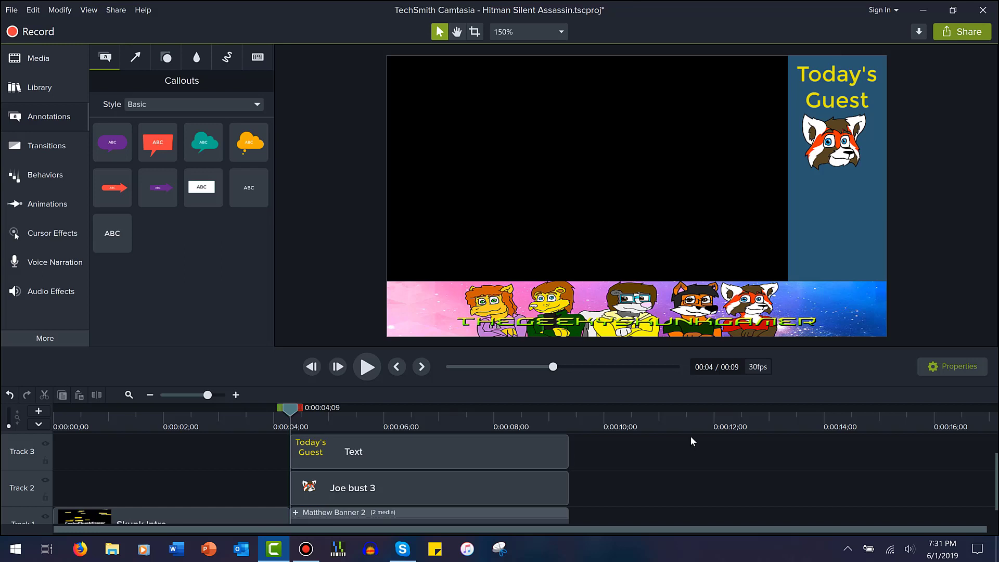
{"action": "left_click", "coordinate": [420, 448]}
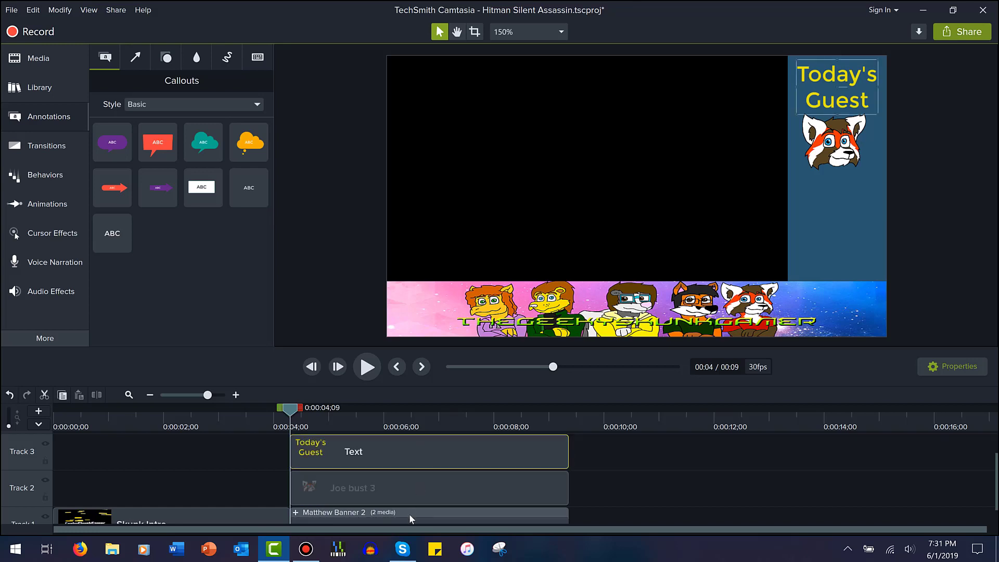
{"action": "left_click", "coordinate": [409, 514], "text": "ctrl"}
{"action": "left_click", "coordinate": [409, 486], "text": "ctrl"}
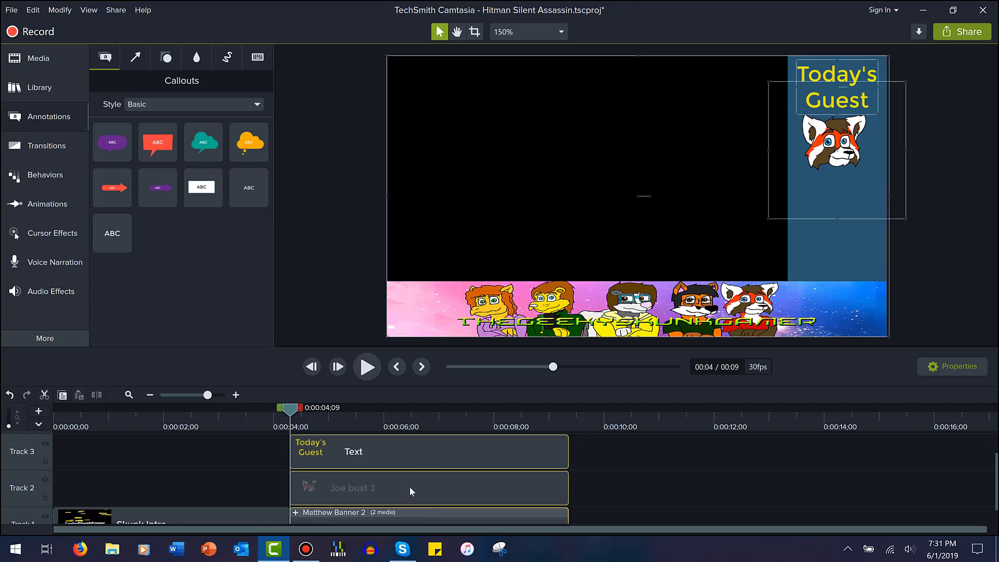
{"action": "right_click", "coordinate": [410, 486]}
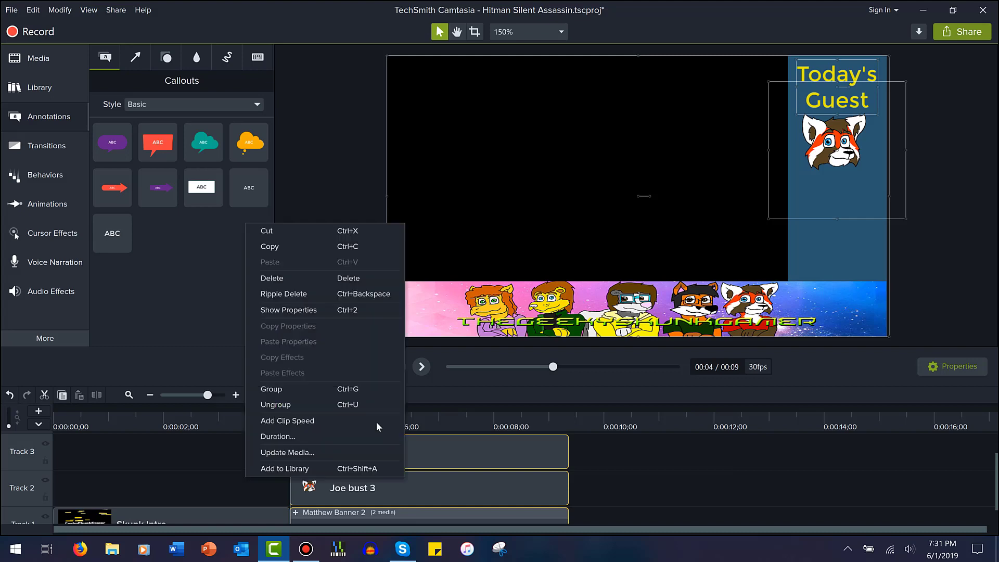
{"action": "left_click", "coordinate": [296, 392]}
{"action": "left_click", "coordinate": [342, 467]}
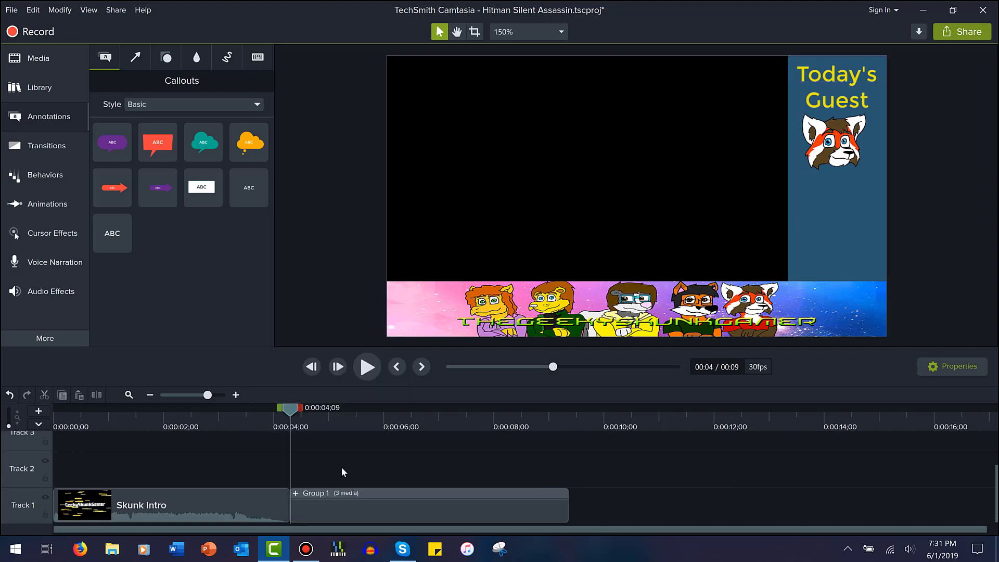
- Add the Hitman 6.mp4 gameplay video to Track 2, aligned with the start of Group 1
{"action": "left_click", "coordinate": [27, 57]}
{"action": "scroll", "coordinate": [180, 246], "scroll_direction": "up", "scroll_amount": 5}
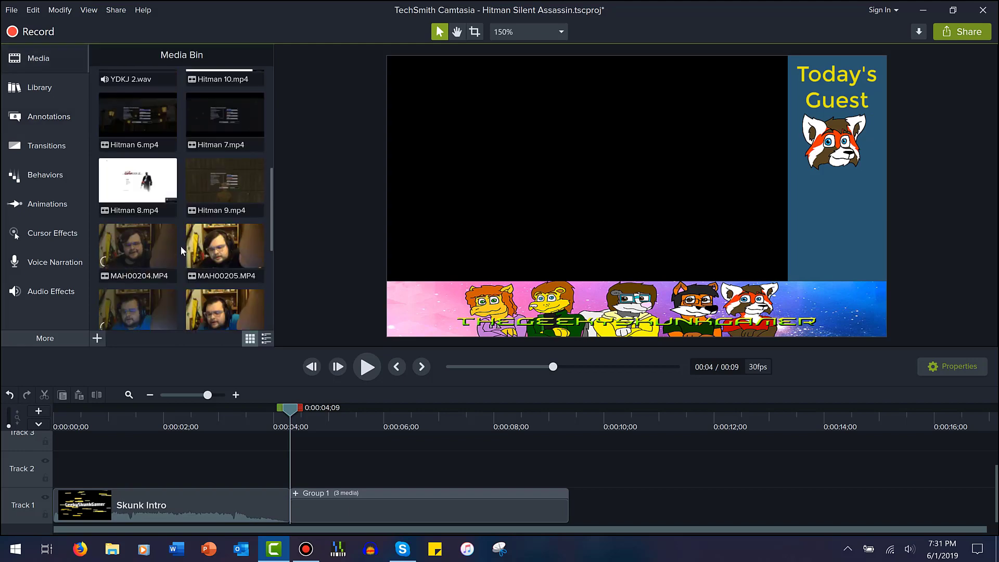
{"action": "scroll", "coordinate": [206, 169], "scroll_direction": "up", "scroll_amount": 2}
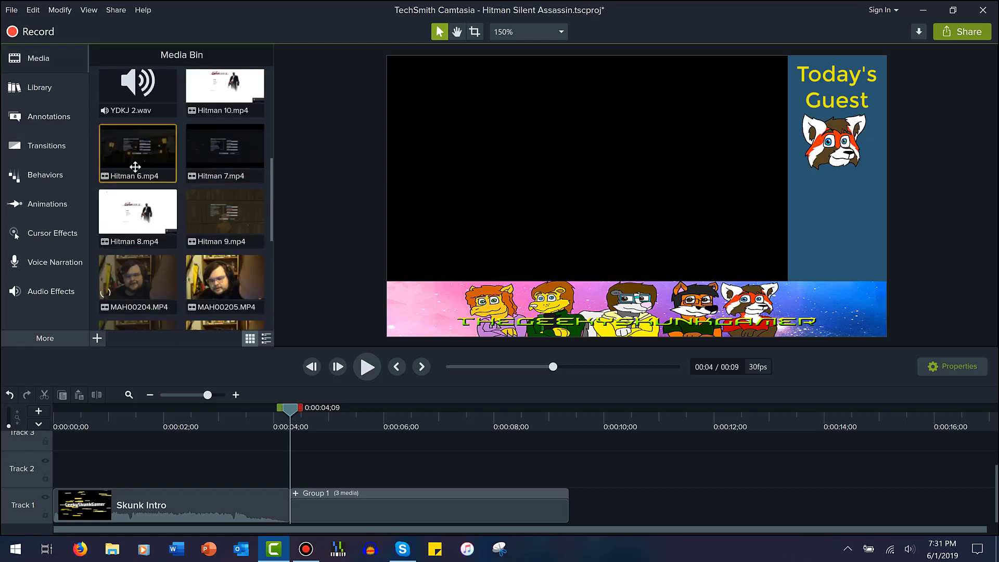
{"action": "left_click_drag", "start_coordinate": [282, 409], "coordinate": [292, 491]}
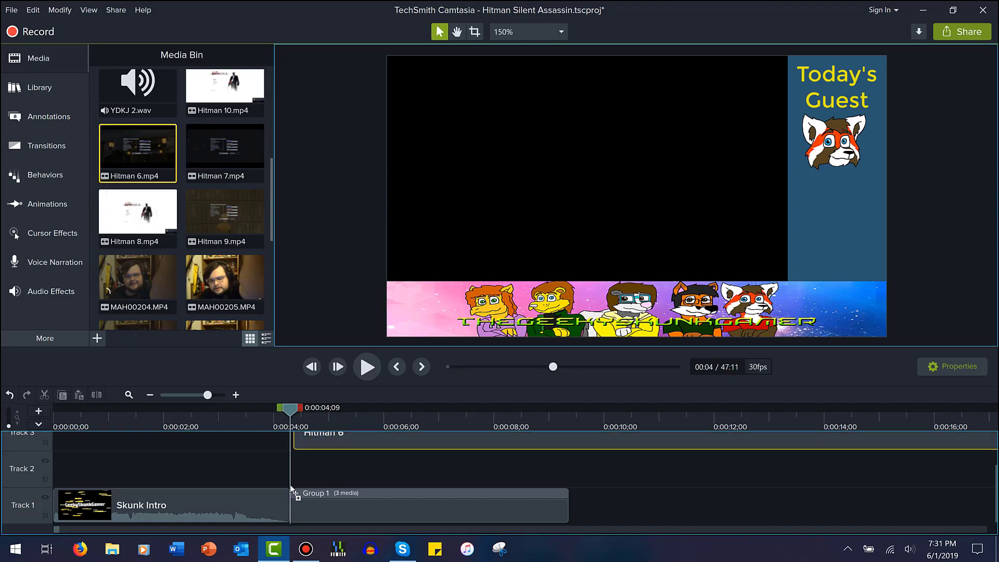
{"action": "left_click_drag", "start_coordinate": [291, 490], "coordinate": [292, 490]}
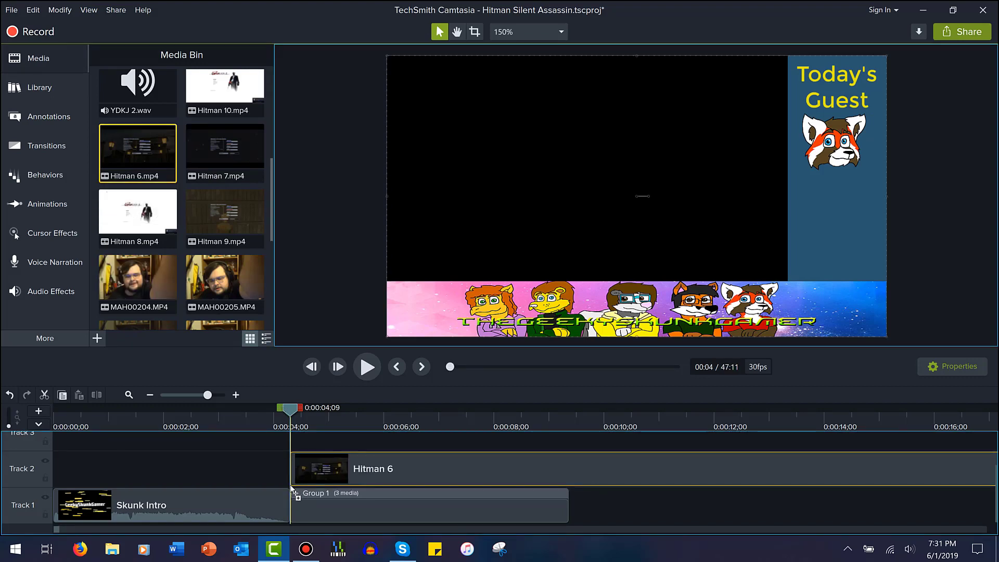
- Extend Group 1 to the end of the Hitman 6 clip and shrink the gameplay picture to fit the layout's black area
{"action": "left_click", "coordinate": [163, 395]}
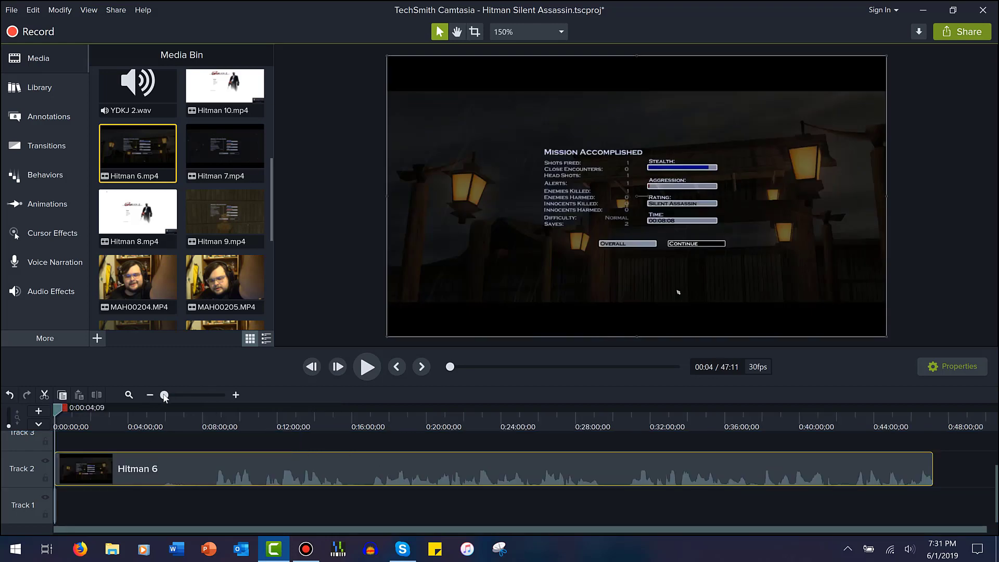
{"action": "left_click", "coordinate": [55, 495]}
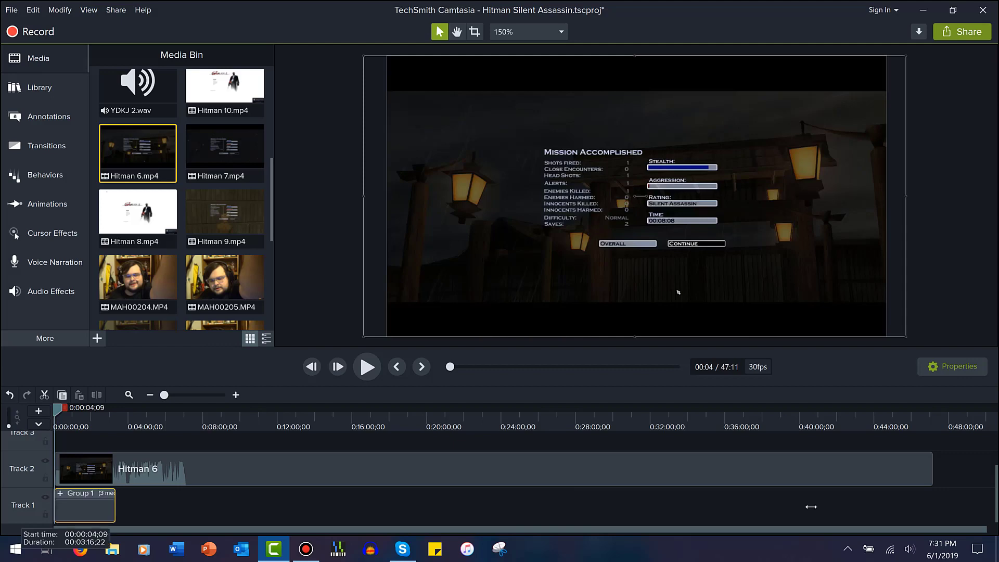
{"action": "left_click_drag", "start_coordinate": [811, 507], "coordinate": [930, 515]}
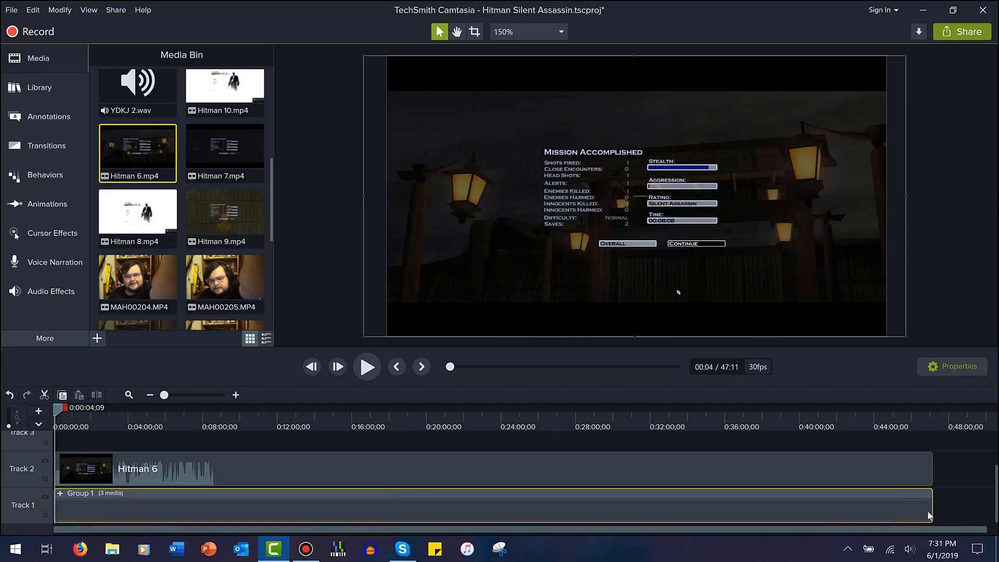
{"action": "left_click", "coordinate": [533, 475]}
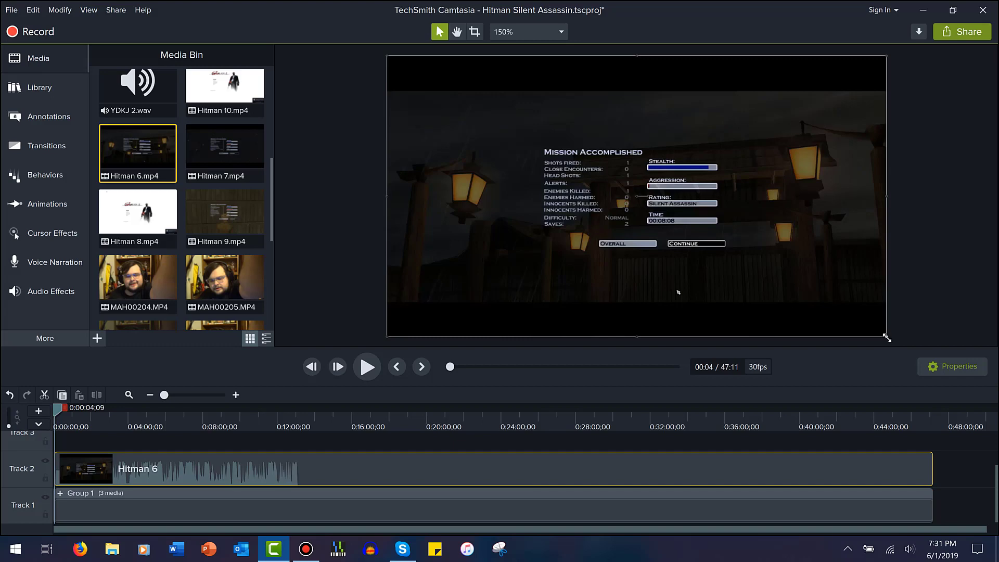
{"action": "left_click_drag", "start_coordinate": [876, 325], "coordinate": [791, 240]}
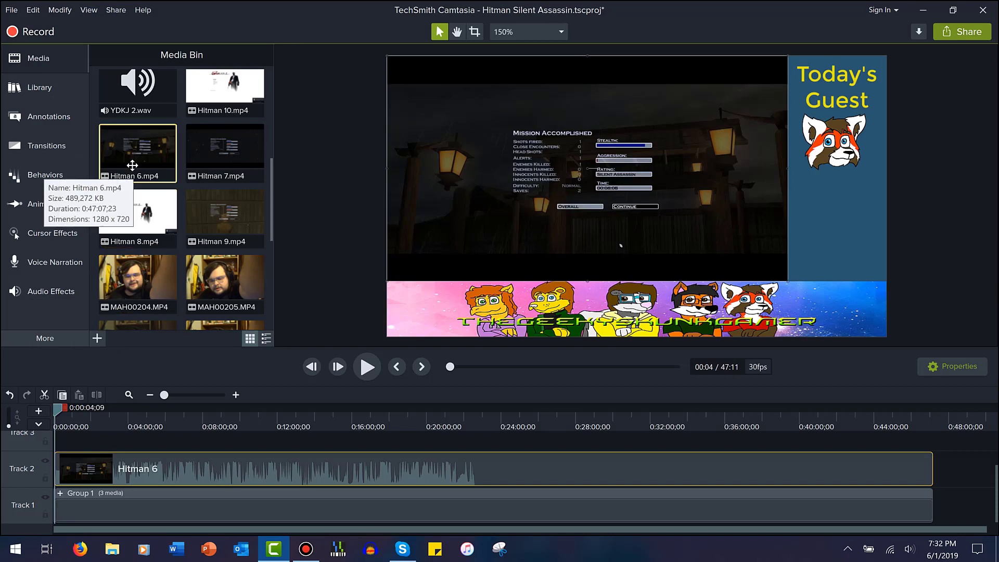
- Add the MAH00204.MP4 webcam video to Track 3, aligned with Hitman 6, and shrink its picture to about half size
{"action": "left_click_drag", "start_coordinate": [137, 271], "coordinate": [57, 458]}
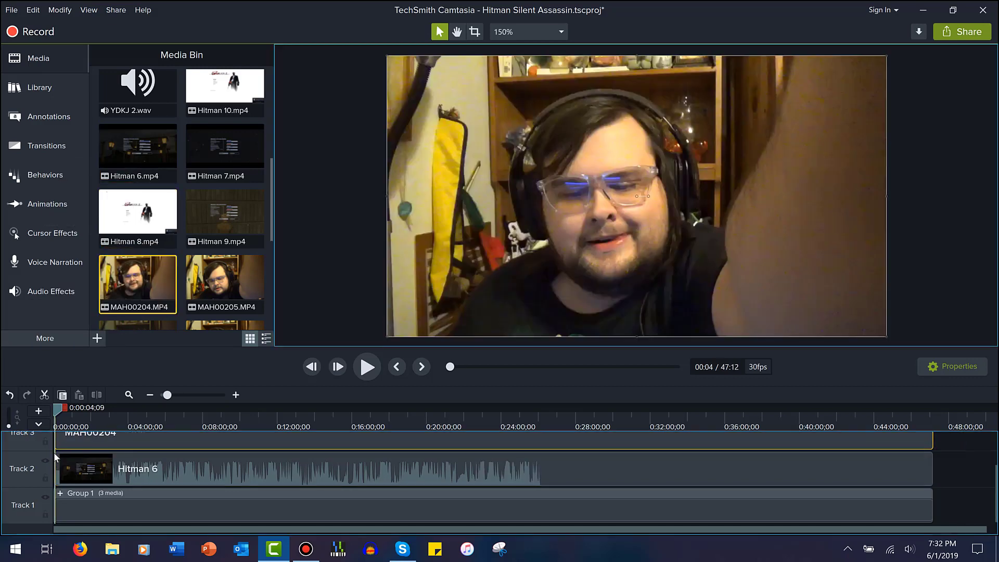
{"action": "left_click", "coordinate": [198, 394]}
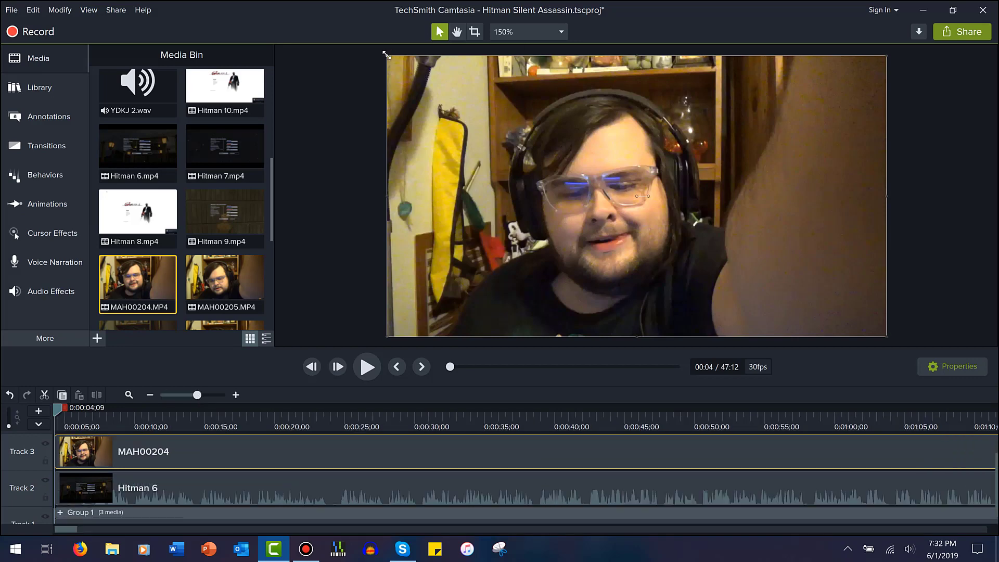
{"action": "mouse_move", "coordinate": [657, 212]}
{"action": "left_mouse_down"}
{"action": "mouse_move", "coordinate": [744, 286]}
{"action": "mouse_move", "coordinate": [739, 248]}
{"action": "mouse_move", "coordinate": [662, 213]}
{"action": "left_mouse_up"}
- Crop the left, right and top edges of the MAH00204 webcam picture closely around the person
{"action": "left_click", "coordinate": [474, 32]}
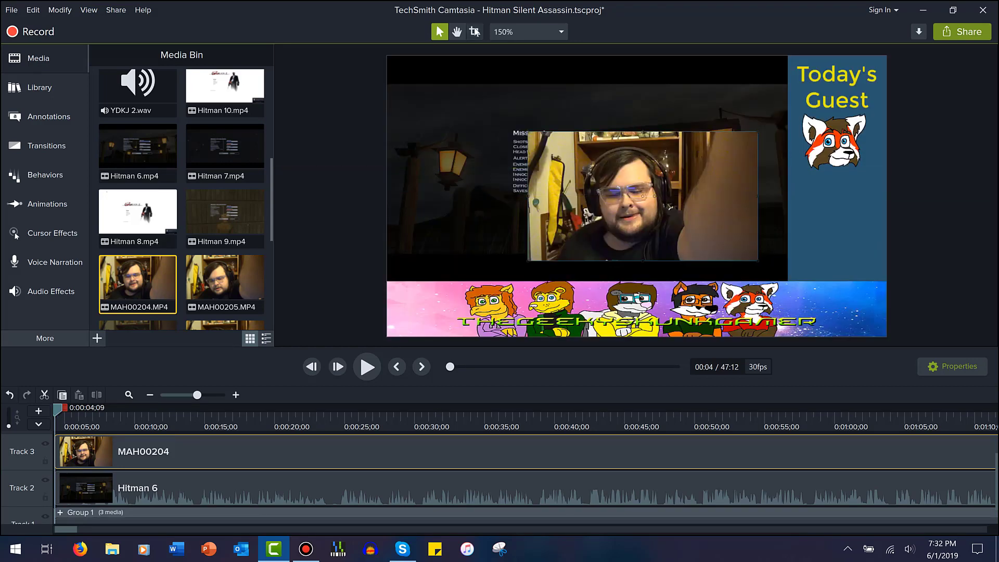
{"action": "left_click_drag", "start_coordinate": [526, 195], "coordinate": [570, 196]}
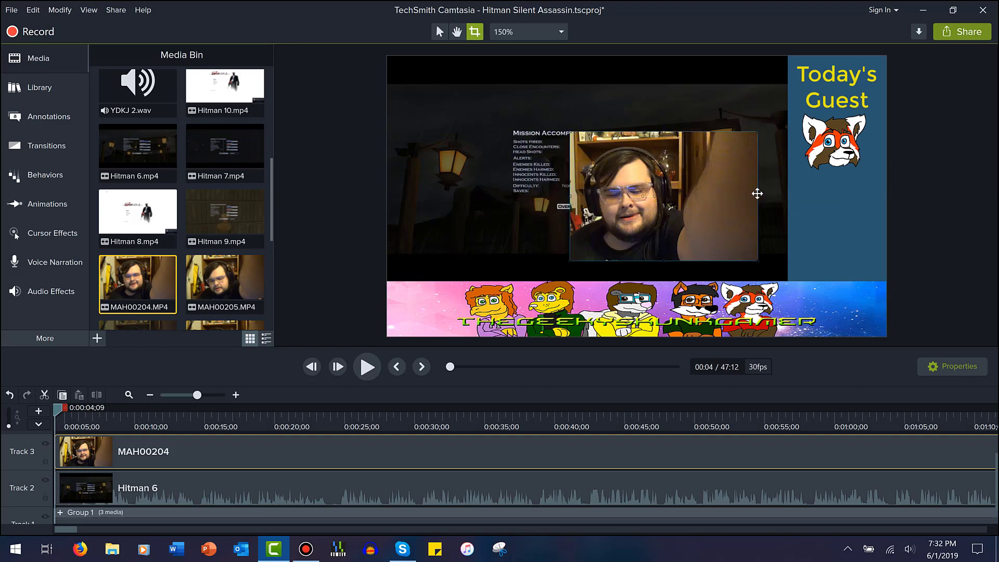
{"action": "left_click_drag", "start_coordinate": [708, 199], "coordinate": [689, 200]}
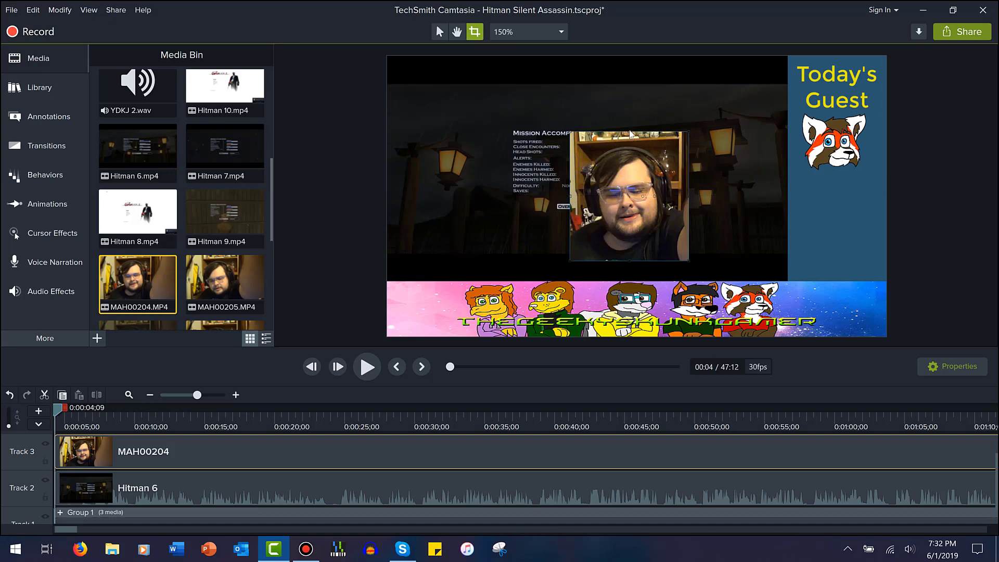
{"action": "left_click_drag", "start_coordinate": [629, 141], "coordinate": [630, 142]}
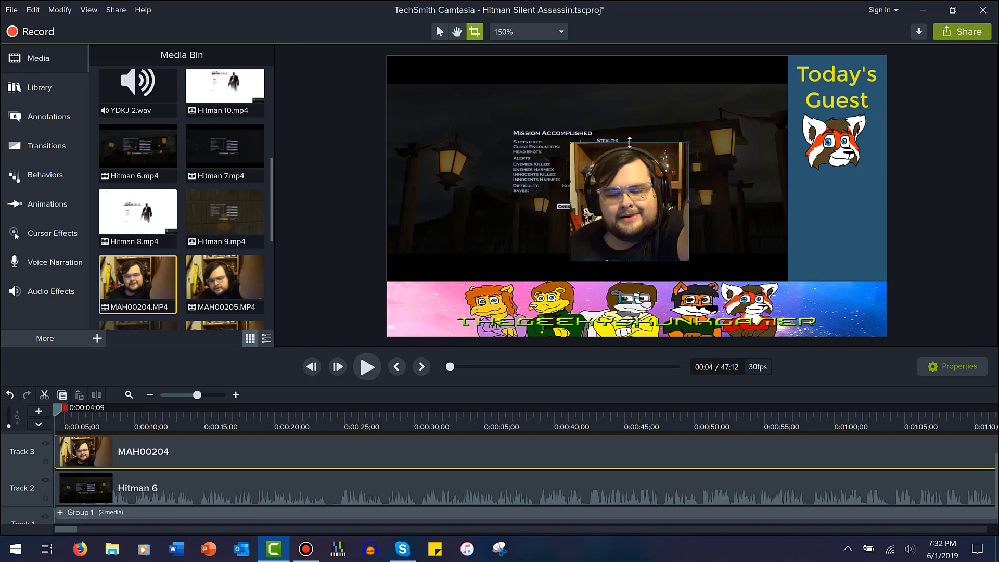
- Move the cropped webcam picture to the lower end of the blue sidebar and scale it to the sidebar's width
{"action": "left_click_drag", "start_coordinate": [614, 209], "coordinate": [812, 229]}
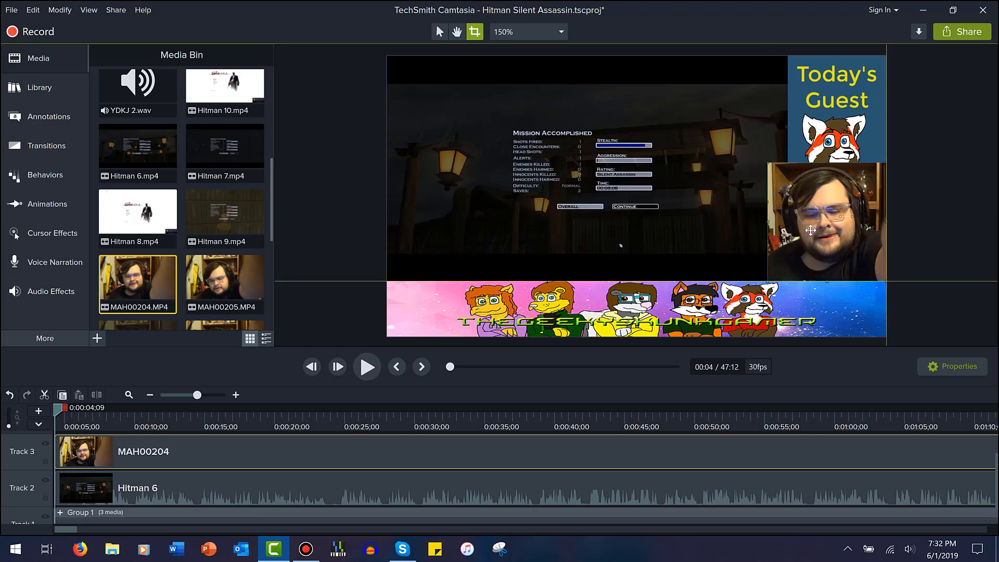
{"action": "left_click", "coordinate": [436, 31]}
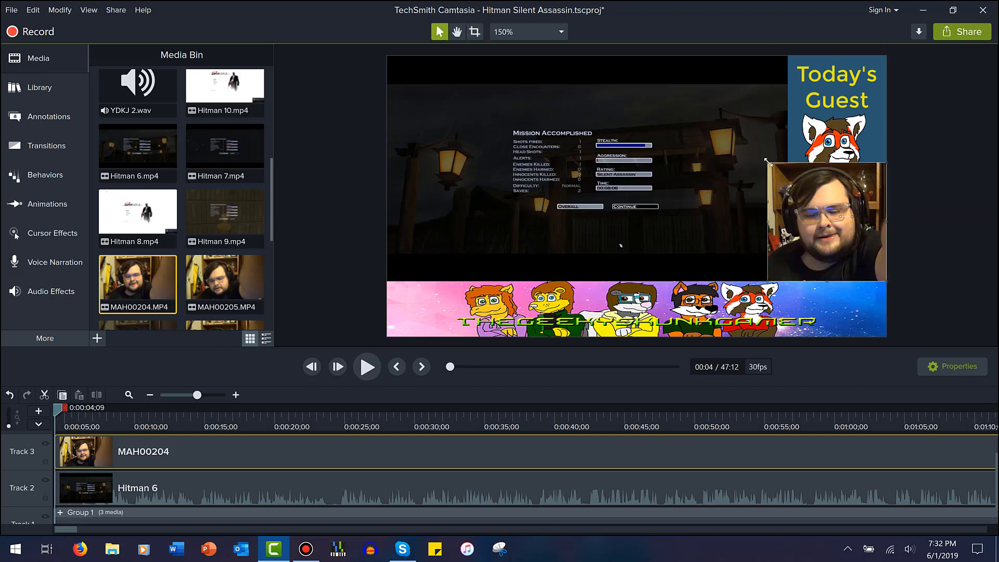
{"action": "left_click_drag", "start_coordinate": [769, 163], "coordinate": [788, 183]}
{"action": "left_click", "coordinate": [816, 124]}
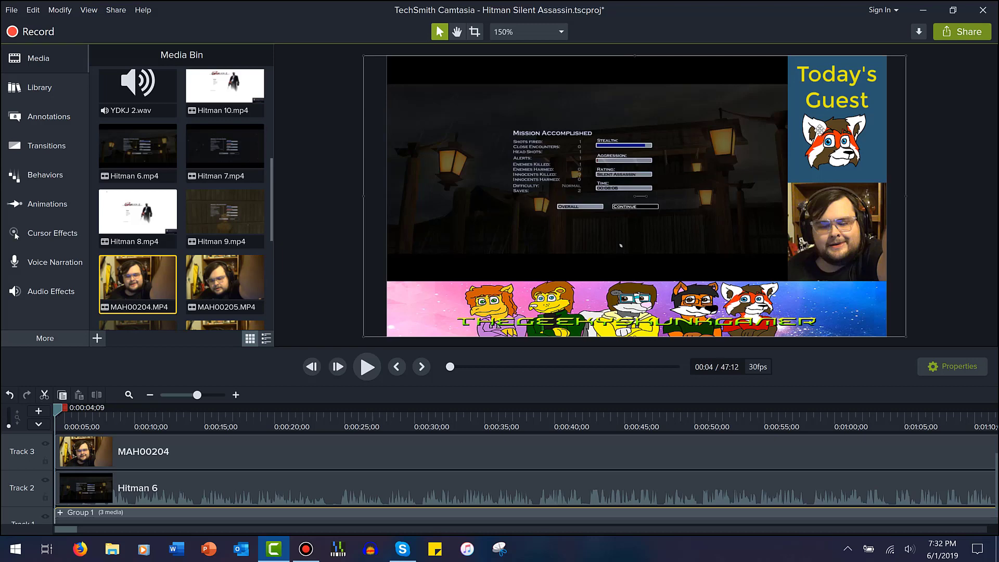
- Examine the opening seconds of the MAH00204 and Hitman 6 clips at several points, comparing their pictures and waveforms
{"action": "left_click", "coordinate": [204, 395]}
{"action": "scroll", "coordinate": [201, 455], "scroll_direction": "up", "scroll_amount": 1}
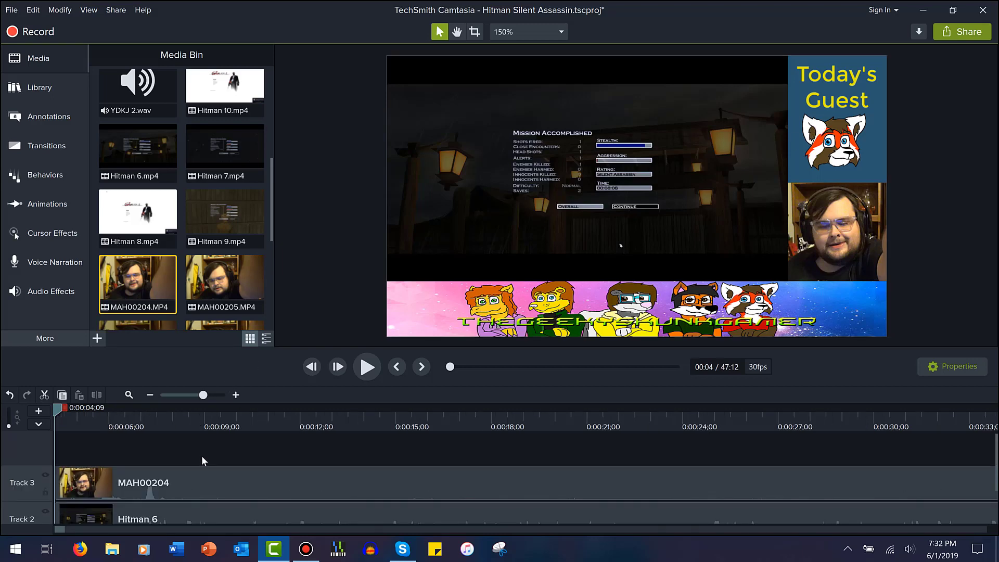
{"action": "scroll", "coordinate": [182, 448], "scroll_direction": "down", "scroll_amount": 1}
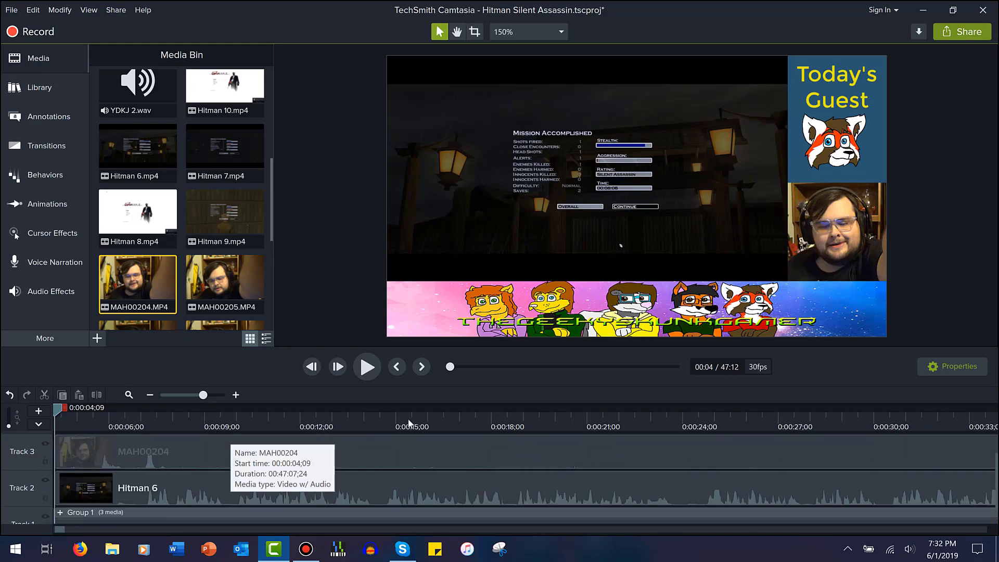
{"action": "left_click", "coordinate": [409, 423]}
{"action": "left_click", "coordinate": [583, 424]}
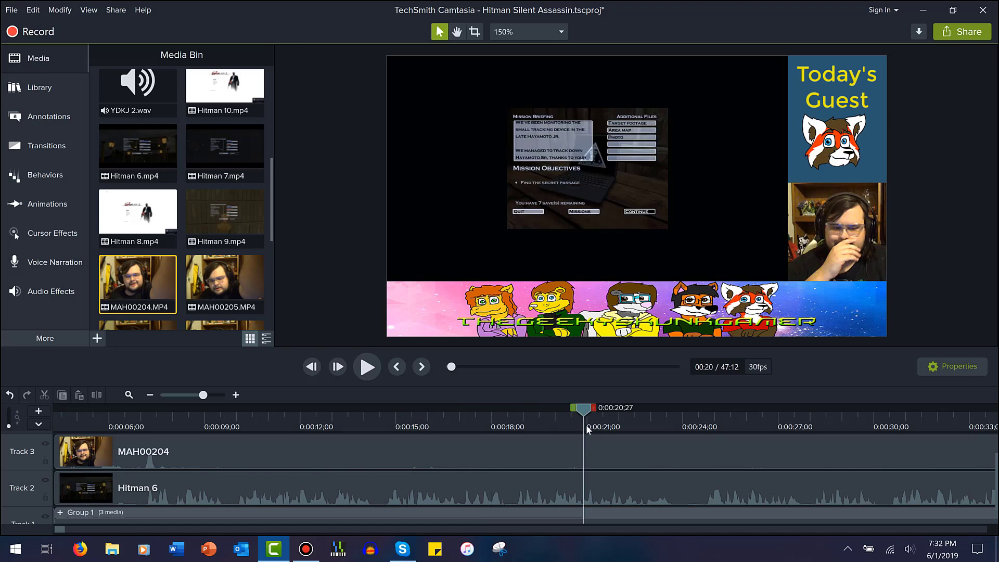
{"action": "left_click", "coordinate": [226, 424]}
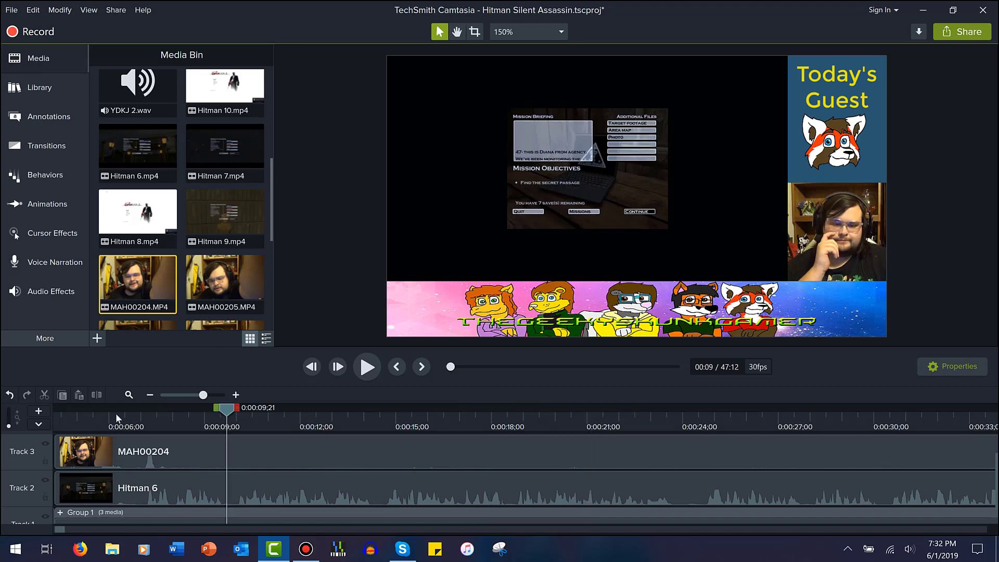
{"action": "left_click", "coordinate": [102, 408]}
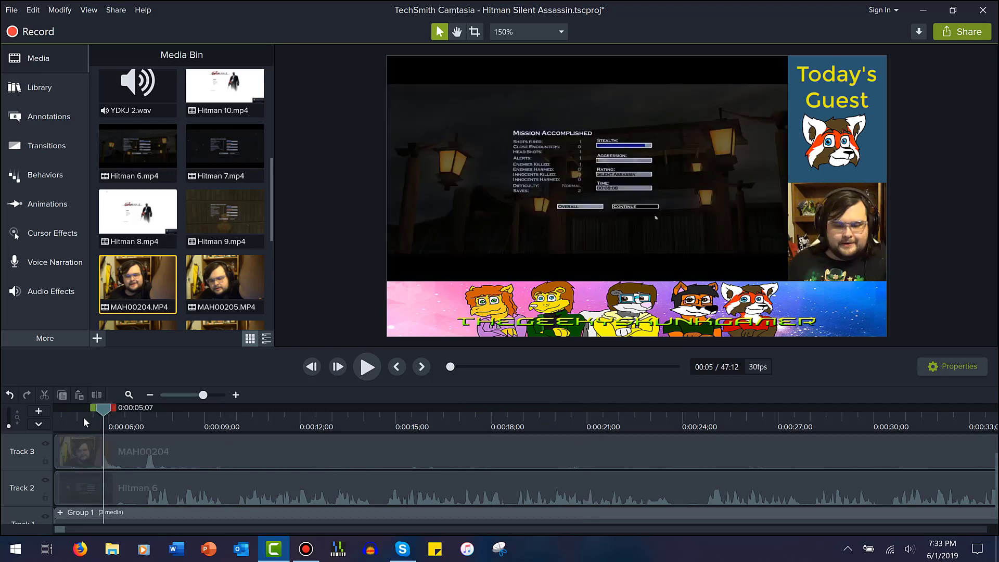
{"action": "left_click", "coordinate": [83, 417]}
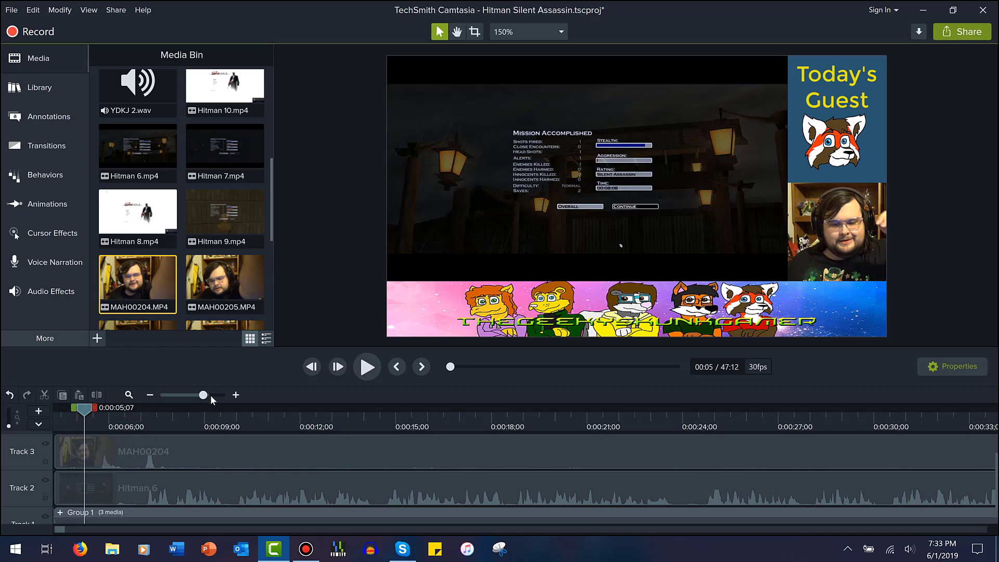
- Play the opening of the MAH00204 and Hitman 6 clips from their start to check how their audio lines up
{"action": "left_click", "coordinate": [210, 395]}
{"action": "left_click", "coordinate": [374, 370]}
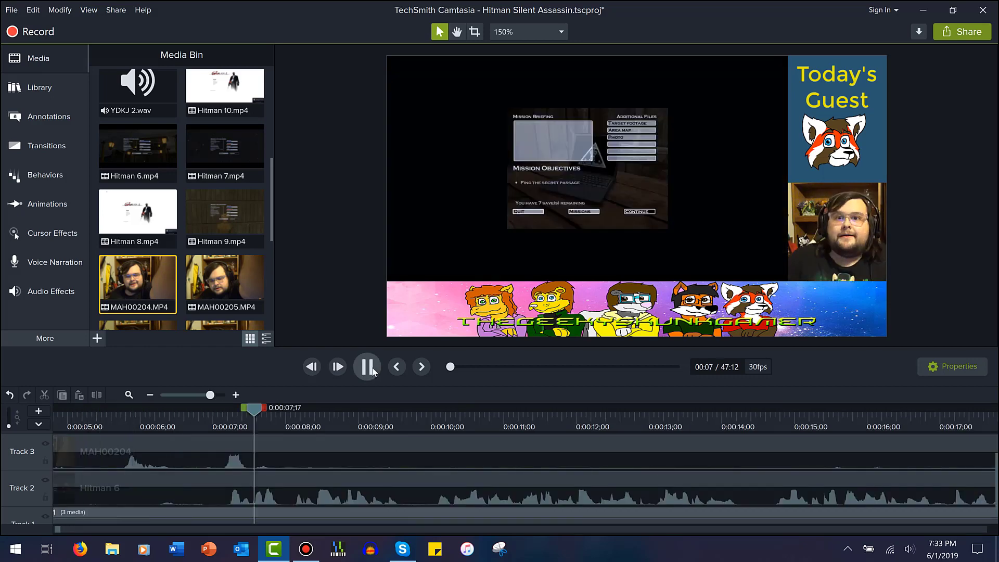
{"action": "left_click", "coordinate": [164, 448]}
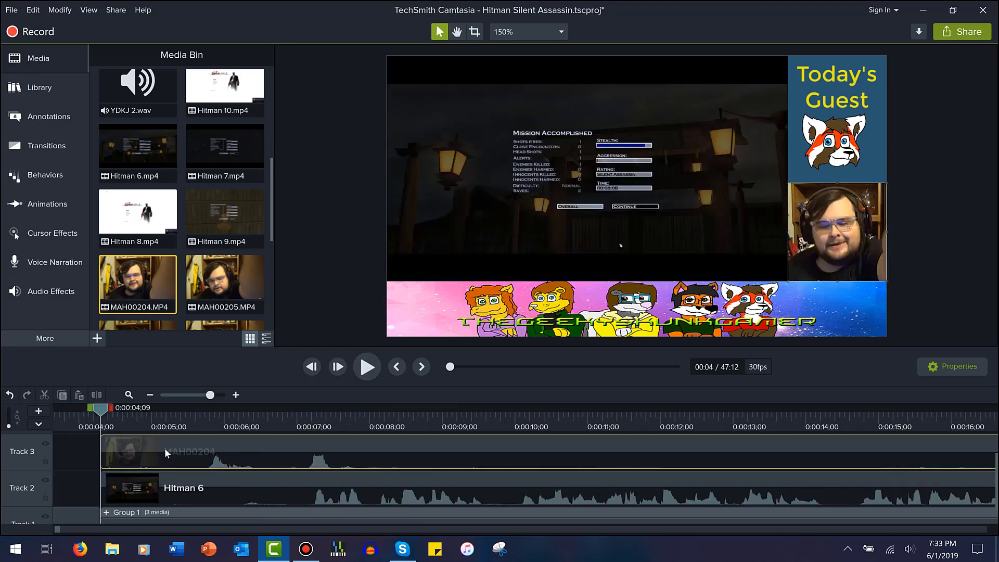
{"action": "left_click", "coordinate": [358, 370]}
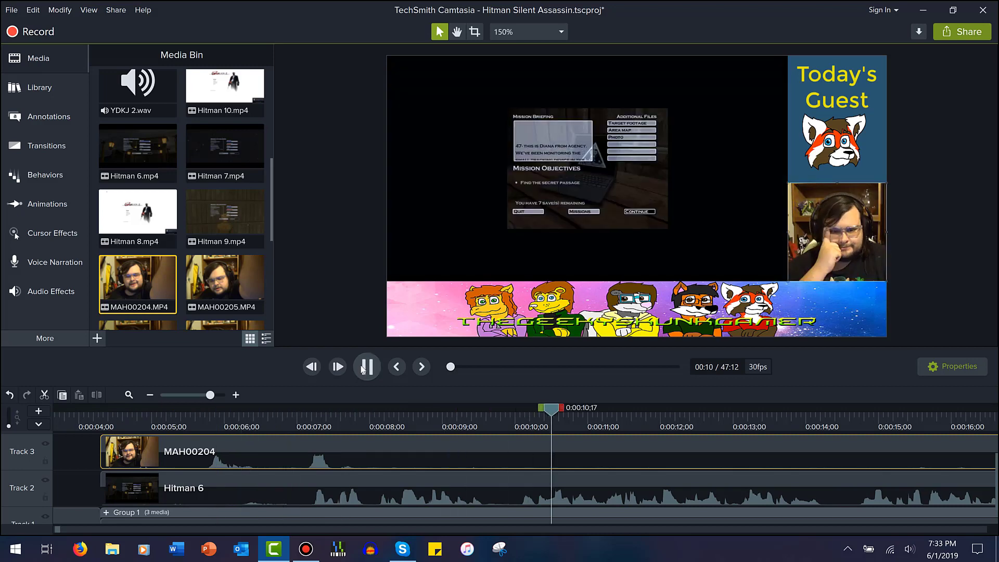
{"action": "left_click", "coordinate": [363, 369]}
{"action": "left_click", "coordinate": [235, 488]}
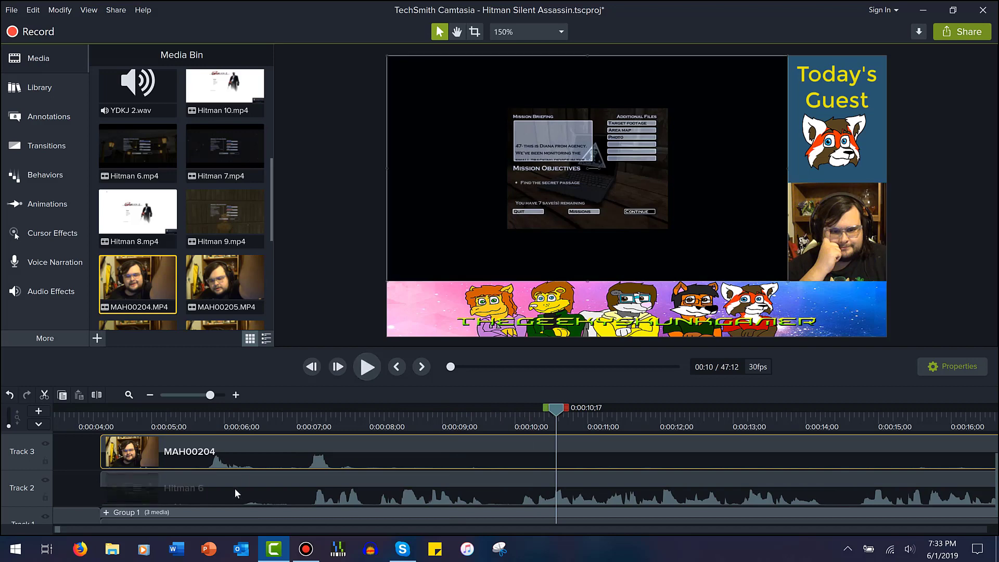
- Raise the Hitman 6 clip's audio gain to 250%
{"action": "left_click", "coordinate": [261, 423]}
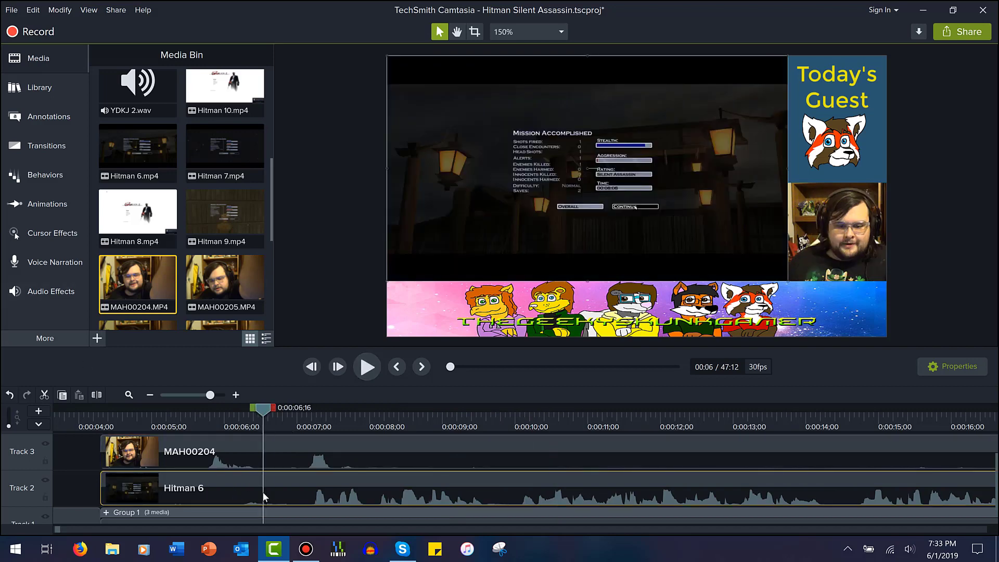
{"action": "left_click", "coordinate": [951, 364]}
{"action": "left_click", "coordinate": [856, 58]}
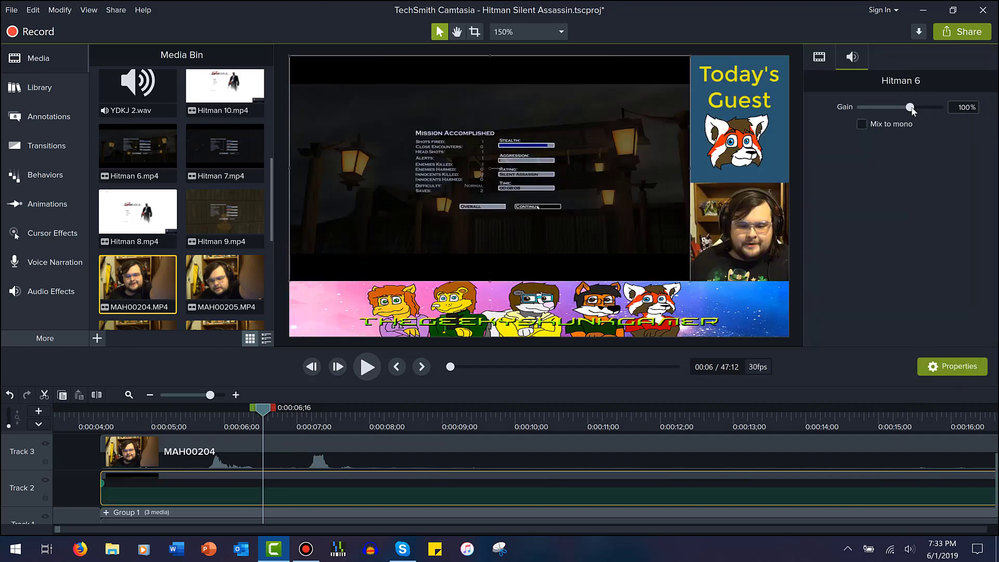
{"action": "left_click_drag", "start_coordinate": [910, 107], "coordinate": [938, 108]}
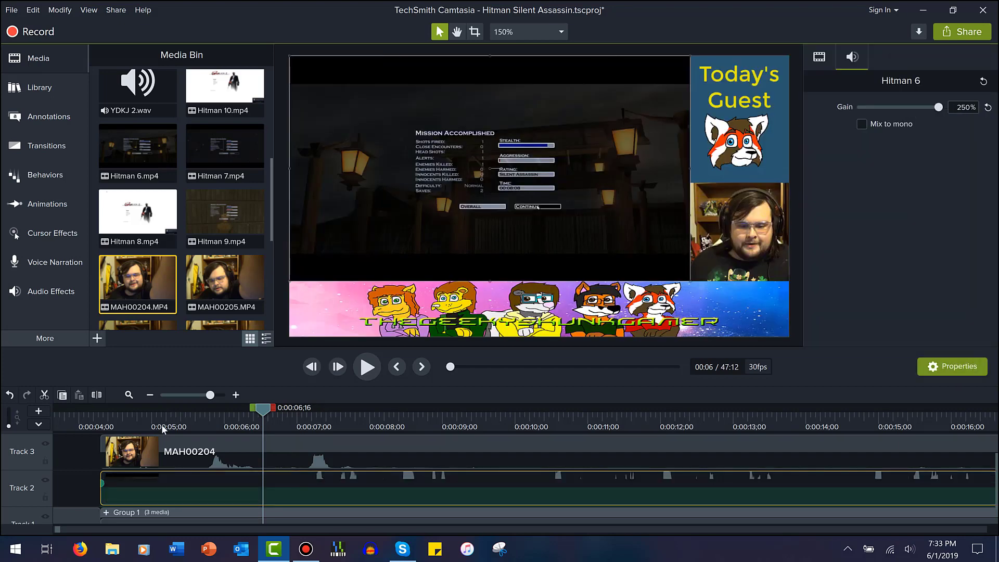
- Play the opening seconds of both clips to check the audio, and open the Hitman 6 clip's gain value for editing
{"action": "left_click", "coordinate": [122, 419]}
{"action": "left_click", "coordinate": [366, 367]}
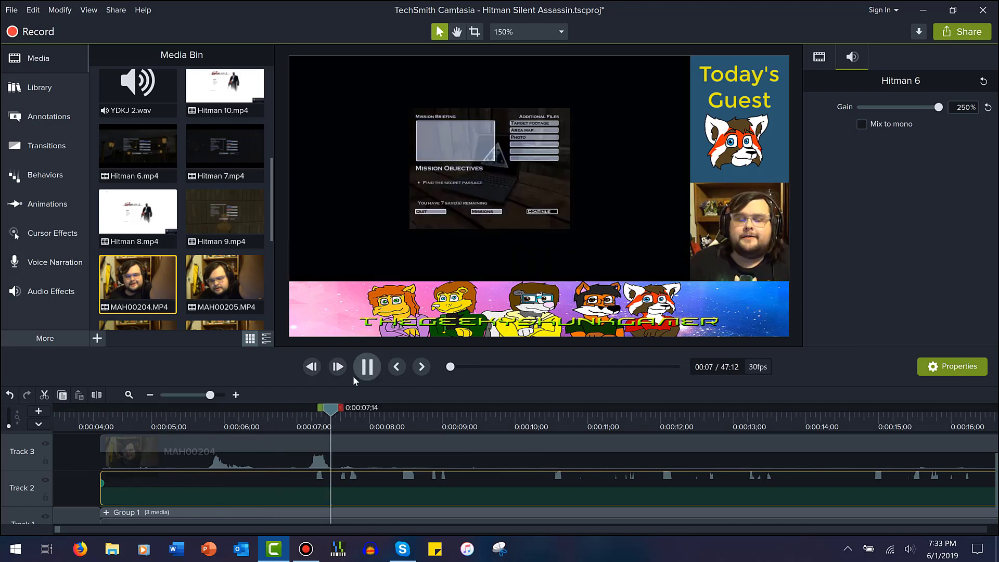
{"action": "left_click", "coordinate": [294, 412]}
{"action": "left_click", "coordinate": [63, 461]}
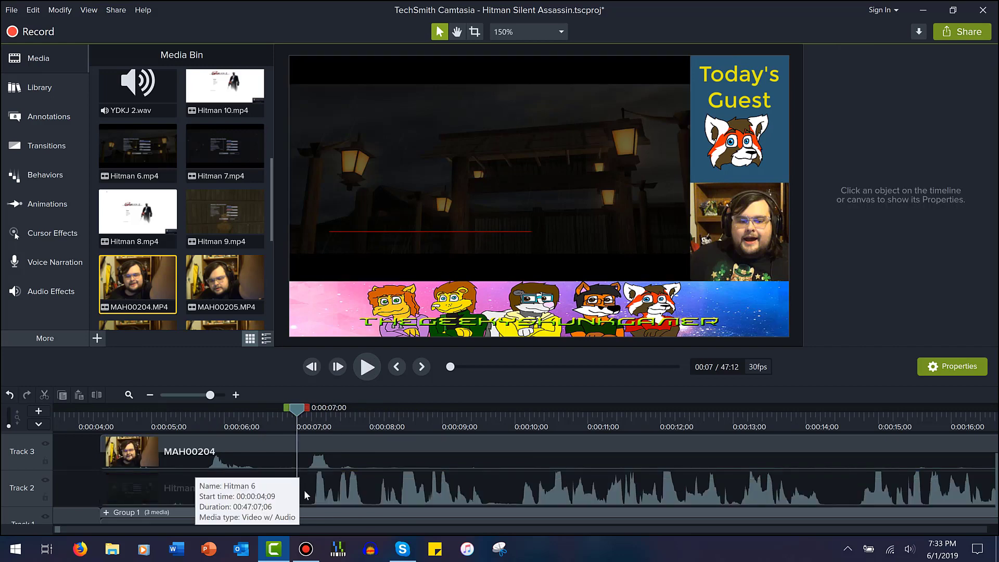
{"action": "left_click", "coordinate": [408, 486]}
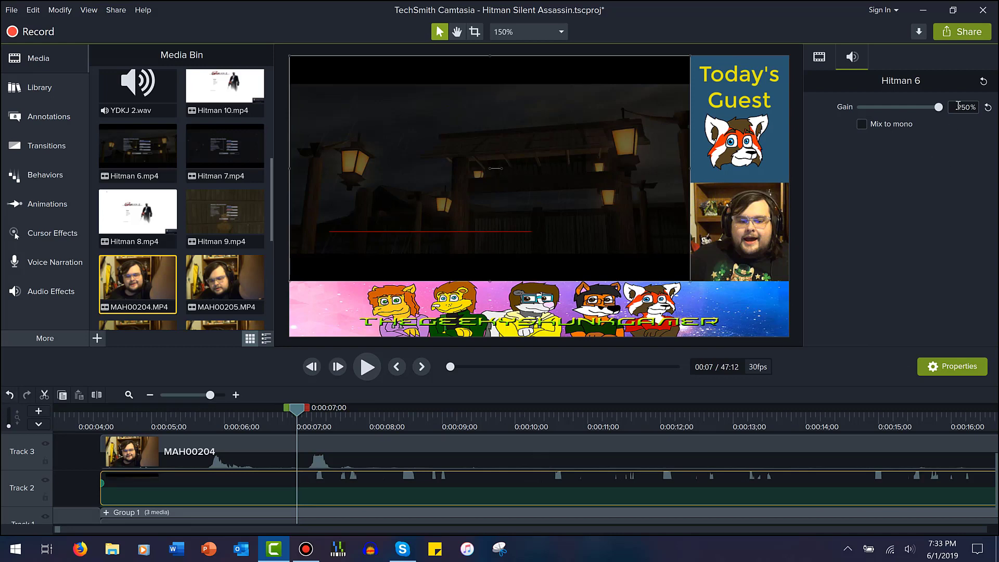
{"action": "left_click_drag", "start_coordinate": [958, 105], "coordinate": [976, 107]}
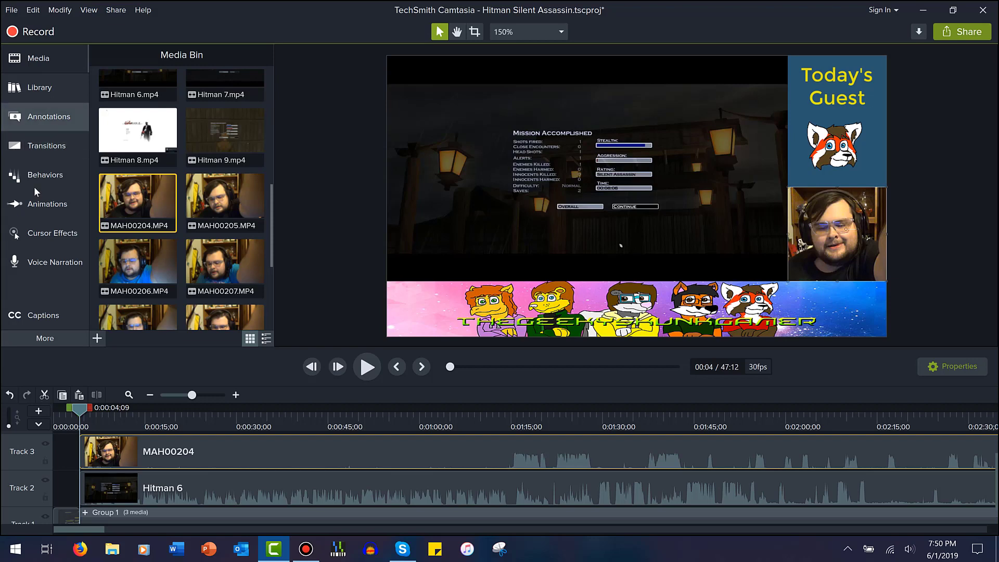
- Apply the Audio Compression effect to the Hitman 6 clip on Track 2
{"action": "left_click", "coordinate": [59, 316]}
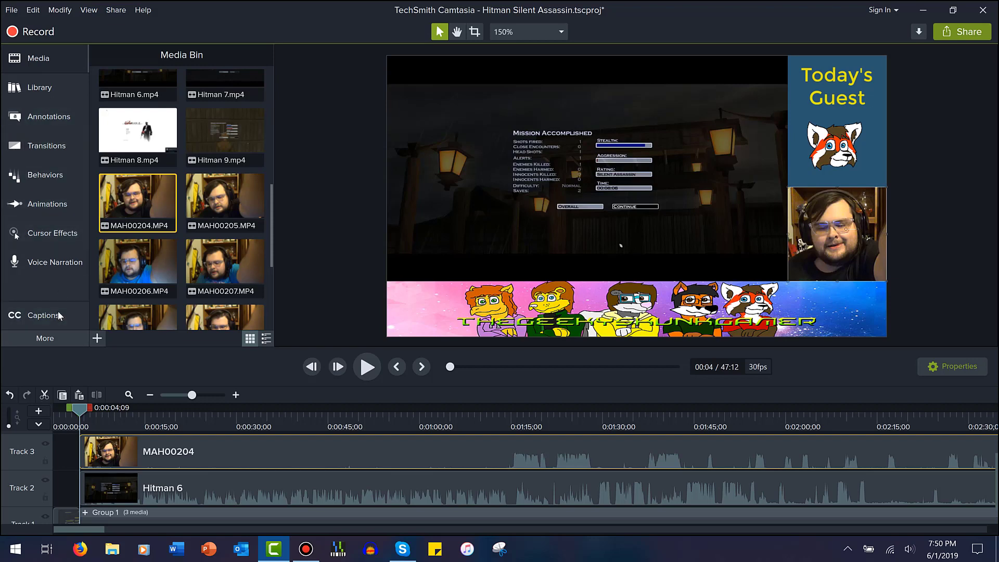
{"action": "left_click", "coordinate": [65, 337]}
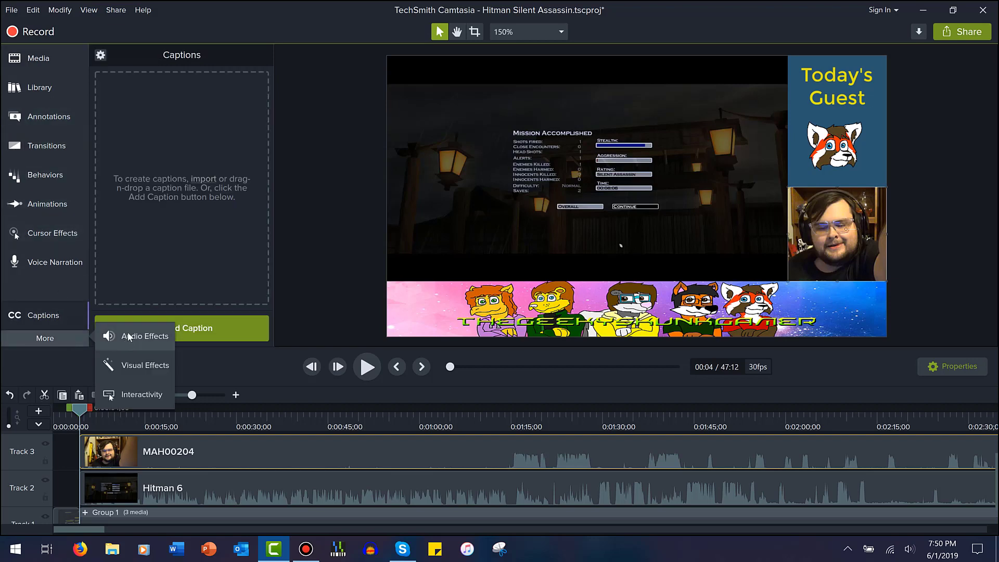
{"action": "left_click", "coordinate": [124, 340]}
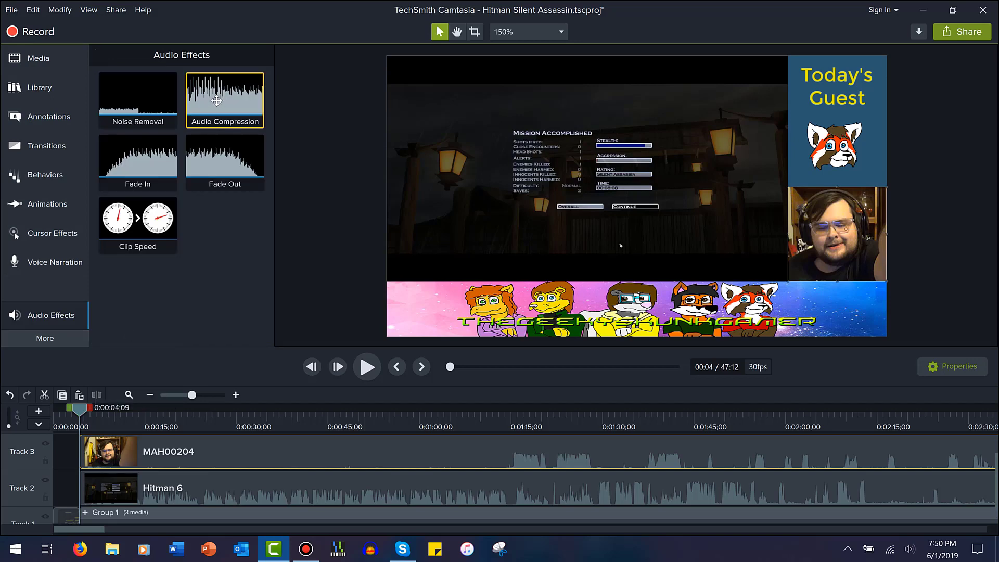
{"action": "left_click_drag", "start_coordinate": [218, 104], "coordinate": [186, 491]}
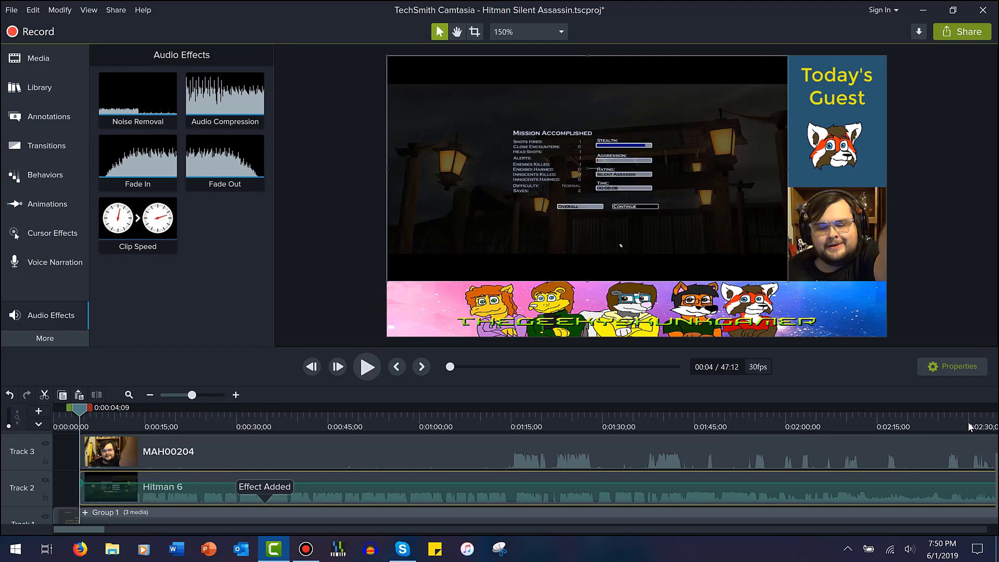
- Set the Hitman 6 clip's Audio Compression volume variation to High
{"action": "left_click", "coordinate": [948, 367]}
{"action": "left_click", "coordinate": [906, 175]}
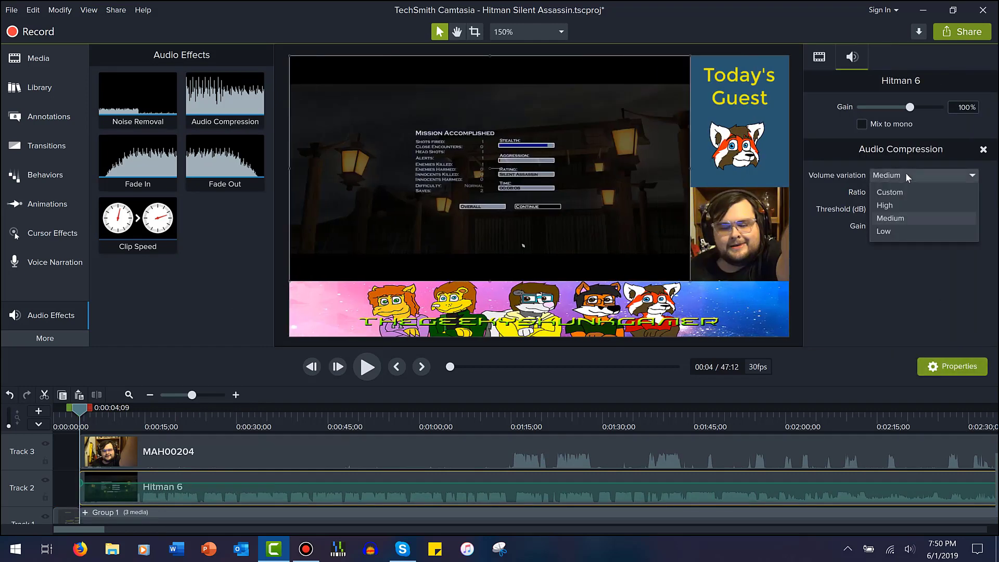
{"action": "left_click", "coordinate": [891, 206]}
{"action": "left_click", "coordinate": [940, 366]}
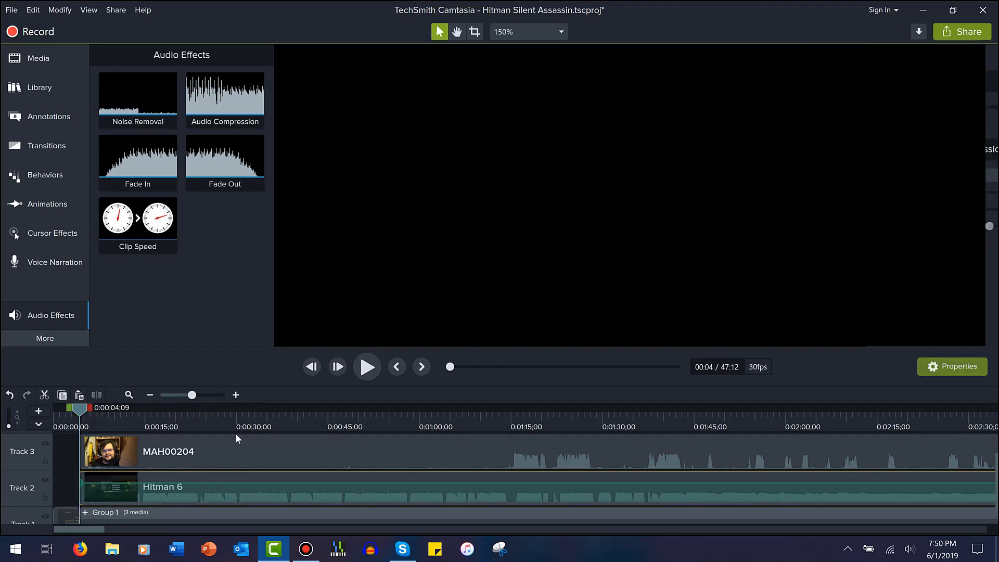
- Raise the Hitman 6 clip's audio level line slightly on the timeline
{"action": "left_click", "coordinate": [209, 394]}
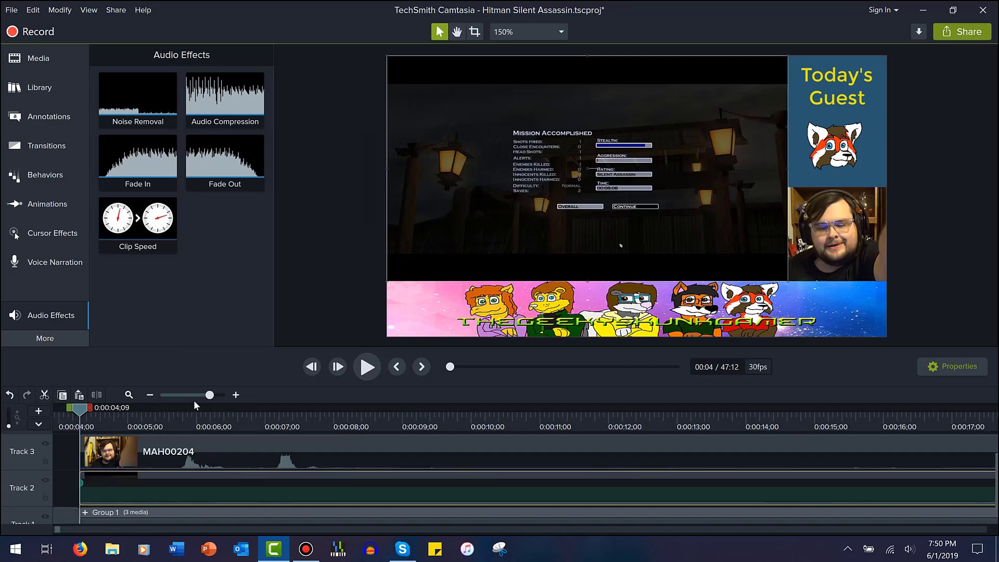
{"action": "left_click", "coordinate": [200, 395]}
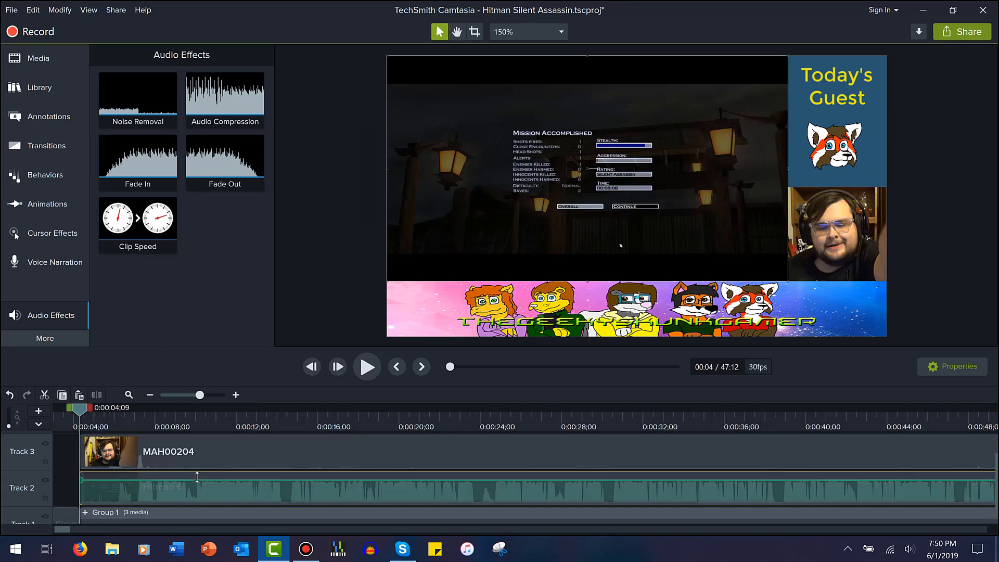
{"action": "left_click_drag", "start_coordinate": [197, 477], "coordinate": [195, 477]}
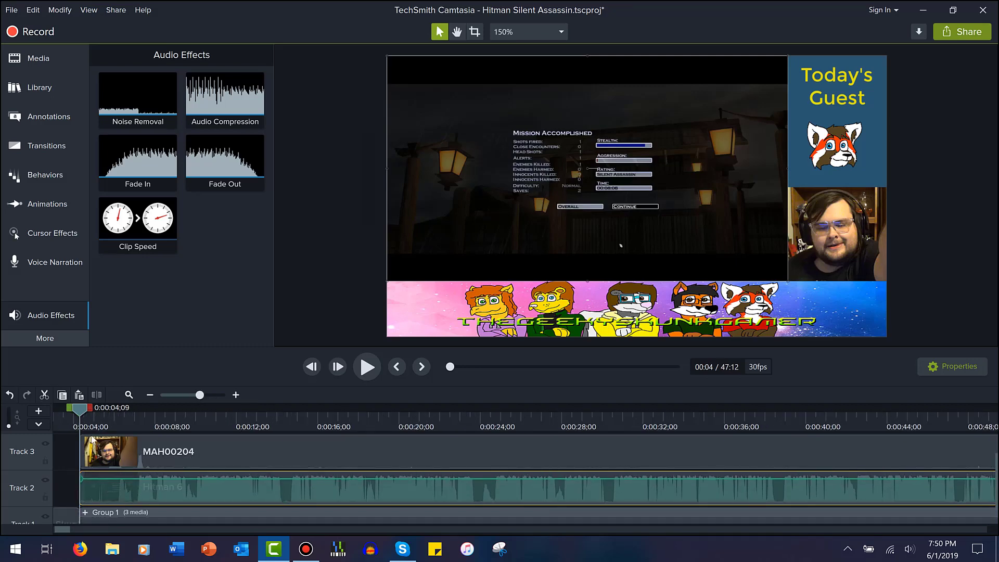
- Split the MAH00204 clip at 0:00:05;25 and delete the part before the split
{"action": "left_click", "coordinate": [207, 395]}
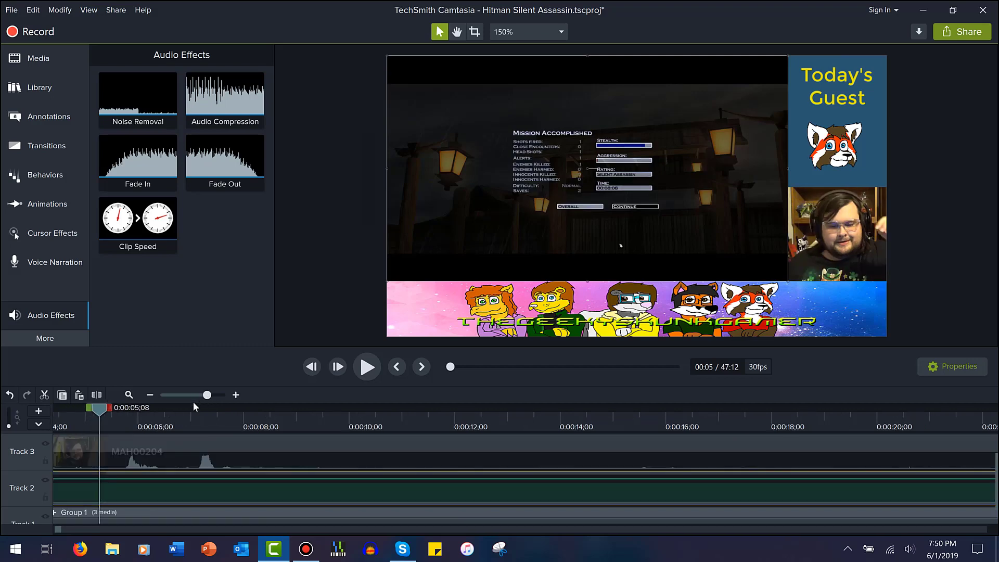
{"action": "left_click", "coordinate": [189, 395]}
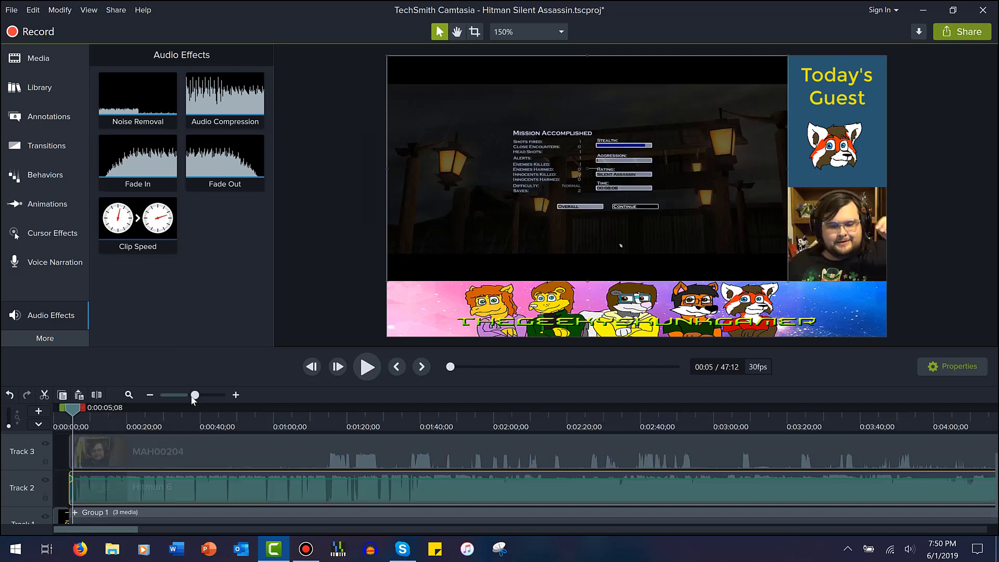
{"action": "left_click", "coordinate": [79, 426]}
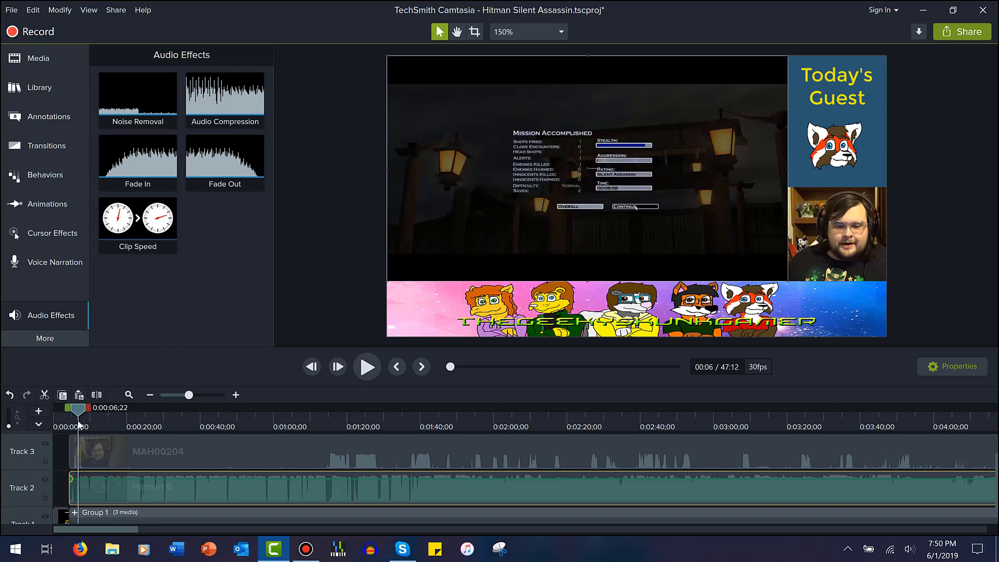
{"action": "left_click", "coordinate": [209, 394]}
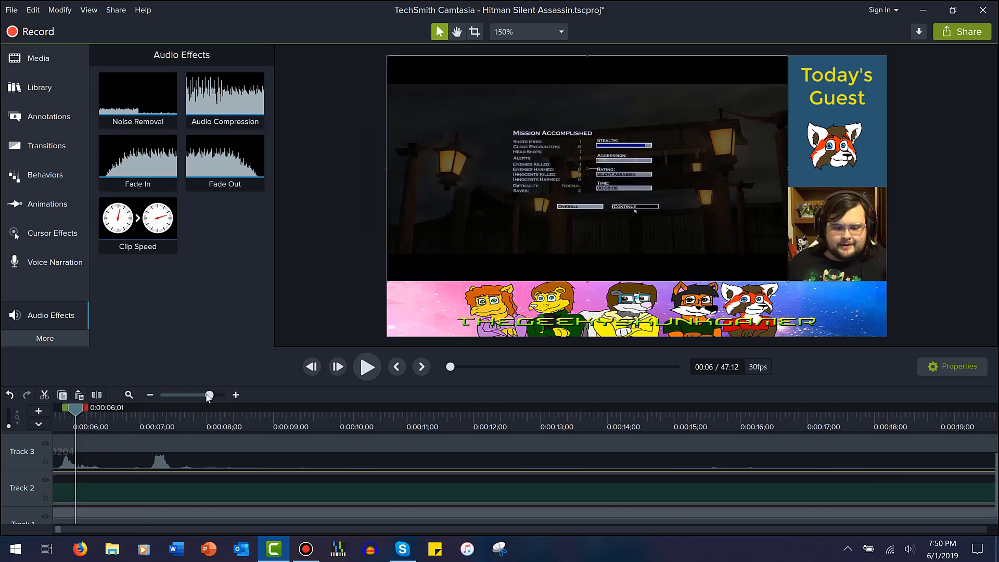
{"action": "left_click_drag", "start_coordinate": [208, 395], "coordinate": [199, 395]}
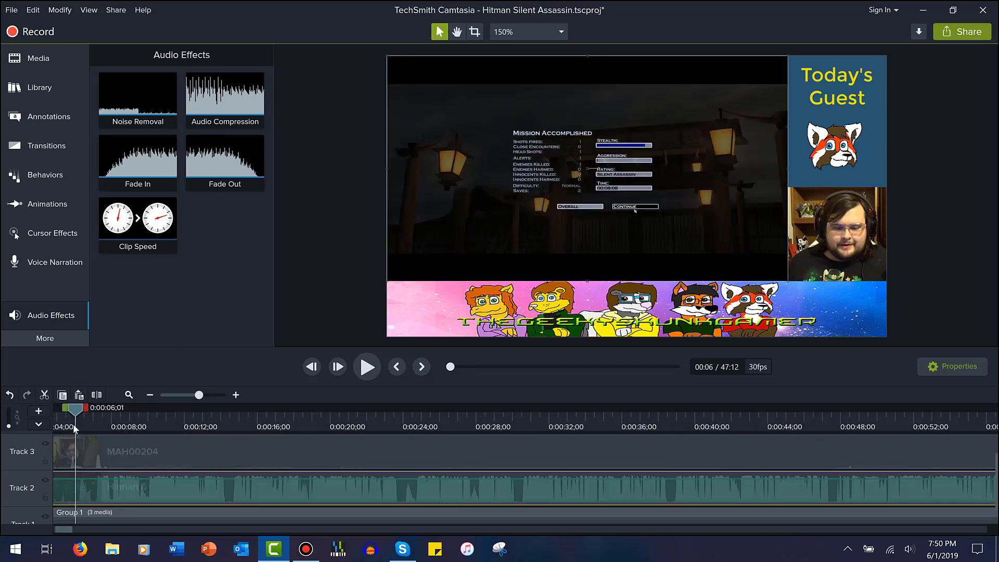
{"action": "key", "text": "space"}
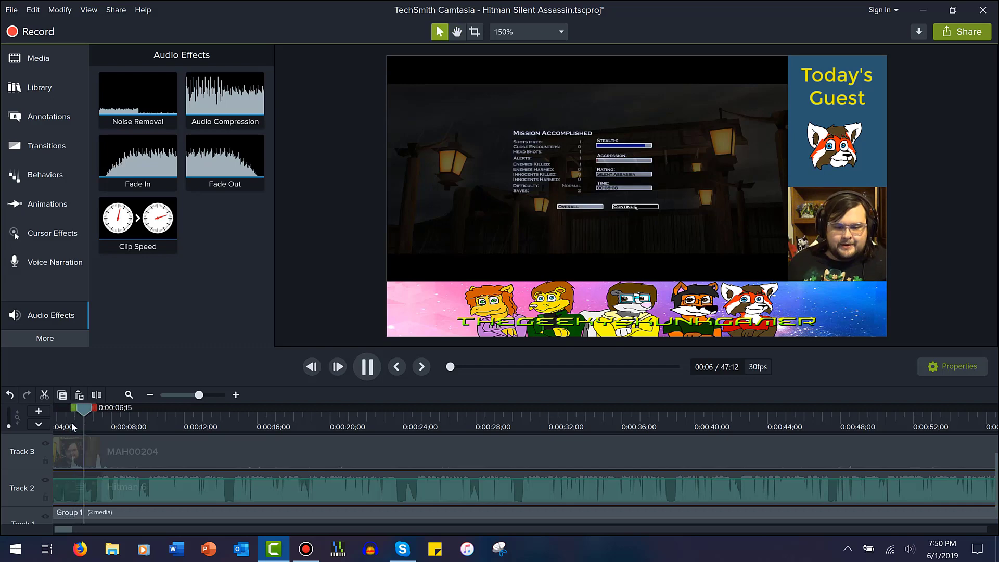
{"action": "left_click", "coordinate": [72, 428]}
{"action": "left_click", "coordinate": [87, 446]}
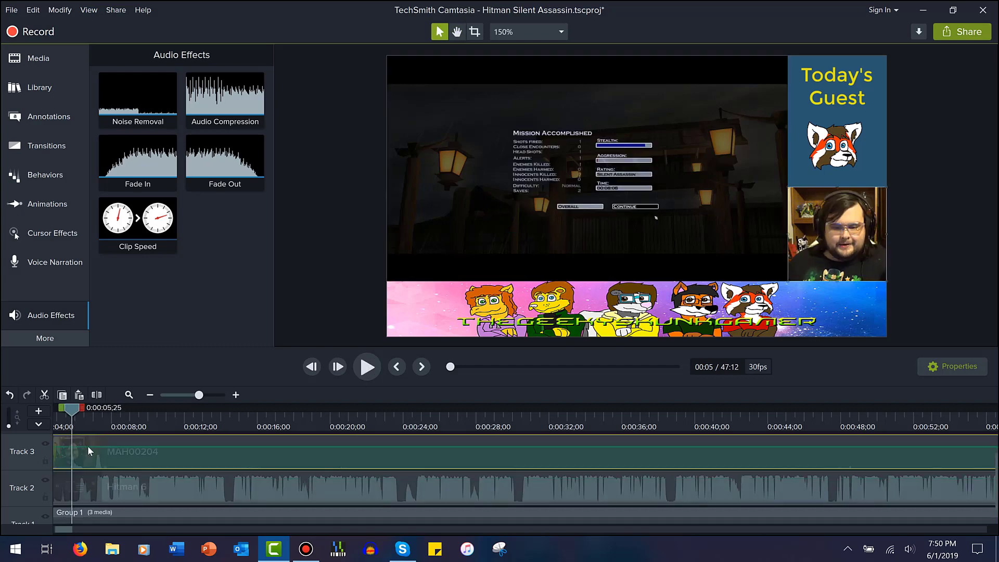
{"action": "key", "text": "s"}
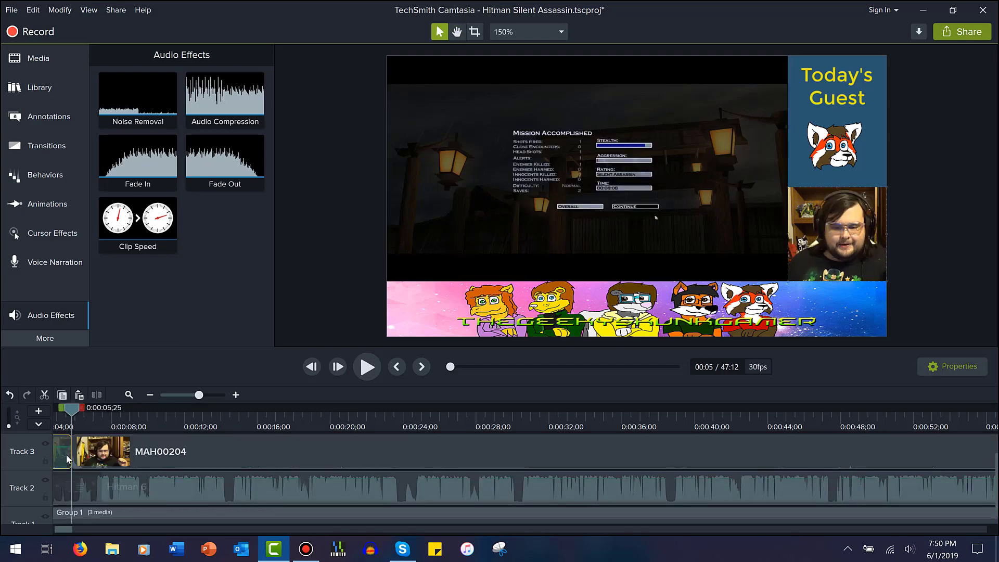
{"action": "scroll", "coordinate": [66, 454], "scroll_direction": "up", "scroll_amount": 2}
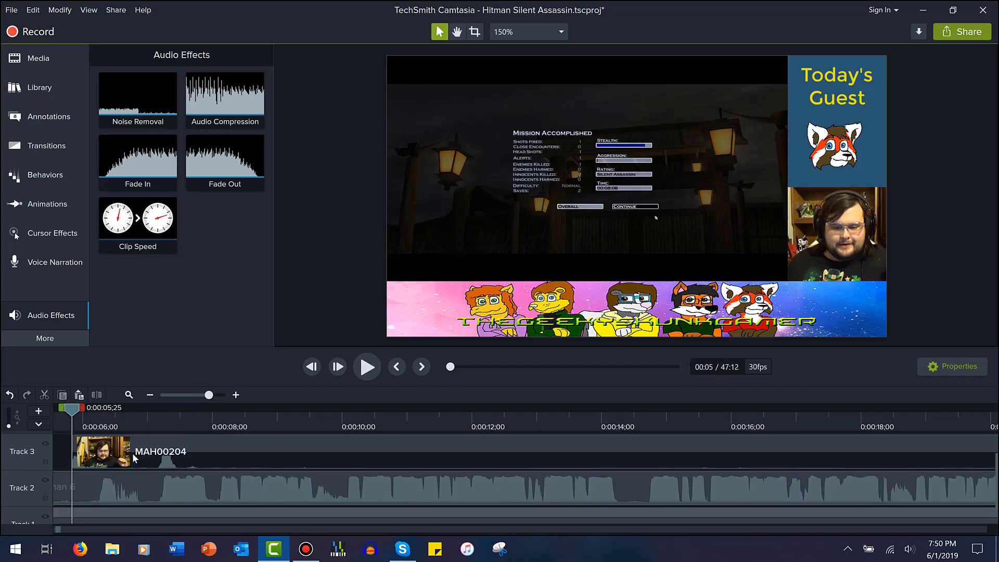
- Shift the remaining MAH00204 clip slightly later on Track 3 and play it with Hitman 6 to check their sync
{"action": "left_click_drag", "start_coordinate": [123, 455], "coordinate": [140, 460]}
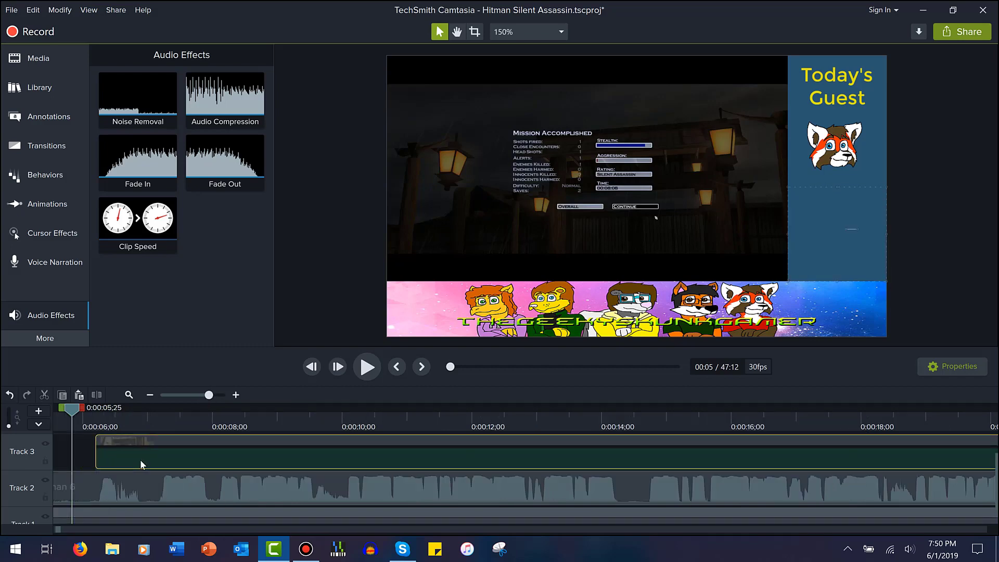
{"action": "key", "text": "space"}
{"action": "key", "text": "space"}
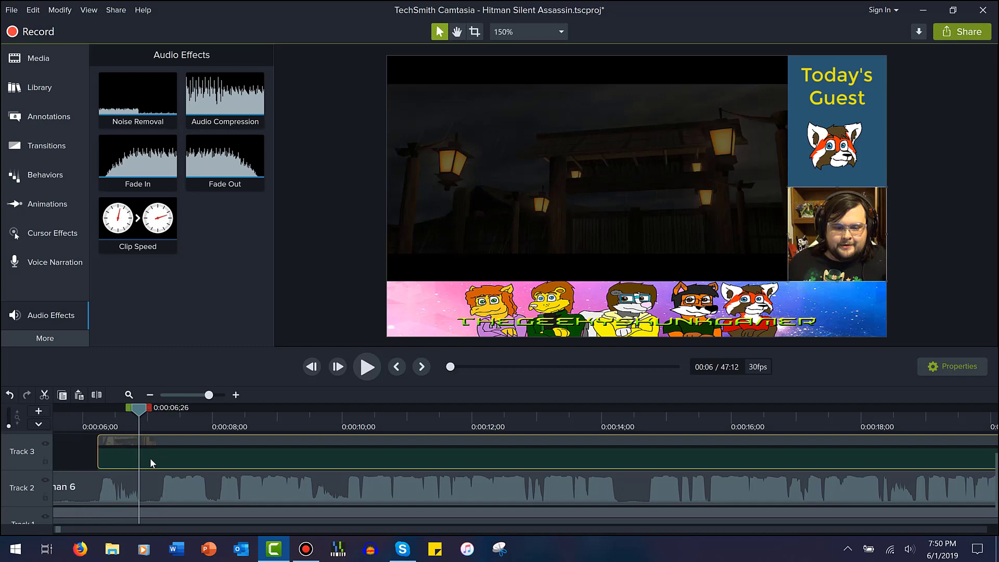
{"action": "key", "text": "space"}
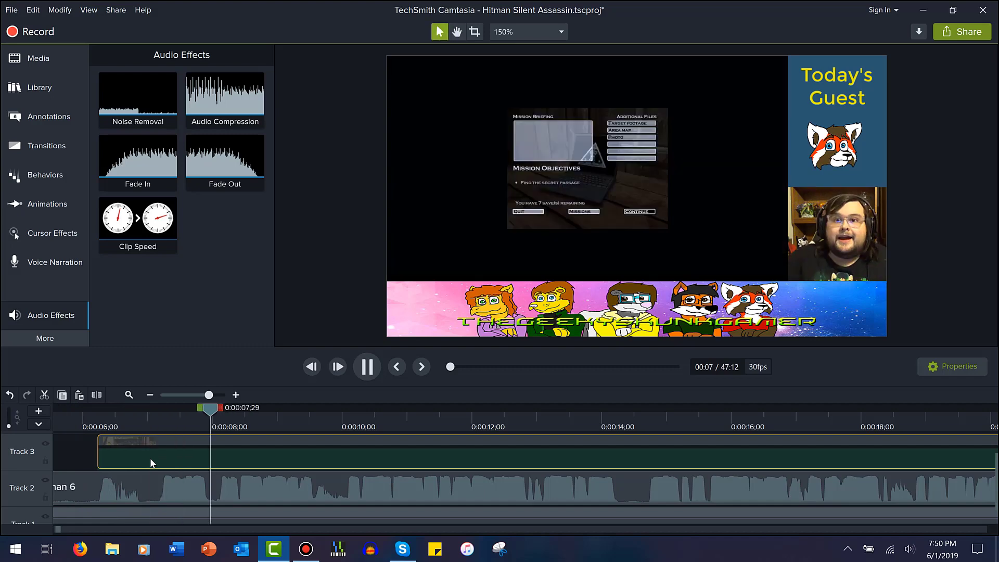
{"action": "key", "text": "space"}
{"action": "left_click", "coordinate": [111, 417]}
{"action": "key", "text": "space"}
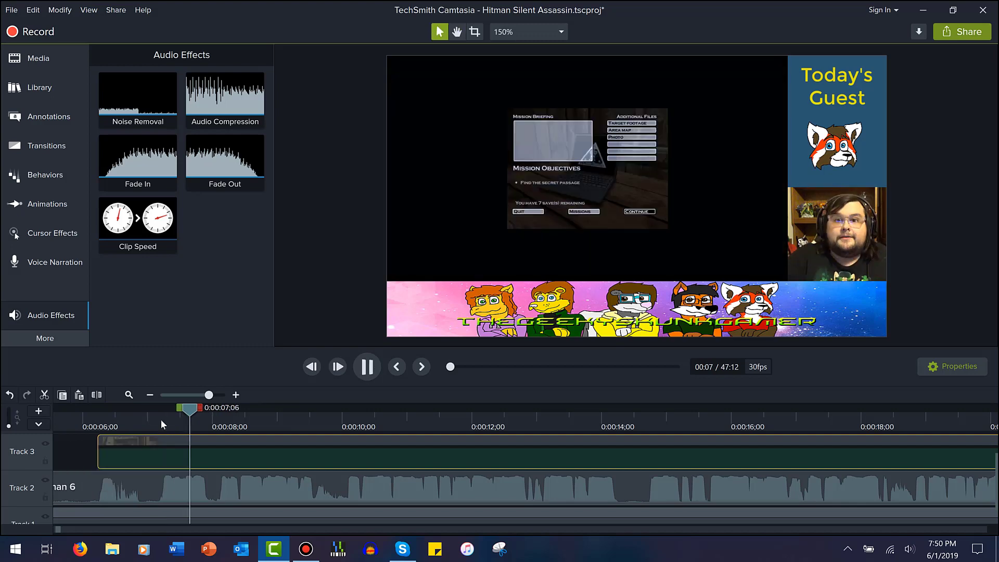
- Split the MAH00204 and Hitman 6 clips at 0:00:07;04 and delete both leading pieces
{"action": "left_click", "coordinate": [158, 419]}
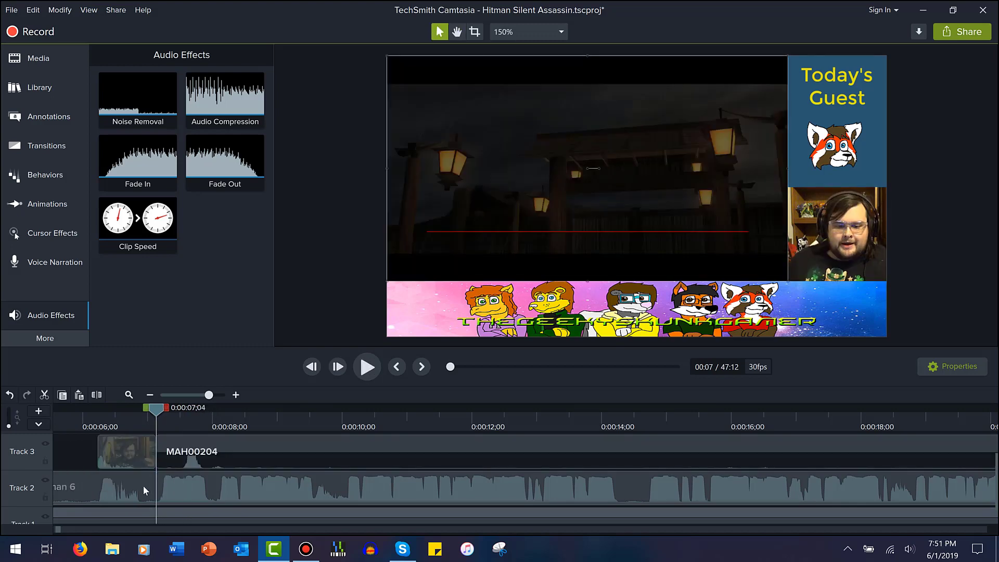
{"action": "left_click", "coordinate": [143, 485]}
{"action": "key", "text": "s"}
{"action": "left_click", "coordinate": [143, 456], "text": "ctrl"}
{"action": "key", "text": "s"}
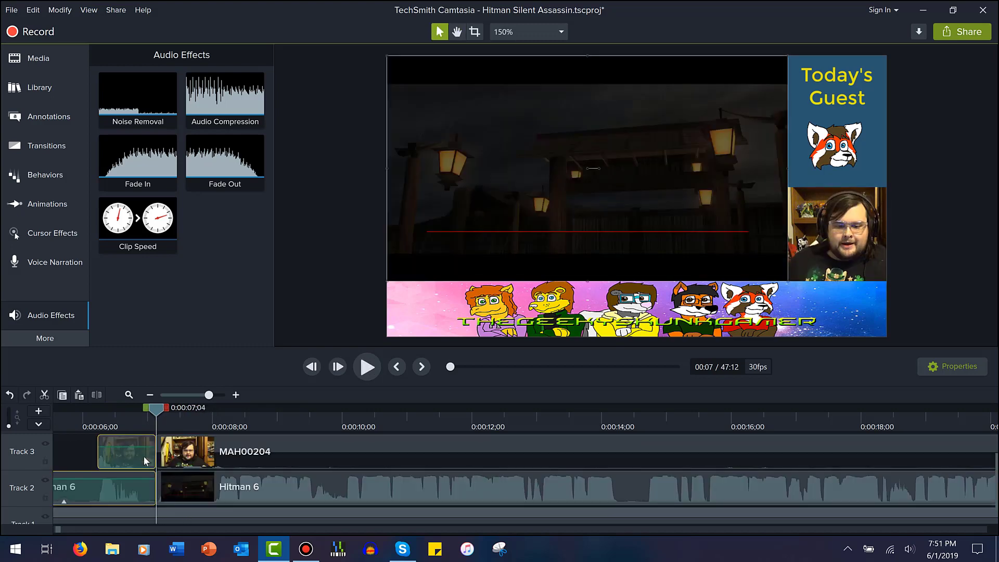
{"action": "key", "text": "Delete"}
- Cut the range from 0:00:04;09 to 0:00:07;04 out of all tracks to close the gap after the intro
{"action": "left_click", "coordinate": [192, 399]}
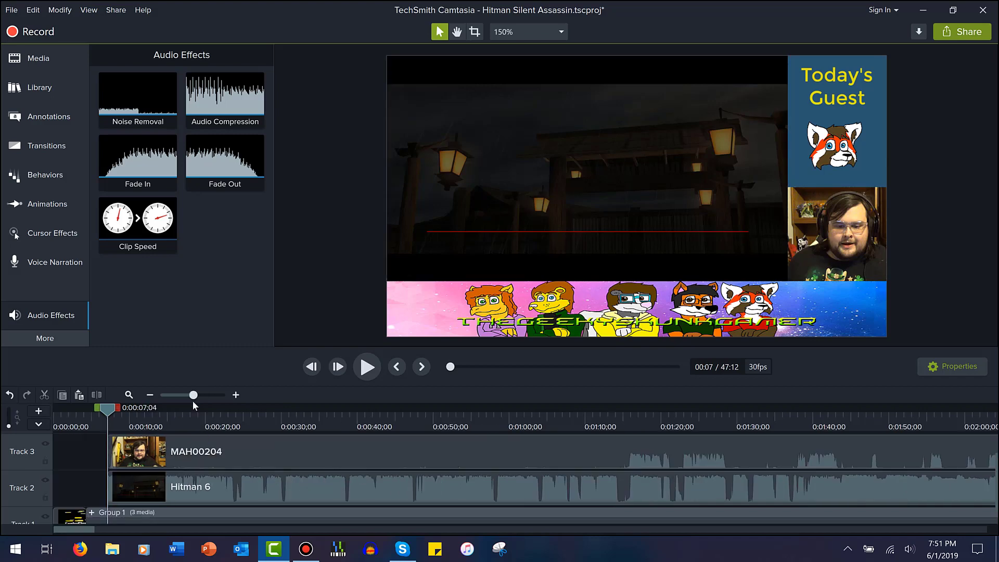
{"action": "left_click_drag", "start_coordinate": [101, 415], "coordinate": [80, 419]}
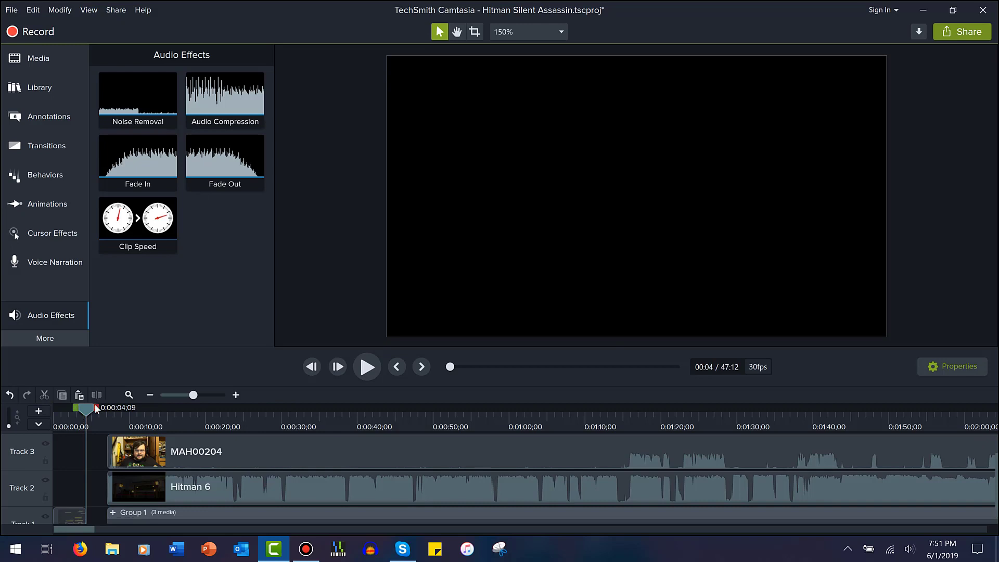
{"action": "left_click_drag", "start_coordinate": [118, 409], "coordinate": [115, 408]}
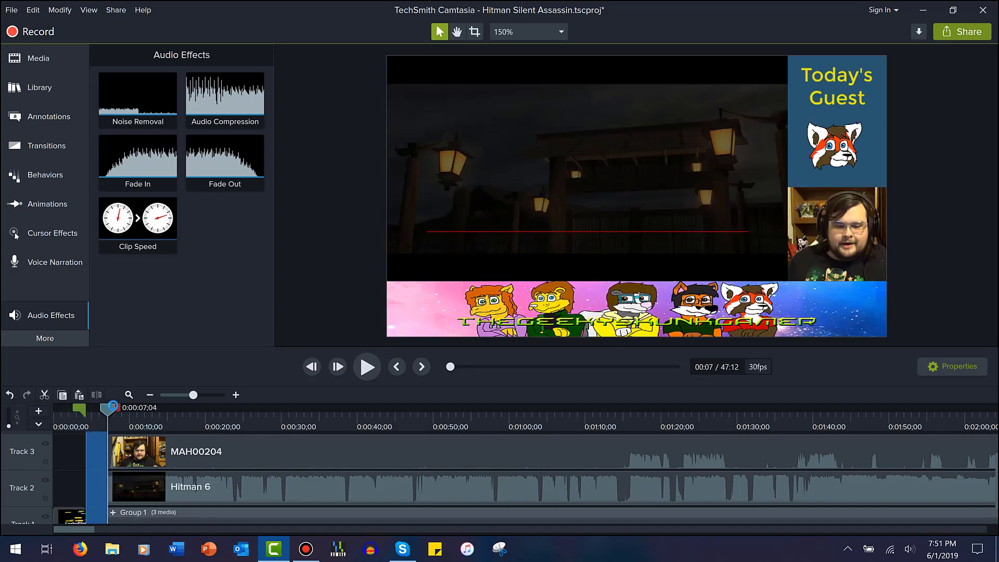
{"action": "key", "text": "ctrl+x"}
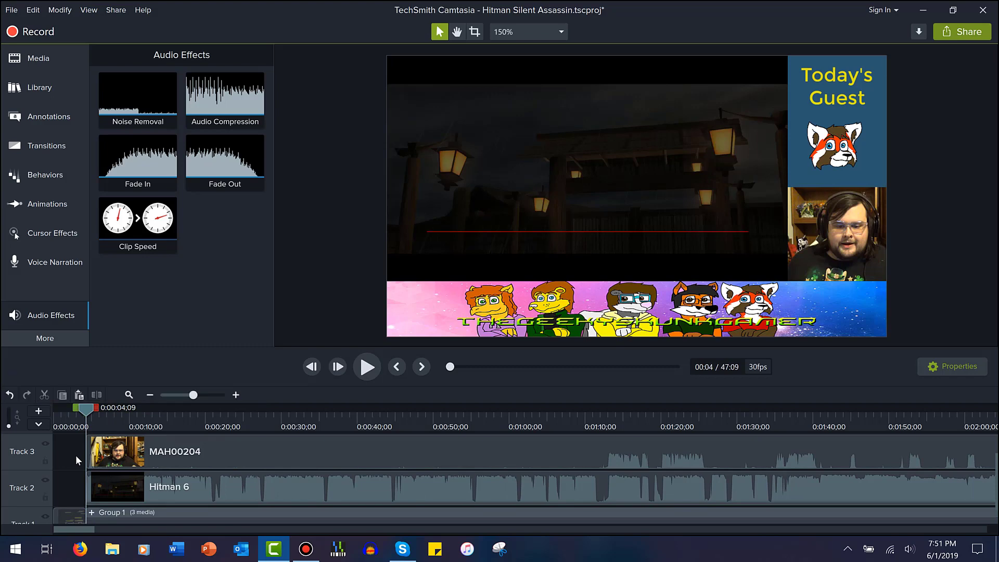
- Play the ending from about 0:46:52 and delete everything after about 0:47:05 from the Track 2 and Track 3 clips
{"action": "left_click_drag", "start_coordinate": [667, 367], "coordinate": [679, 366]}
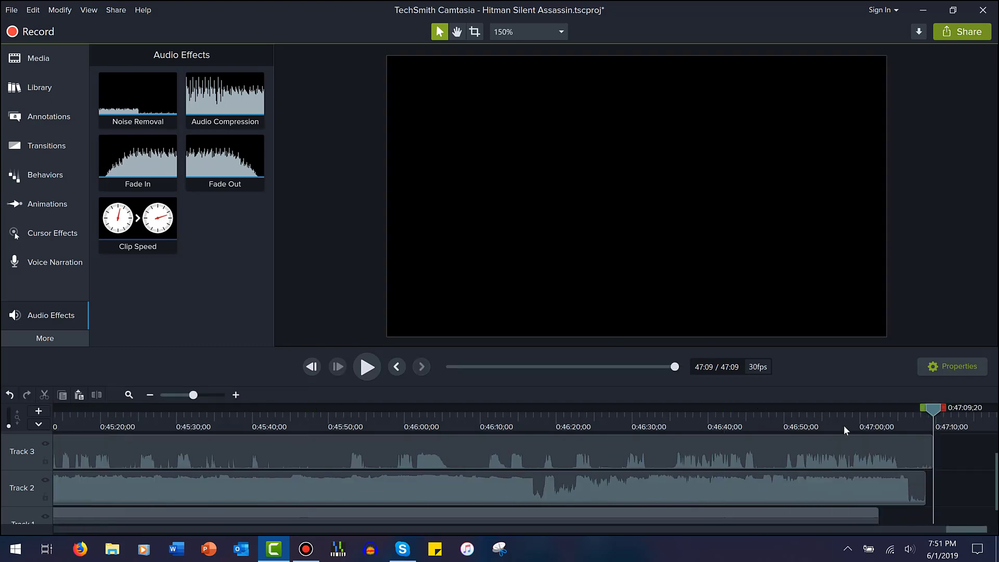
{"action": "left_click", "coordinate": [783, 456]}
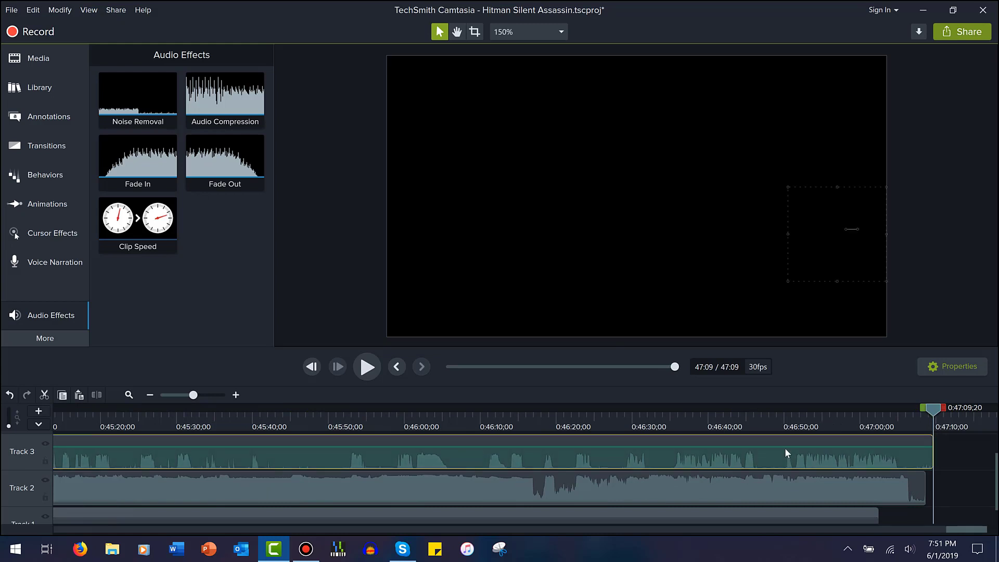
{"action": "left_click_drag", "start_coordinate": [813, 416], "coordinate": [802, 423]}
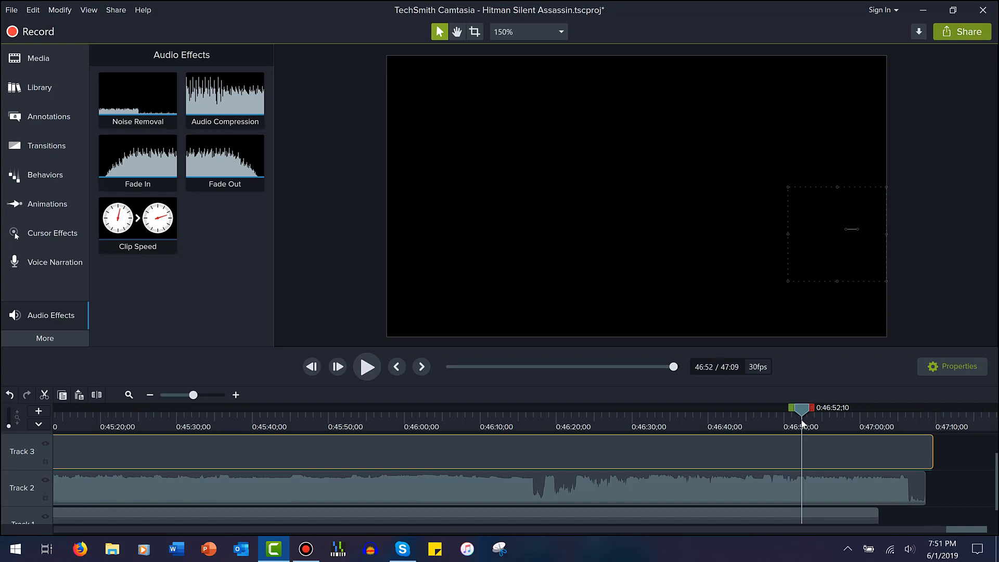
{"action": "key", "text": "space"}
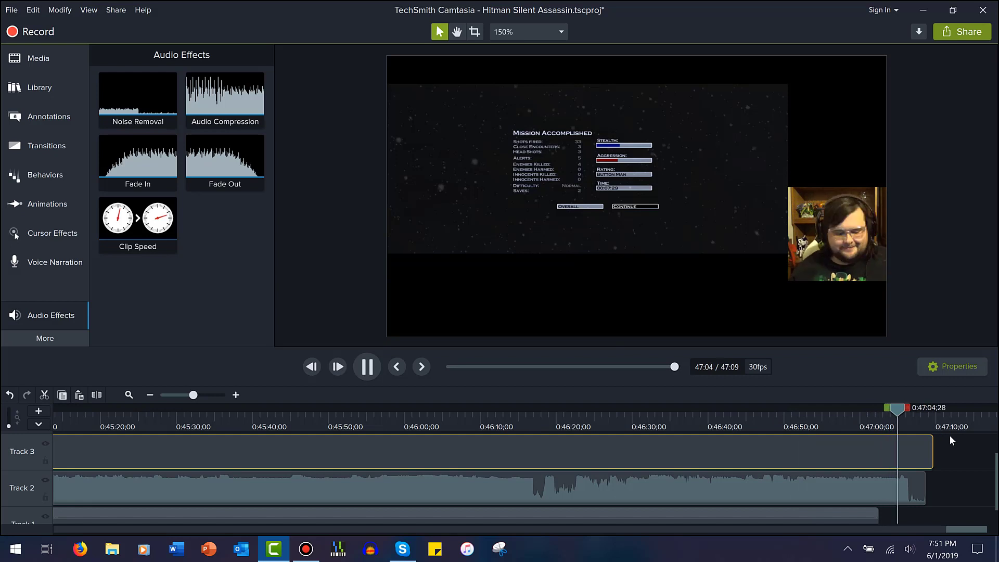
{"action": "key", "text": "space"}
{"action": "left_click_drag", "start_coordinate": [932, 411], "coordinate": [964, 416]}
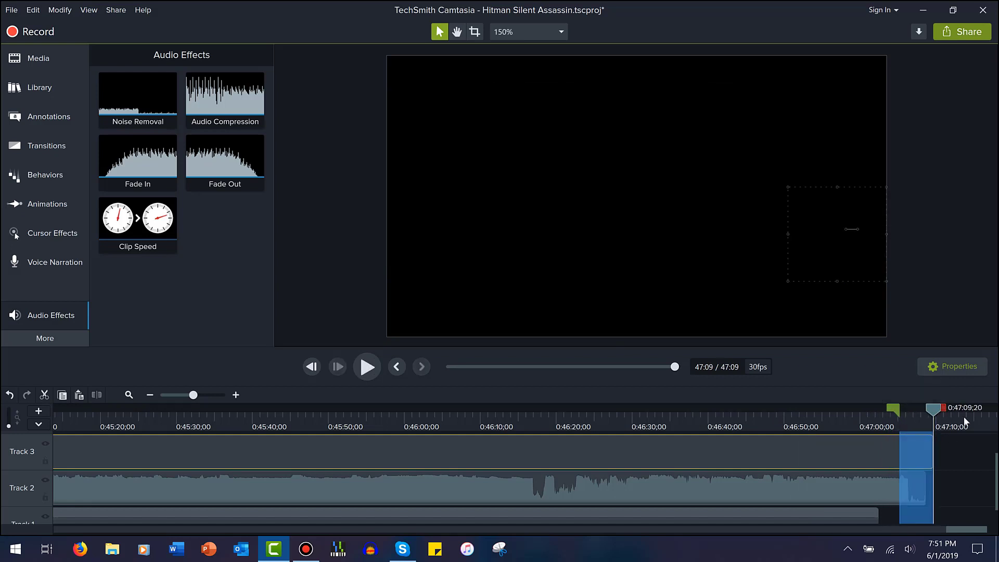
{"action": "key", "text": "Delete"}
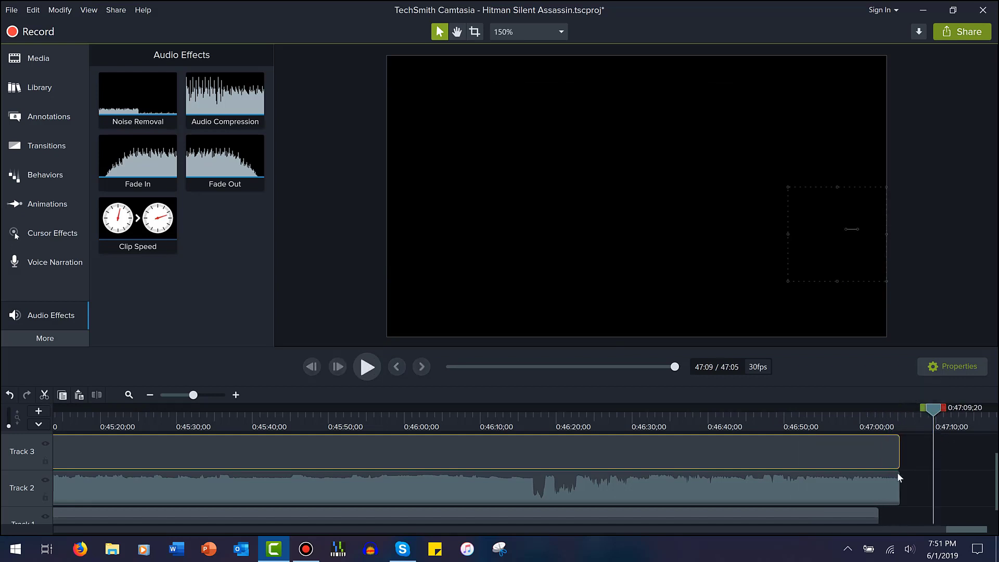
{"action": "left_click_drag", "start_coordinate": [899, 473], "coordinate": [875, 455]}
{"action": "key", "text": "ctrl+z"}
{"action": "key", "text": "ctrl+z"}
- Extend Group 1 on Track 1 to end level with the clips on Tracks 2 and 3
{"action": "scroll", "coordinate": [910, 480], "scroll_direction": "down", "scroll_amount": 1}
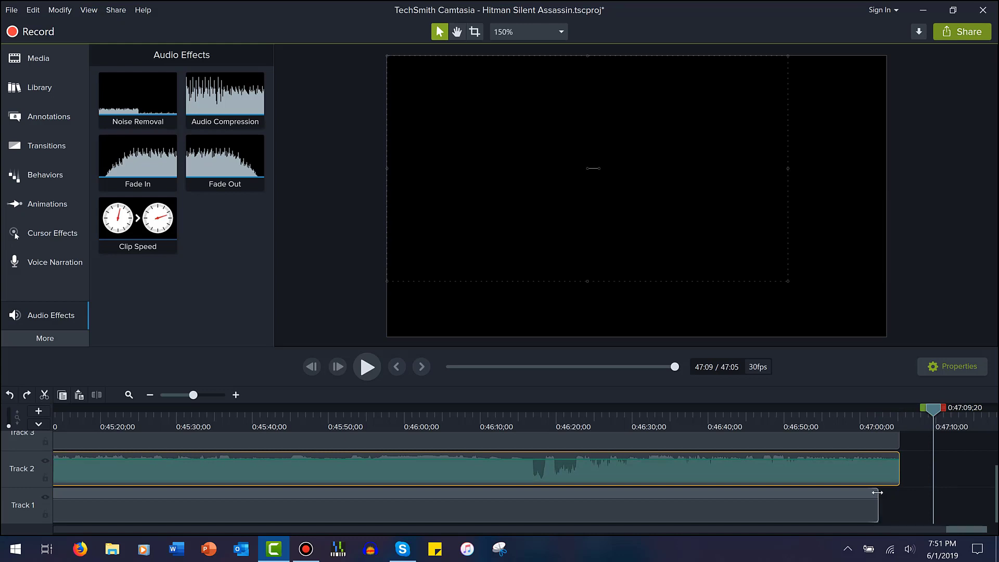
{"action": "left_click_drag", "start_coordinate": [880, 493], "coordinate": [899, 492]}
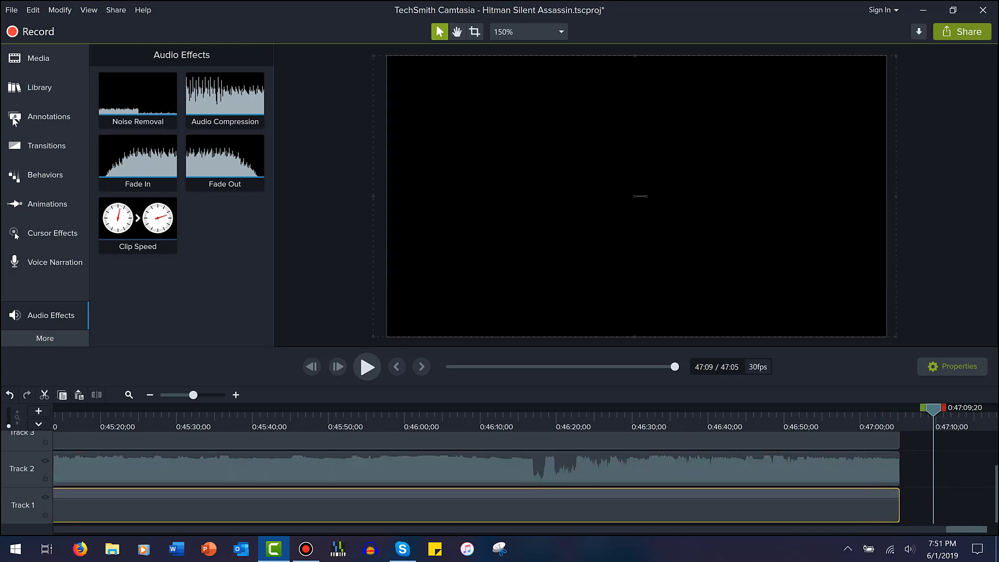
- Add Endscren 2.png from the project media to Track 1 directly after Group 1
{"action": "left_click", "coordinate": [31, 62]}
{"action": "scroll", "coordinate": [194, 215], "scroll_direction": "up", "scroll_amount": 2}
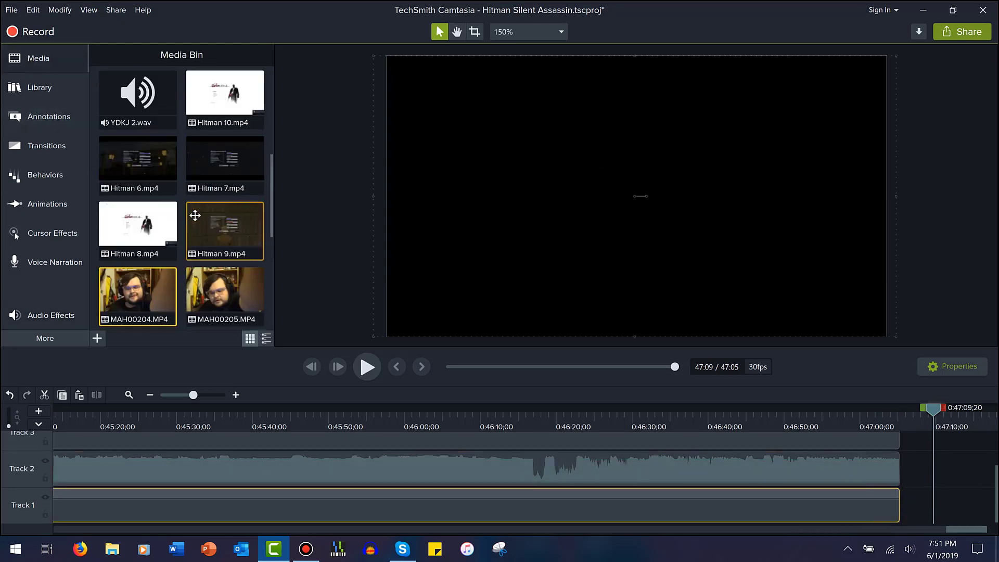
{"action": "scroll", "coordinate": [195, 214], "scroll_direction": "up", "scroll_amount": 5}
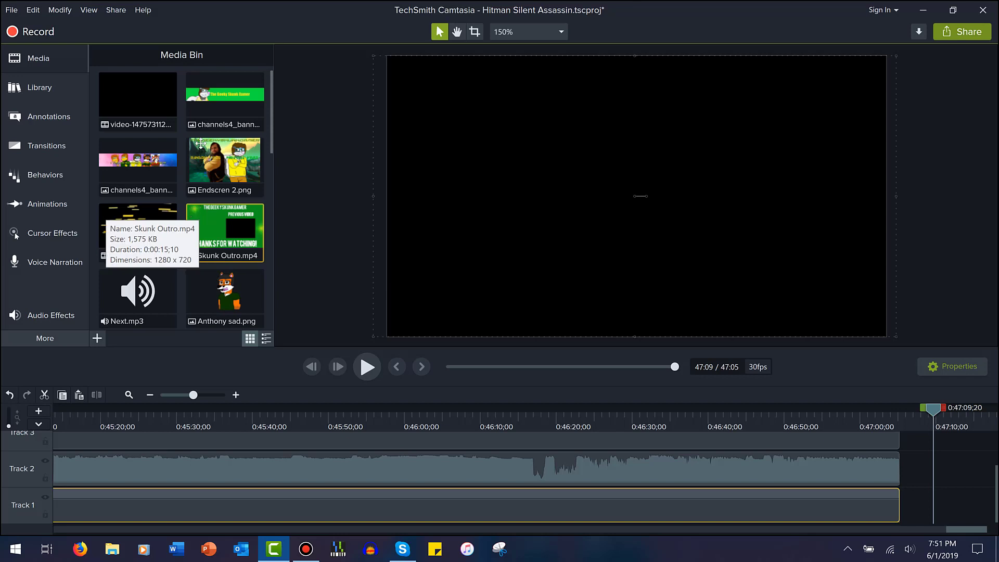
{"action": "left_click_drag", "start_coordinate": [202, 151], "coordinate": [903, 516]}
- Scale and stretch the Endscren 2 image so it fills the entire canvas
{"action": "right_click", "coordinate": [915, 506]}
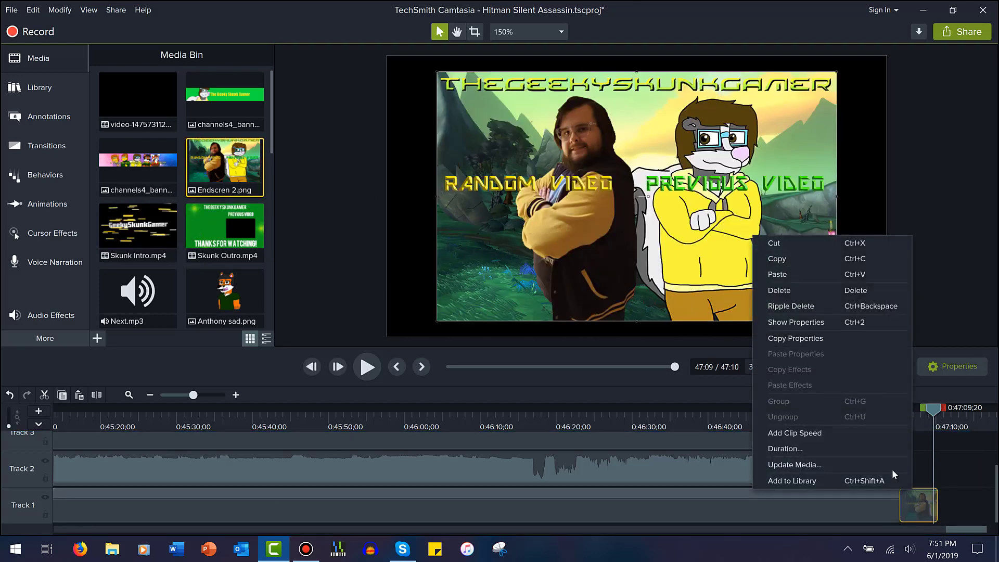
{"action": "right_click", "coordinate": [475, 188]}
{"action": "left_click", "coordinate": [519, 323]}
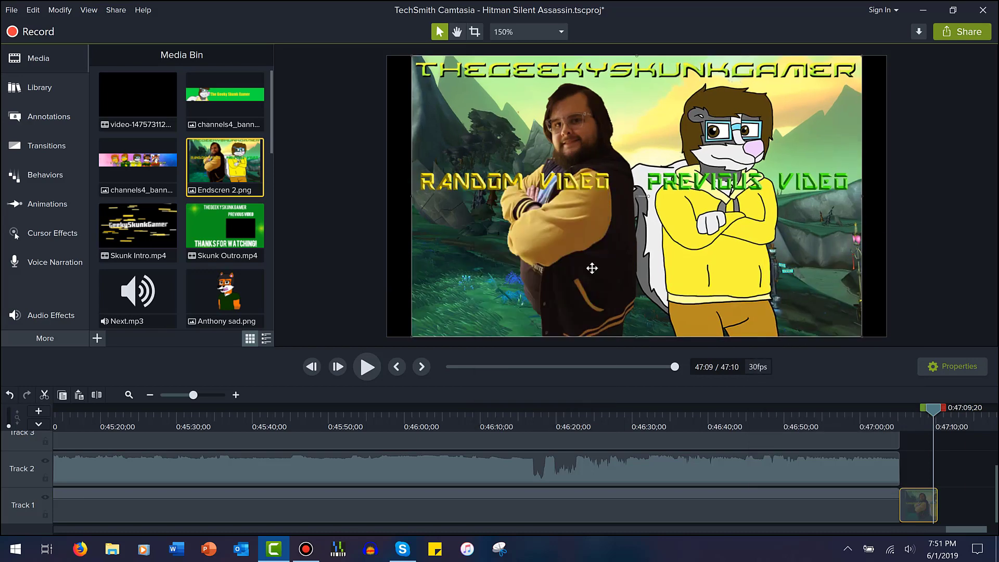
{"action": "left_click_drag", "start_coordinate": [593, 268], "coordinate": [567, 253]}
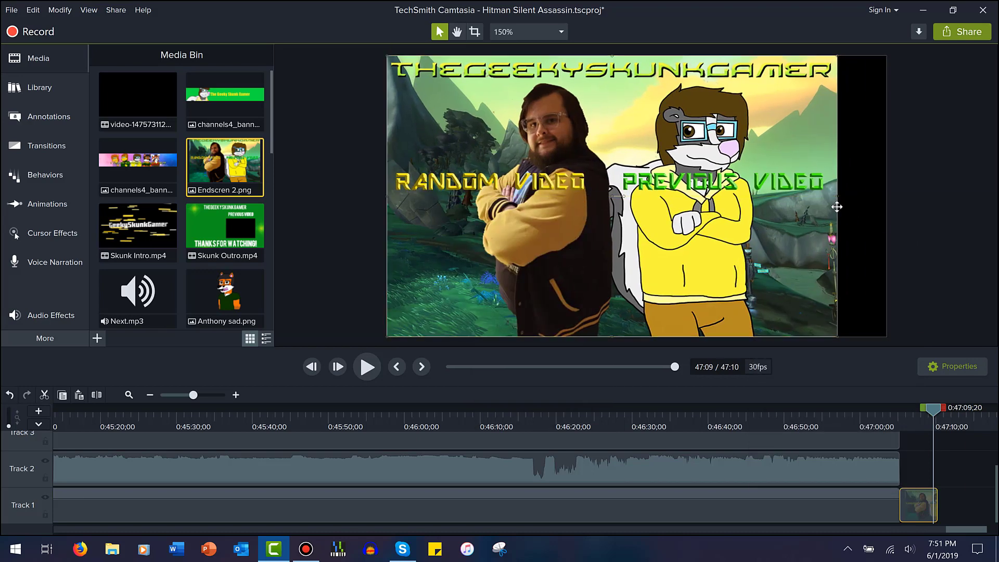
{"action": "left_click_drag", "start_coordinate": [837, 198], "coordinate": [886, 202]}
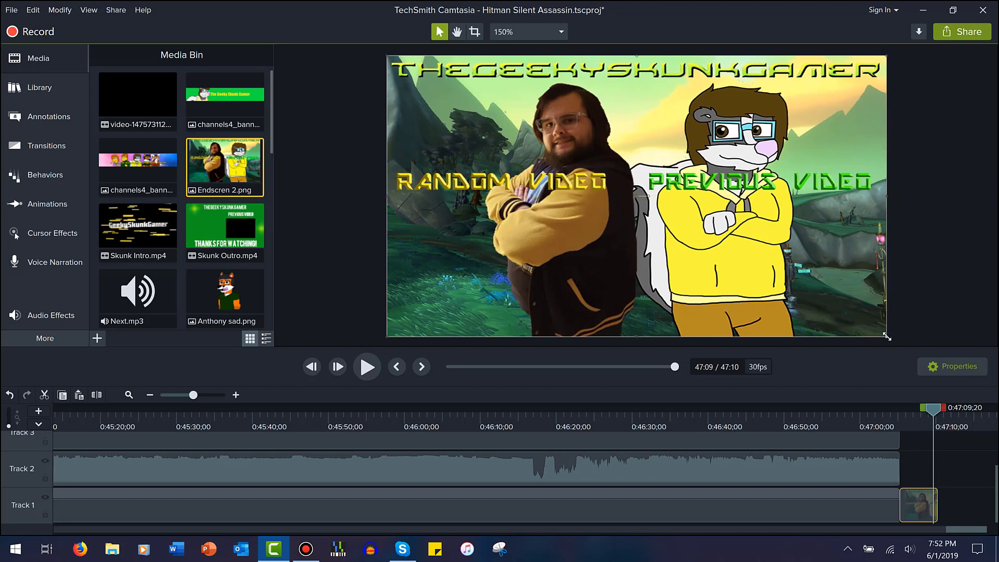
{"action": "left_click_drag", "start_coordinate": [886, 336], "coordinate": [758, 271]}
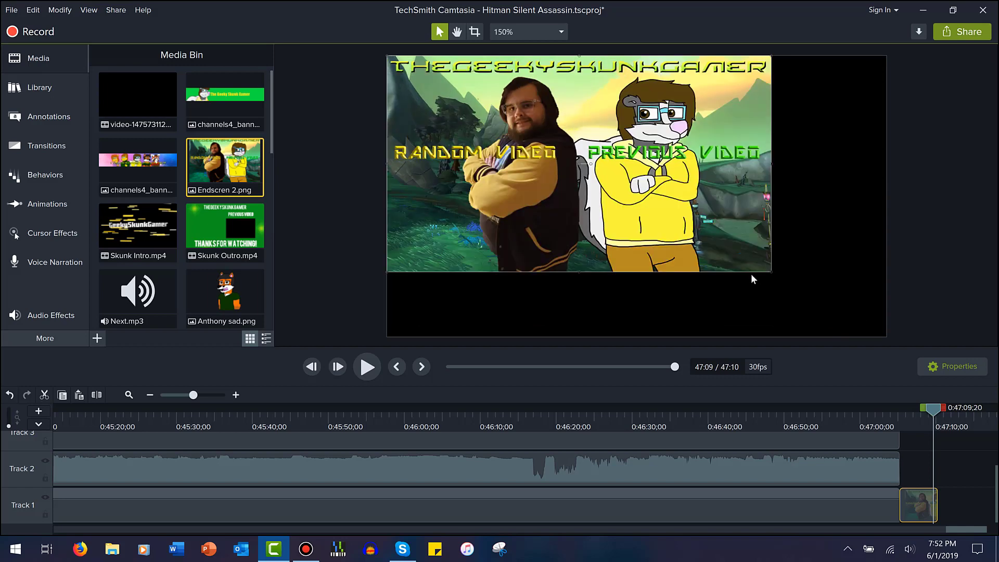
{"action": "key", "text": "ctrl+z"}
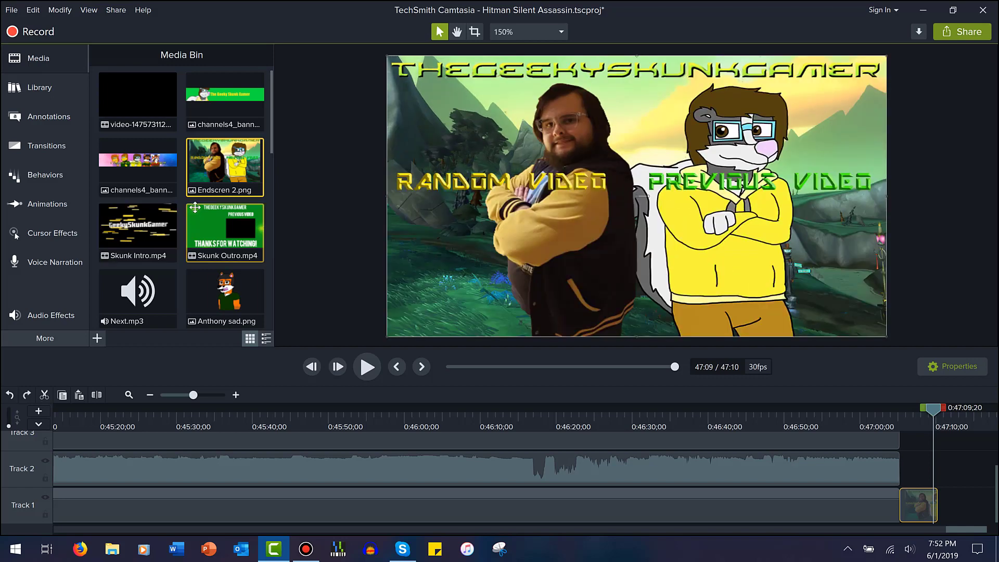
- Add Skunk Outro.mp4 after the gameplay clip, separate its audio and video, and keep only the audio on Track 2
{"action": "left_click_drag", "start_coordinate": [195, 207], "coordinate": [884, 473]}
{"action": "right_click", "coordinate": [916, 471]}
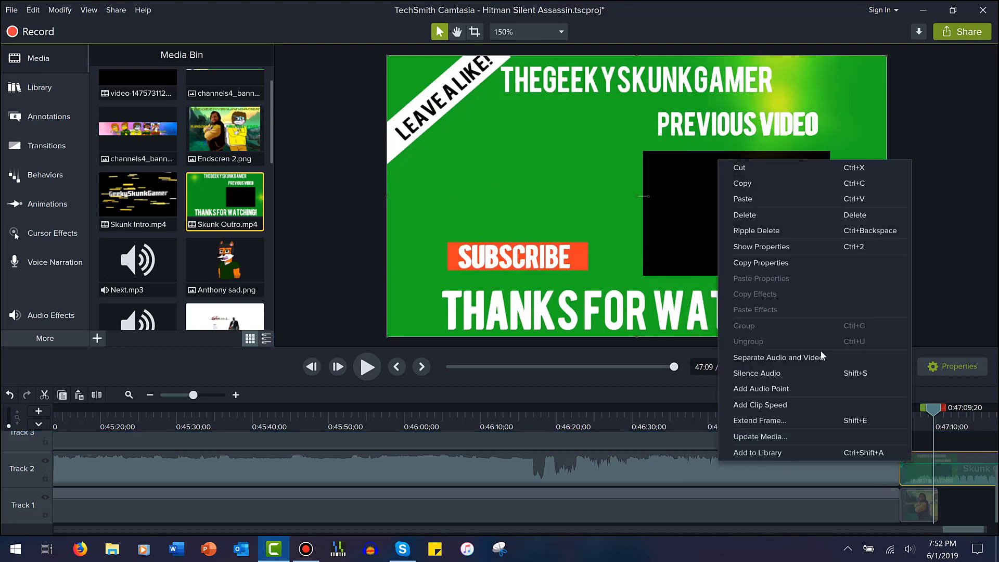
{"action": "left_click", "coordinate": [821, 357]}
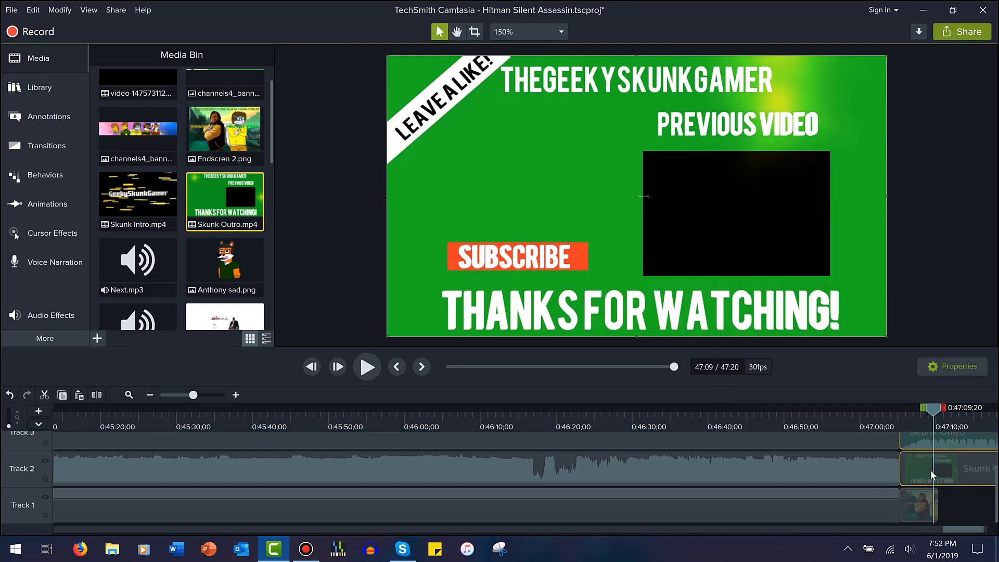
{"action": "key", "text": "Delete"}
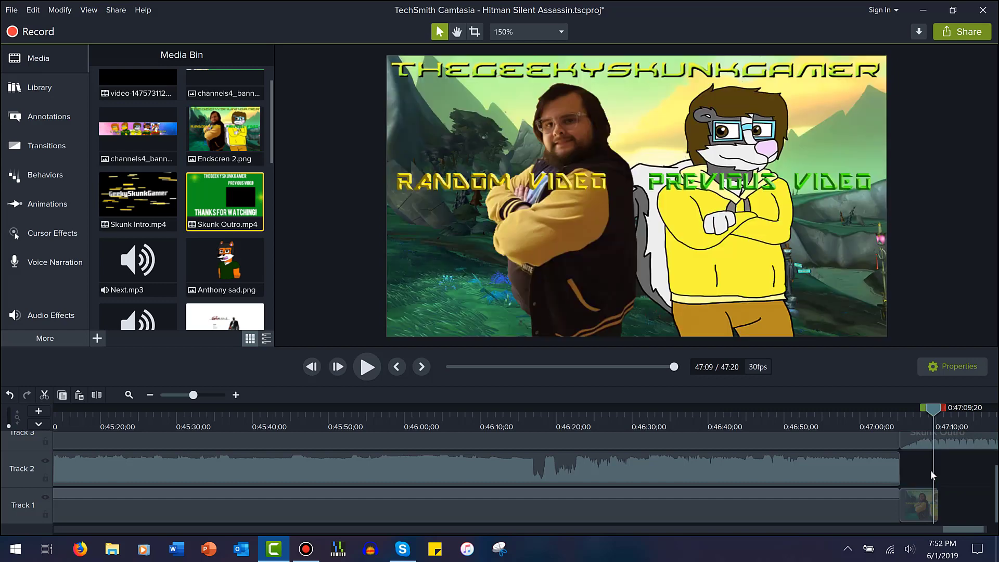
{"action": "left_click_drag", "start_coordinate": [932, 441], "coordinate": [932, 468]}
- Raise the Skunk Outro audio's volume and extend the Endscren 2 image to the end of that audio
{"action": "left_click_drag", "start_coordinate": [964, 529], "coordinate": [980, 515]}
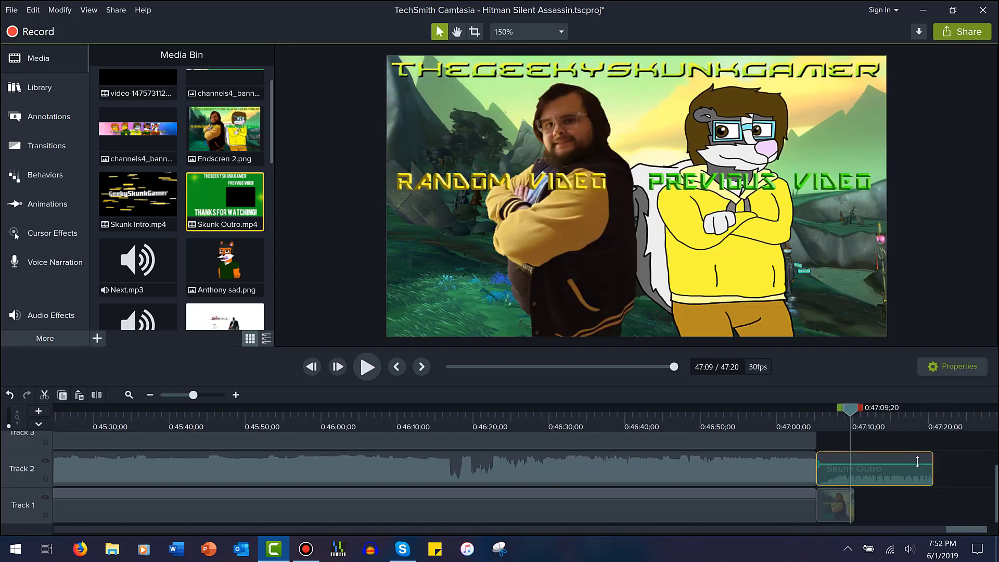
{"action": "left_click_drag", "start_coordinate": [916, 464], "coordinate": [919, 459]}
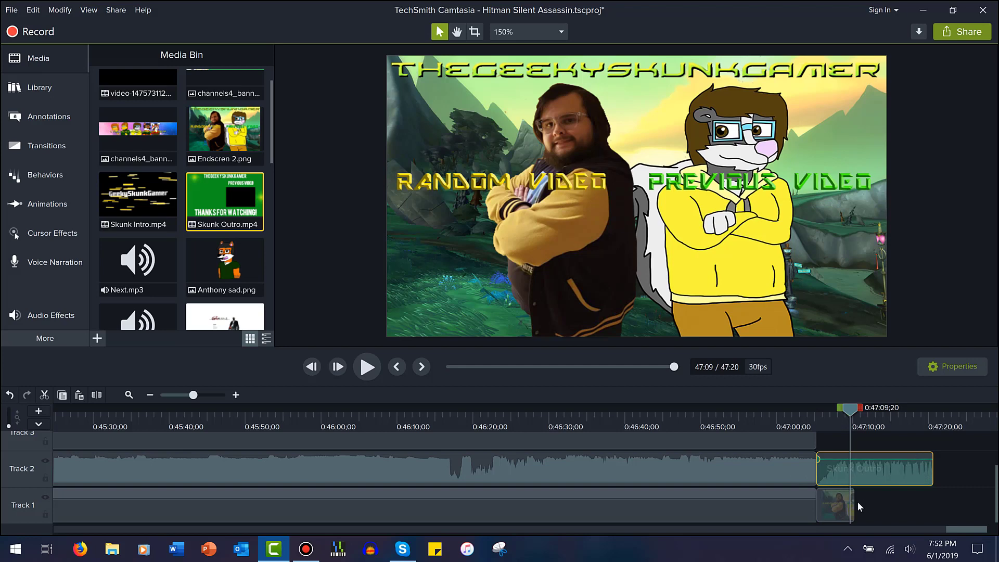
{"action": "left_click_drag", "start_coordinate": [854, 504], "coordinate": [934, 497]}
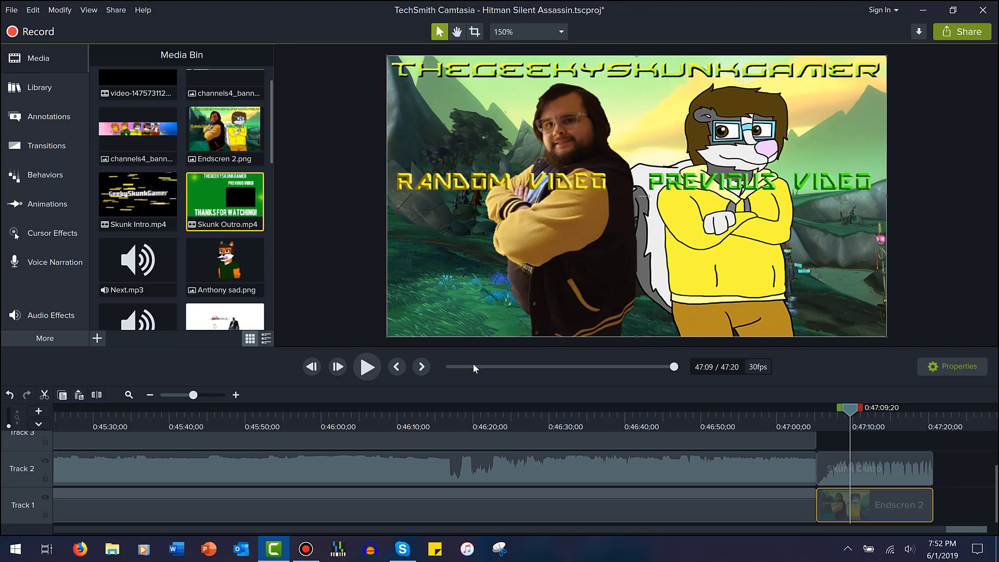
{"action": "left_click_drag", "start_coordinate": [473, 367], "coordinate": [454, 370]}
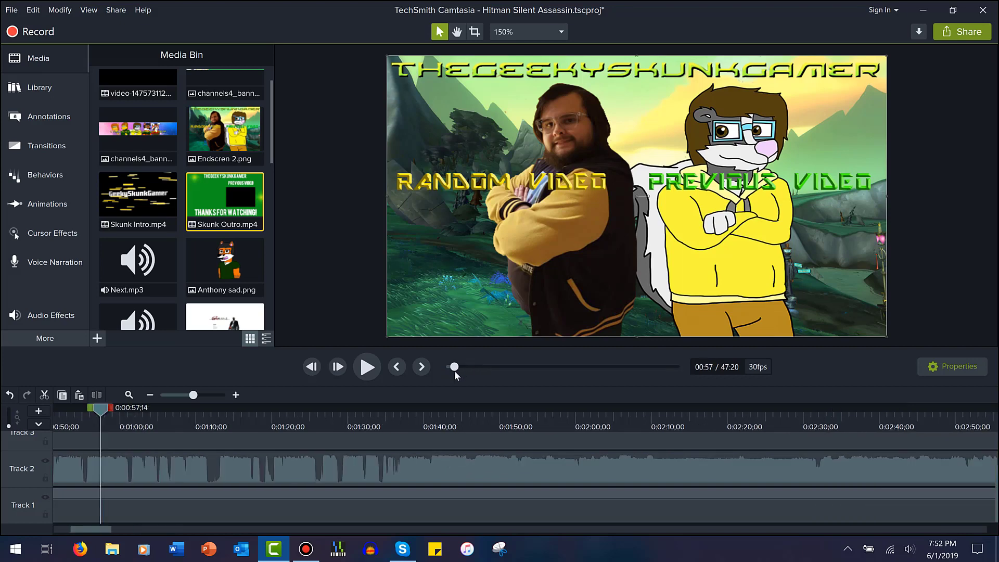
{"action": "left_click", "coordinate": [184, 394]}
{"action": "scroll", "coordinate": [338, 463], "scroll_direction": "up", "scroll_amount": 1}
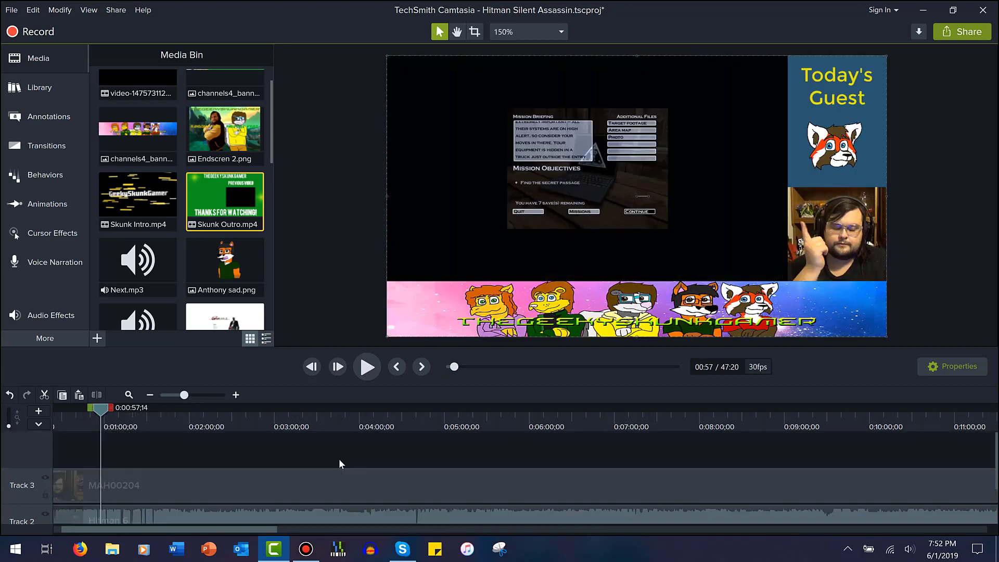
{"action": "scroll", "coordinate": [339, 453], "scroll_direction": "up", "scroll_amount": 1}
{"action": "left_click", "coordinate": [176, 395]}
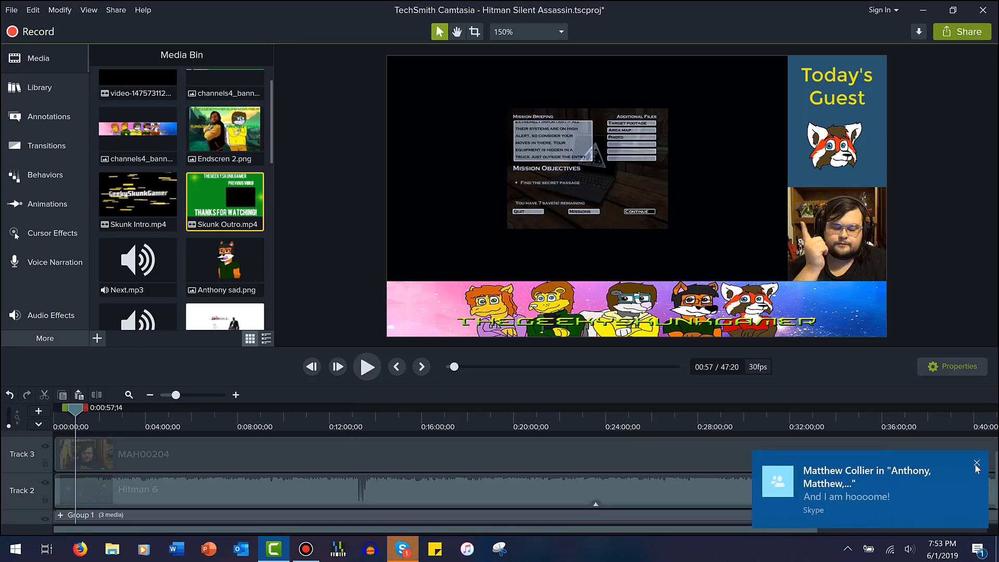
{"action": "left_click", "coordinate": [978, 461]}
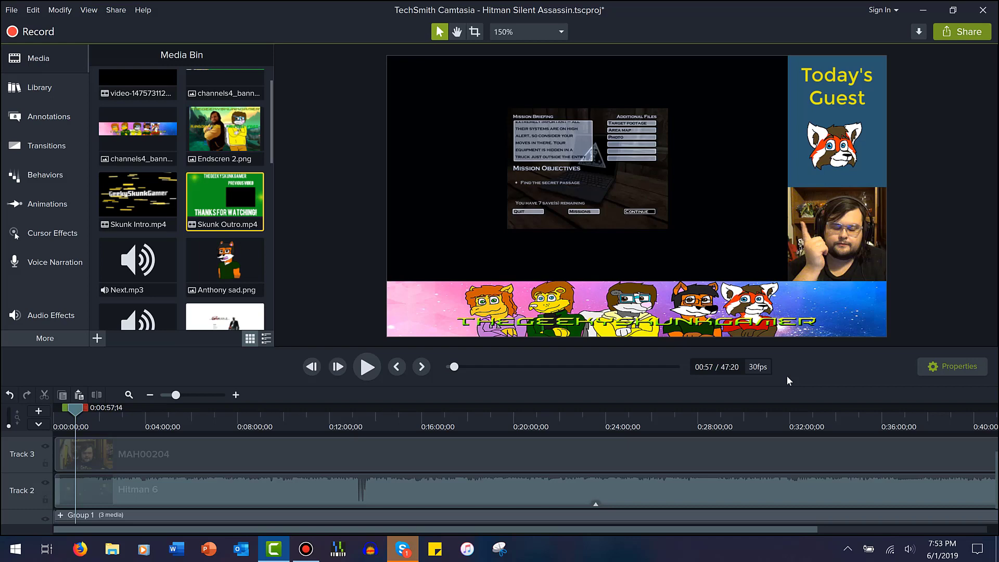
- Save the project and start producing the video as a local file
{"action": "key", "text": "ctrl+s"}
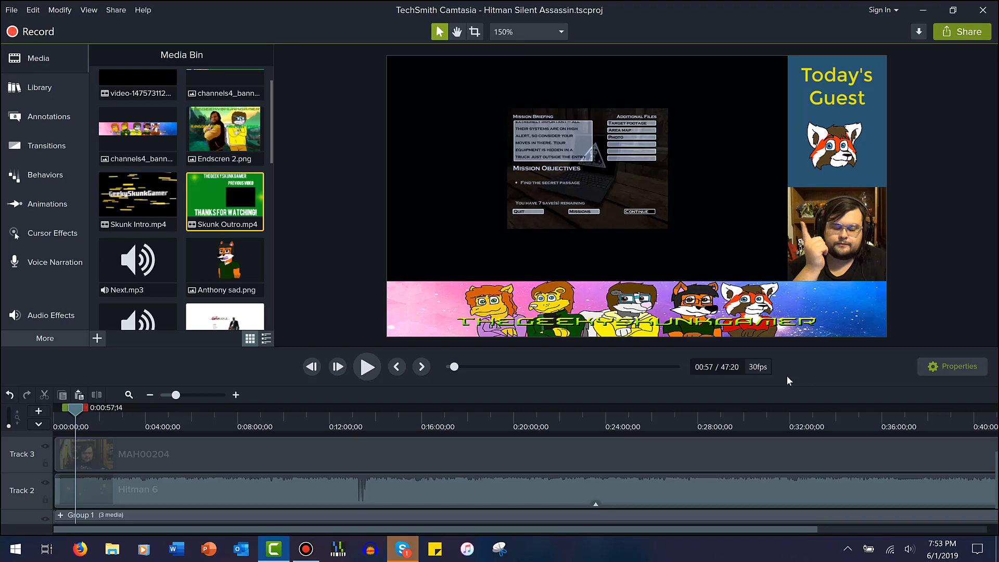
{"action": "left_click", "coordinate": [957, 32]}
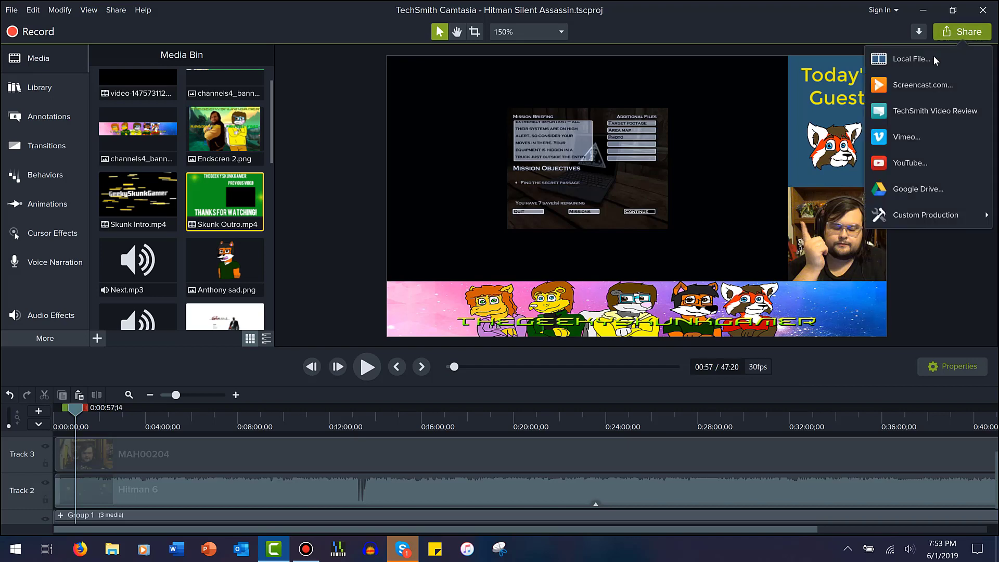
{"action": "left_click", "coordinate": [934, 58]}
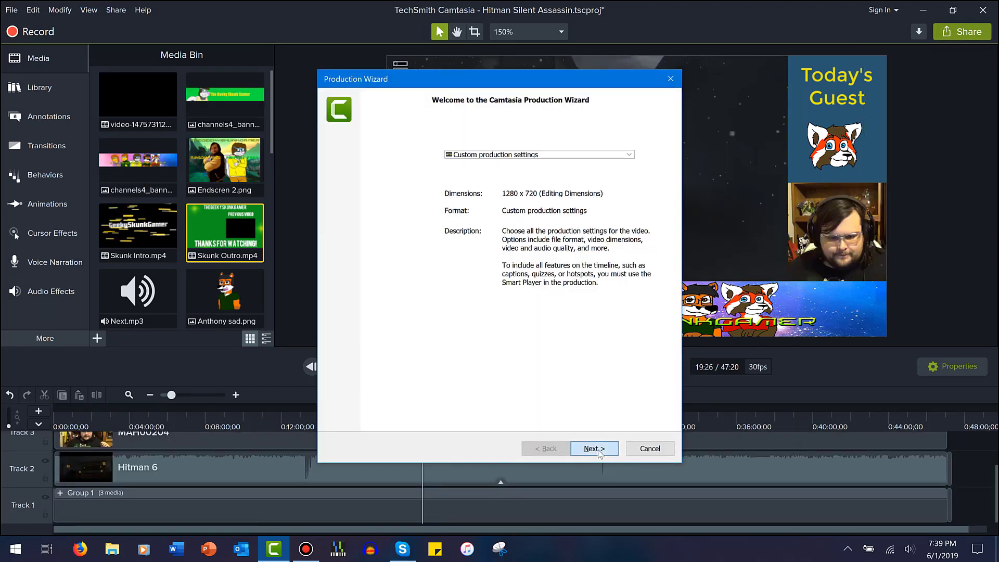
- Proceed with custom production settings and the MP4 - Smart Player (HTML5) format
{"action": "left_click", "coordinate": [594, 448]}
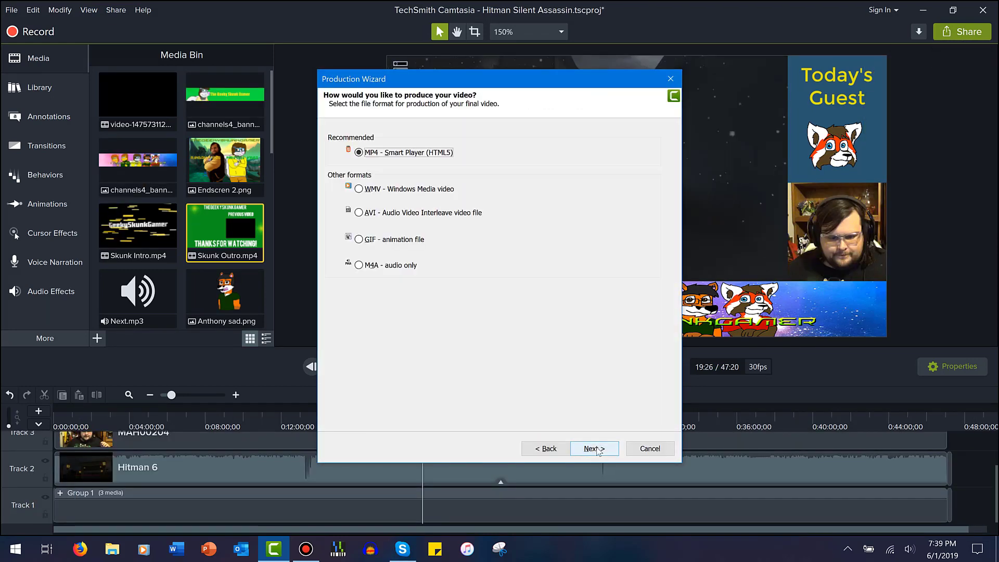
{"action": "left_click", "coordinate": [595, 448]}
{"action": "left_click", "coordinate": [546, 448]}
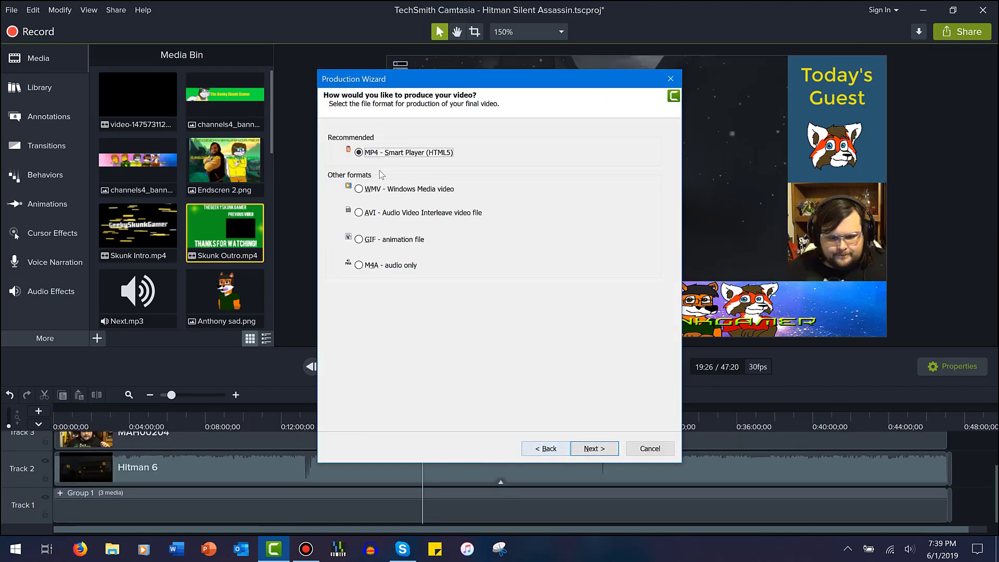
{"action": "left_click", "coordinate": [599, 447]}
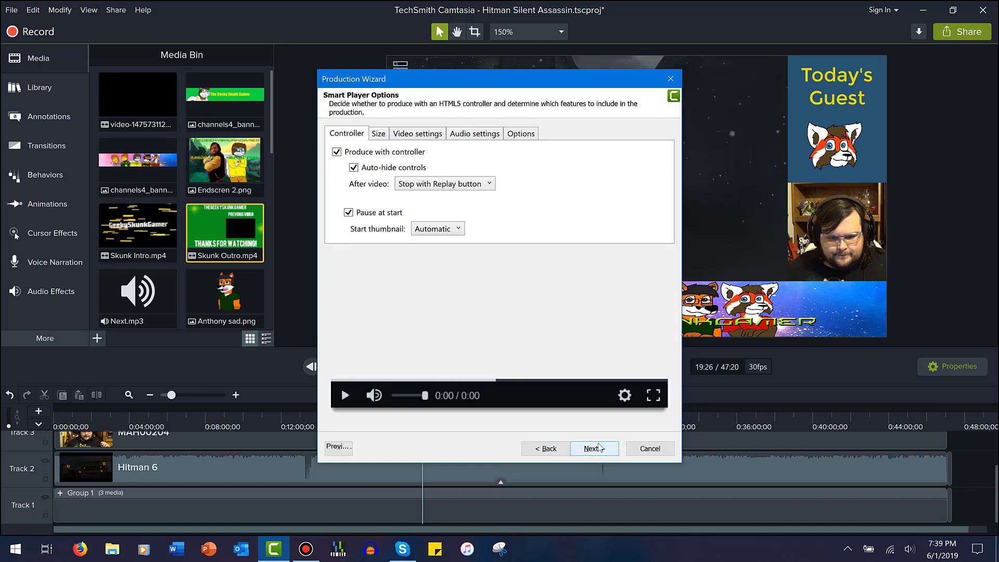
- Set the production's video frame rate to 60
{"action": "left_click", "coordinate": [402, 134]}
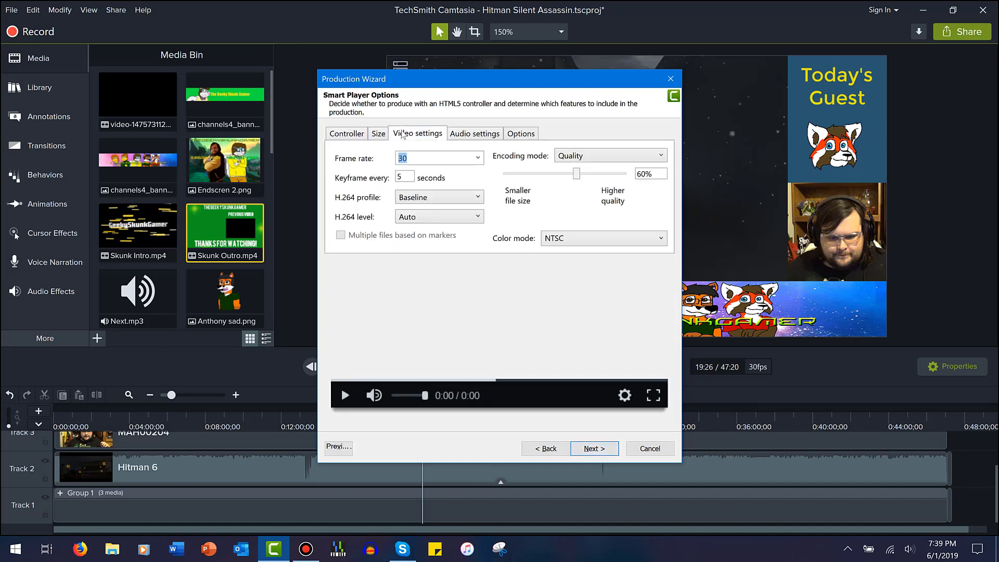
{"action": "left_click", "coordinate": [477, 158]}
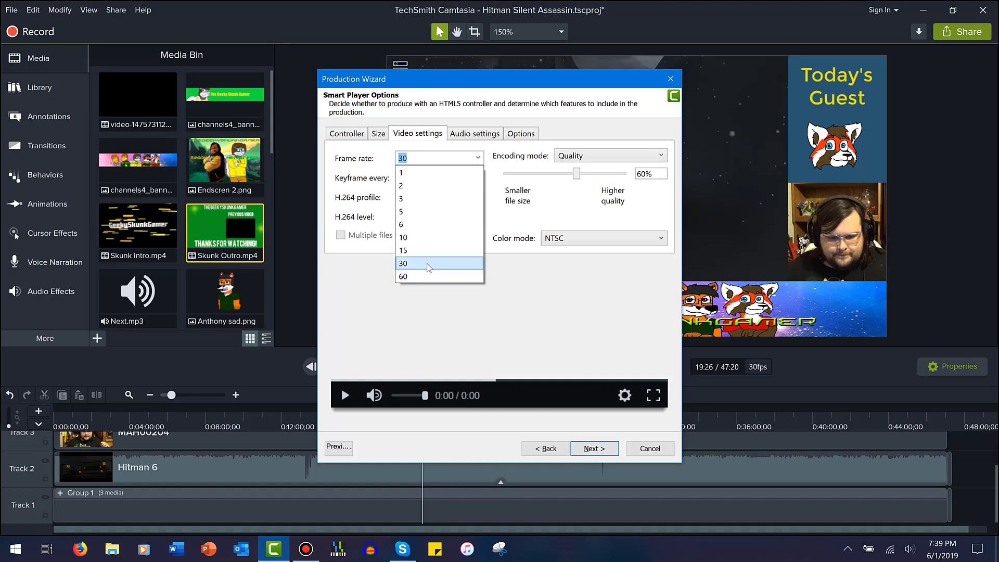
{"action": "left_click", "coordinate": [428, 277]}
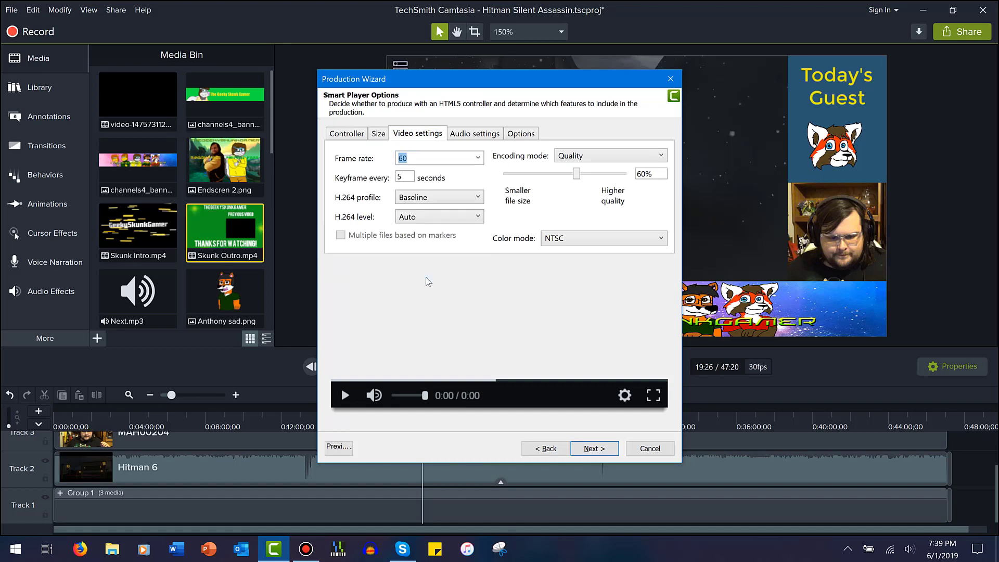
- Review the production's size, audio, options, video quality and controller settings for the Smart Player output
{"action": "left_click", "coordinate": [375, 139]}
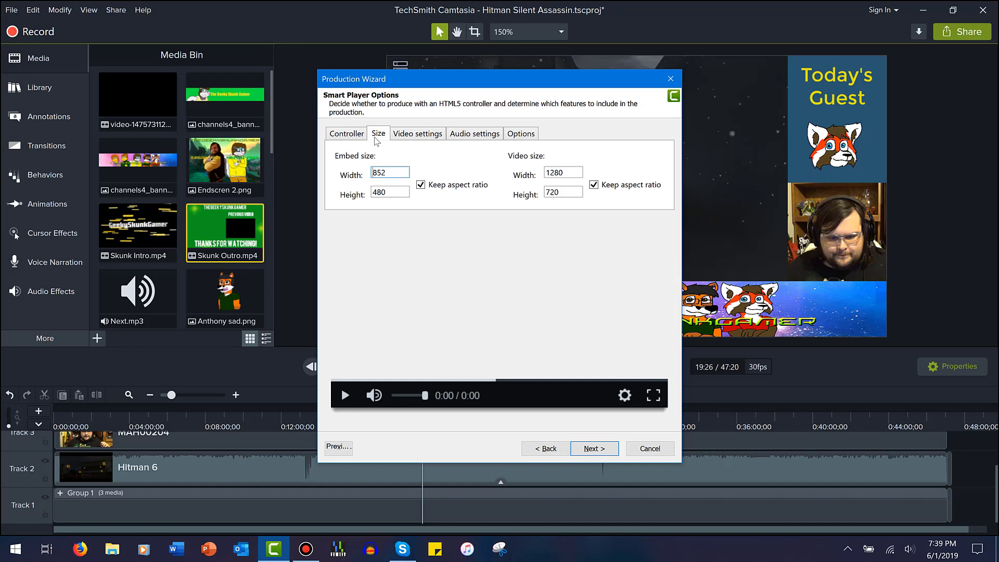
{"action": "left_click", "coordinate": [462, 138]}
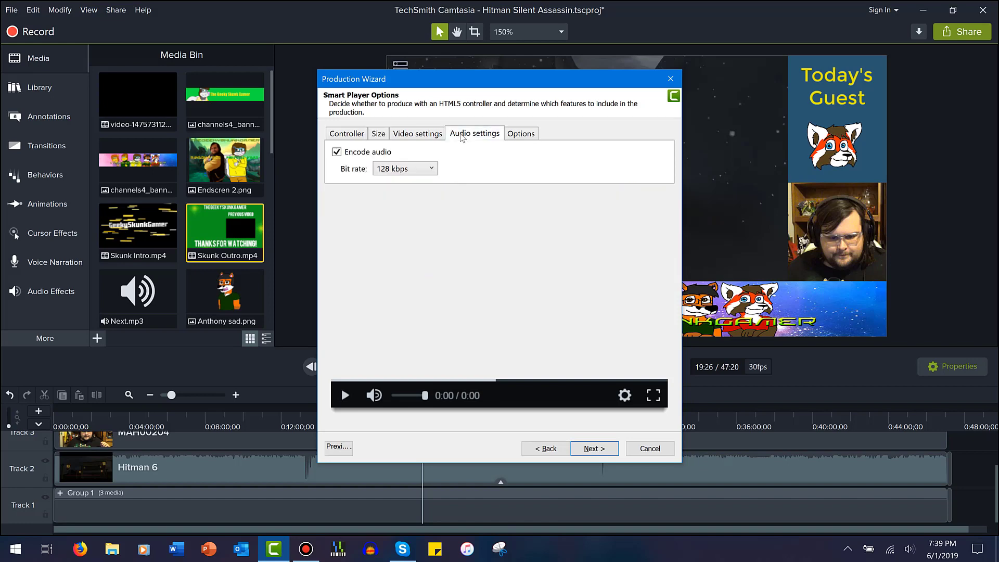
{"action": "left_click", "coordinate": [514, 140]}
{"action": "left_click", "coordinate": [413, 135]}
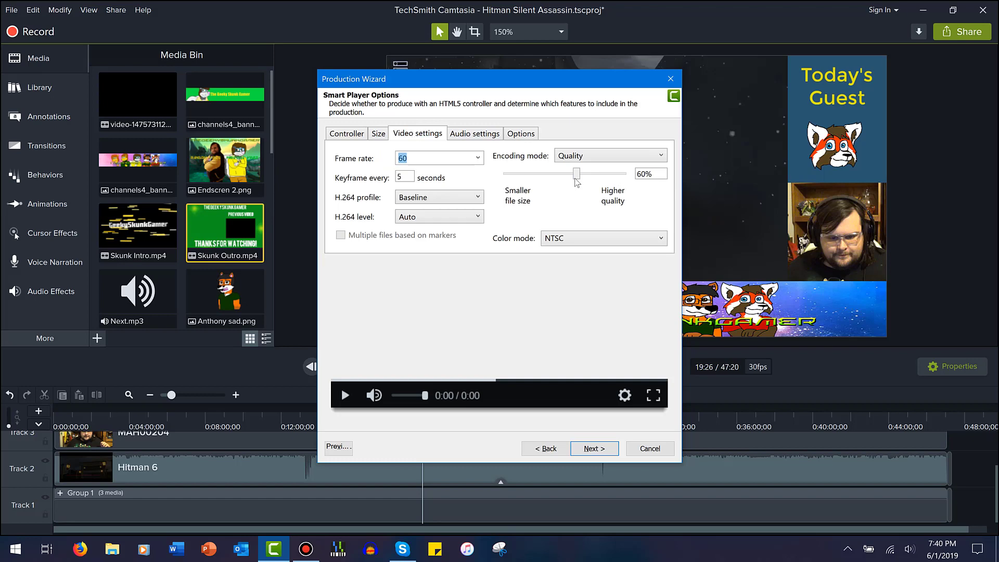
{"action": "mouse_move", "coordinate": [576, 175]}
{"action": "left_mouse_down"}
{"action": "mouse_move", "coordinate": [602, 176]}
{"action": "mouse_move", "coordinate": [575, 177]}
{"action": "left_mouse_up"}
{"action": "left_click", "coordinate": [358, 137]}
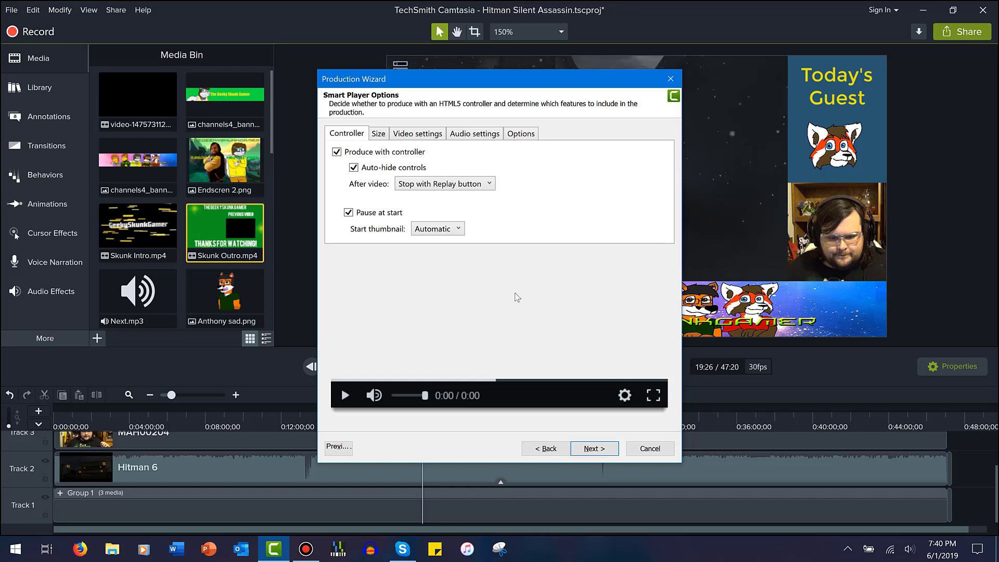
- Review the video options and the output name and folder of the production, and cancel without producing
{"action": "left_click", "coordinate": [592, 448]}
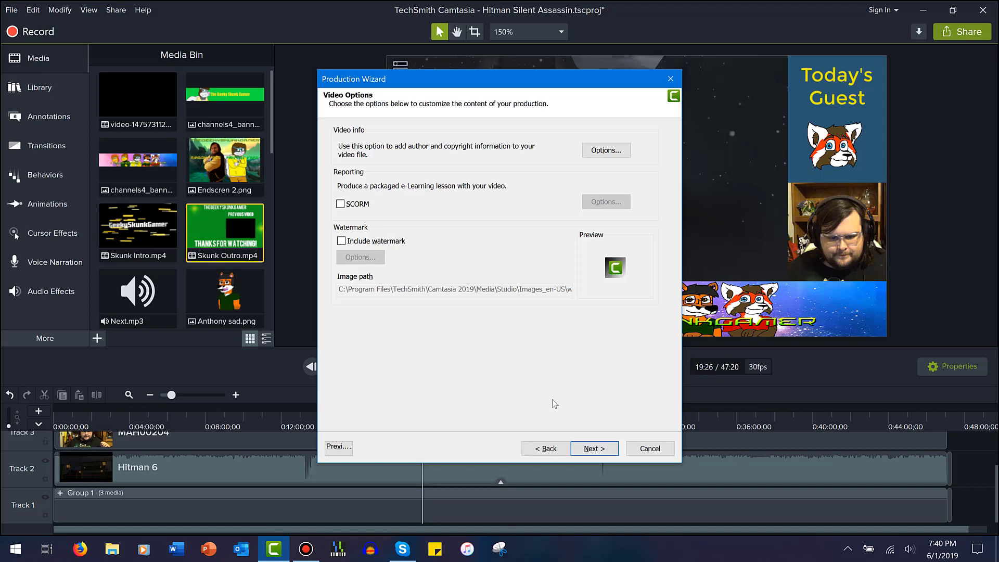
{"action": "left_click", "coordinate": [594, 448]}
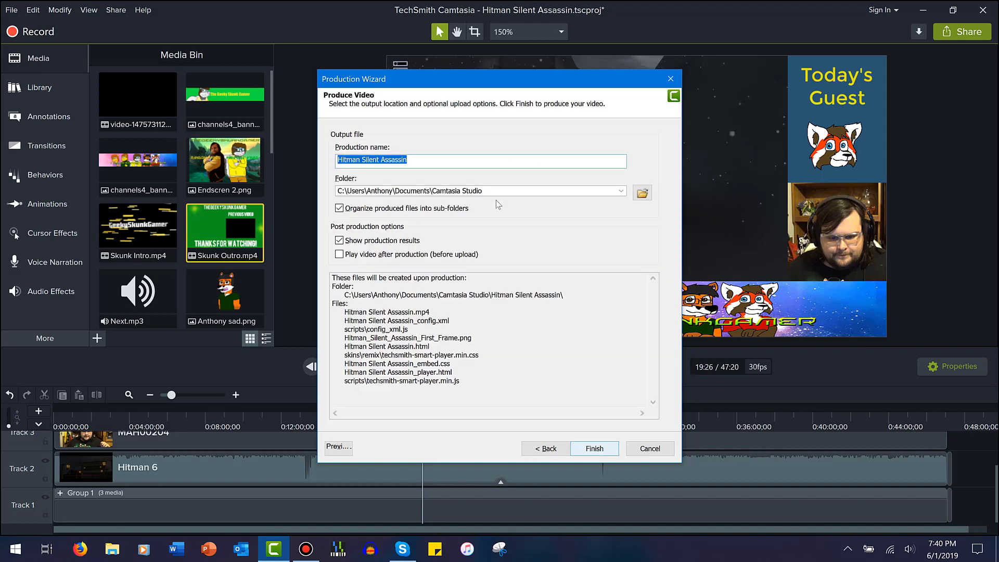
{"action": "left_click", "coordinate": [475, 159]}
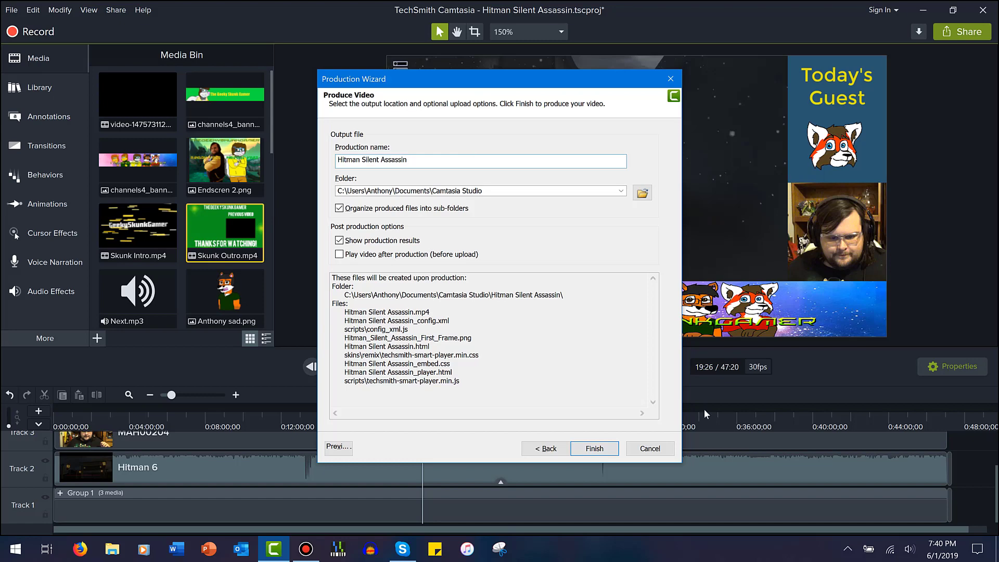
{"action": "left_click", "coordinate": [641, 194]}
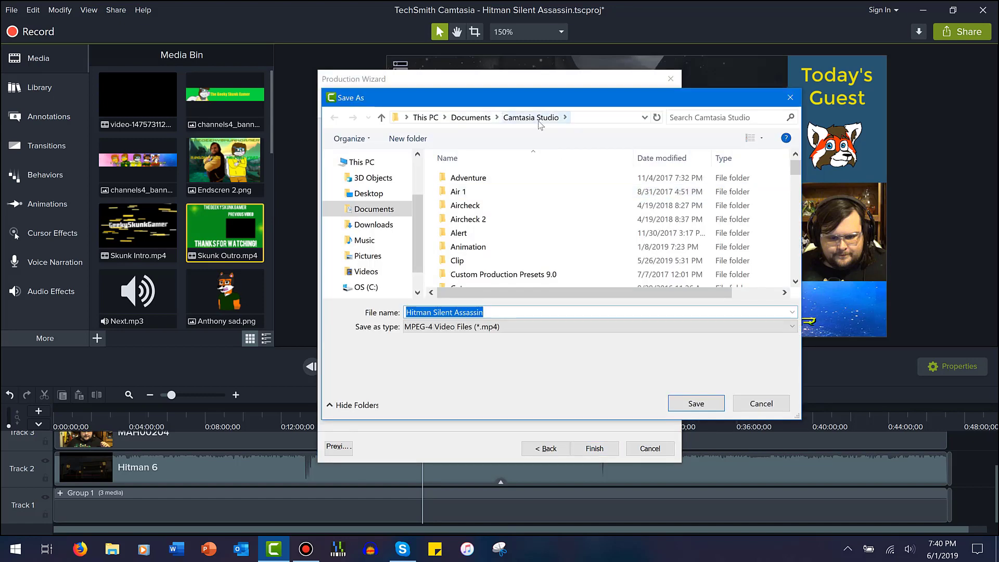
{"action": "left_click", "coordinate": [762, 401]}
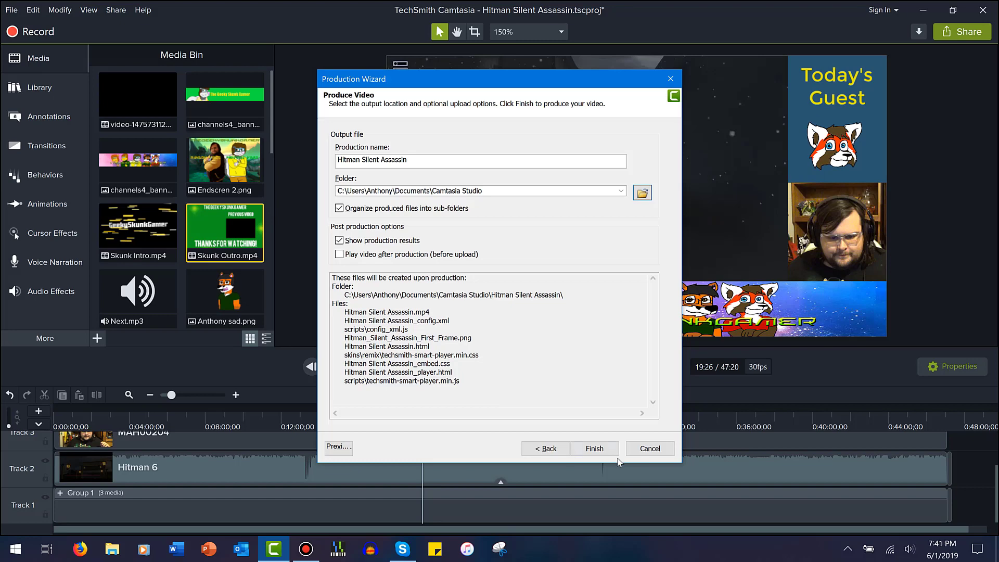
{"action": "left_click", "coordinate": [636, 451]}
- Split the Hitman 6 clip at about 12:35, trim the beginning of the second part and close the gap
{"action": "left_click", "coordinate": [292, 423]}
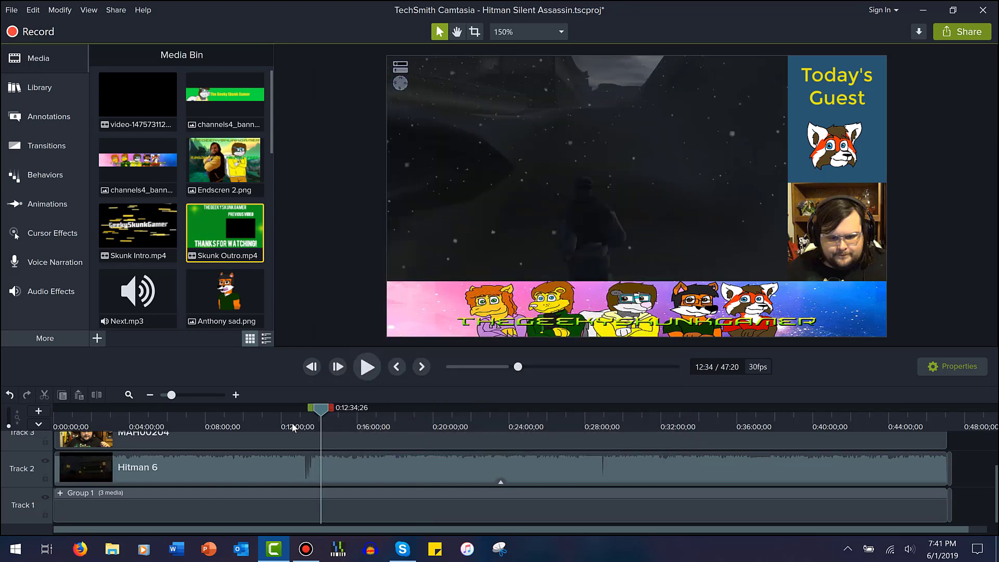
{"action": "left_click", "coordinate": [304, 474]}
{"action": "key", "text": "s"}
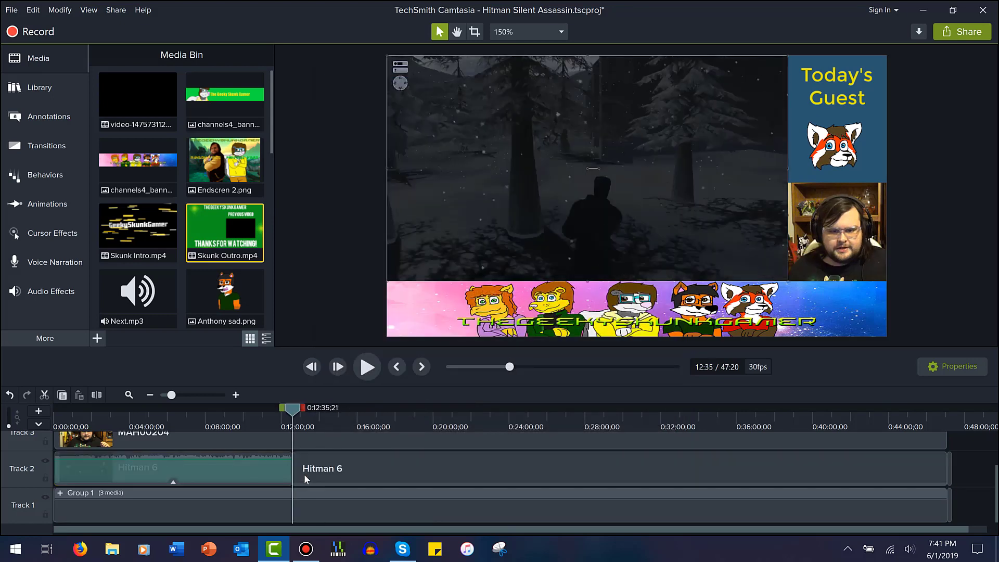
{"action": "left_click", "coordinate": [54, 147]}
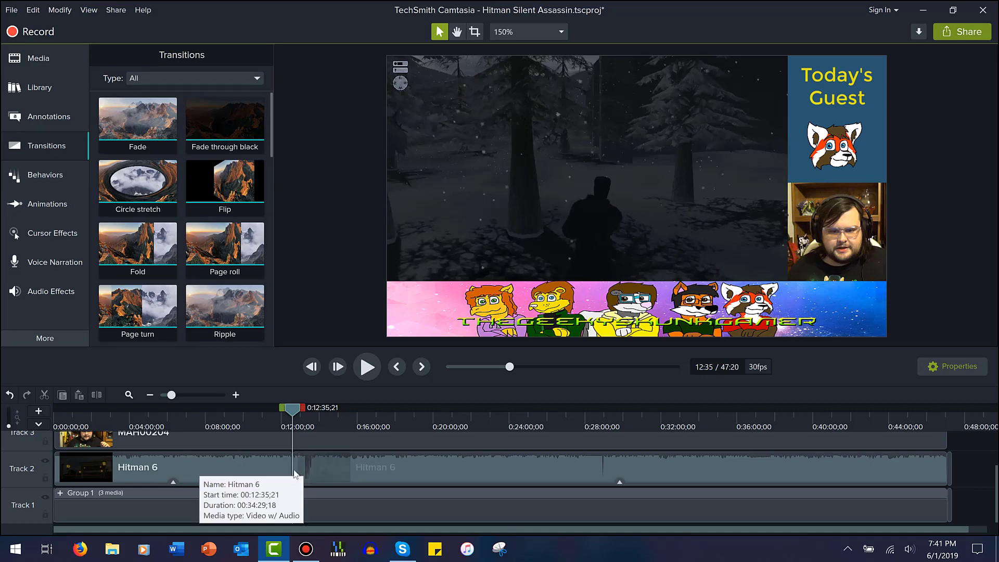
{"action": "left_click_drag", "start_coordinate": [295, 474], "coordinate": [197, 475]}
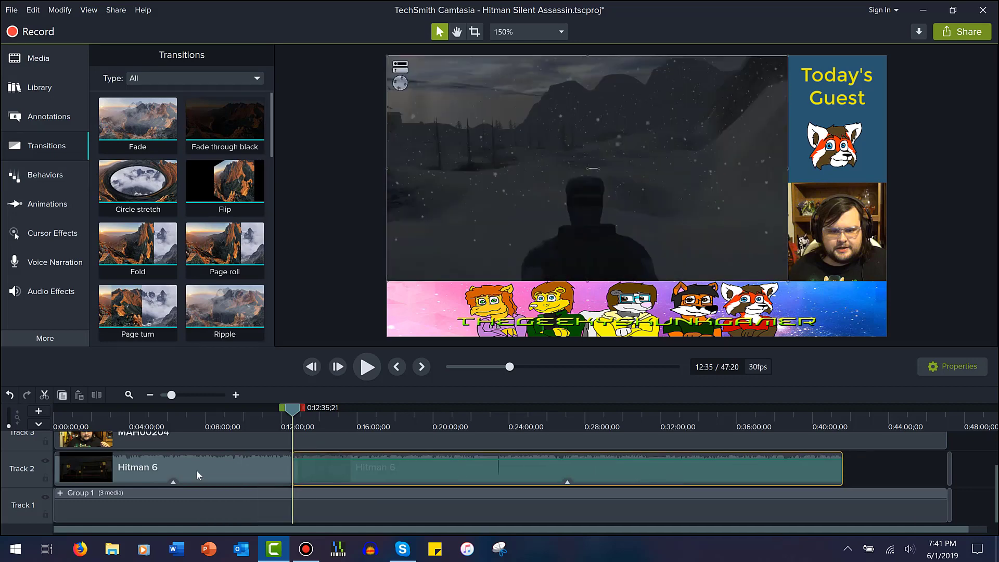
- Add the Whip spin transition at the cut between the two Hitman 6 clips
{"action": "scroll", "coordinate": [221, 250], "scroll_direction": "down", "scroll_amount": 2}
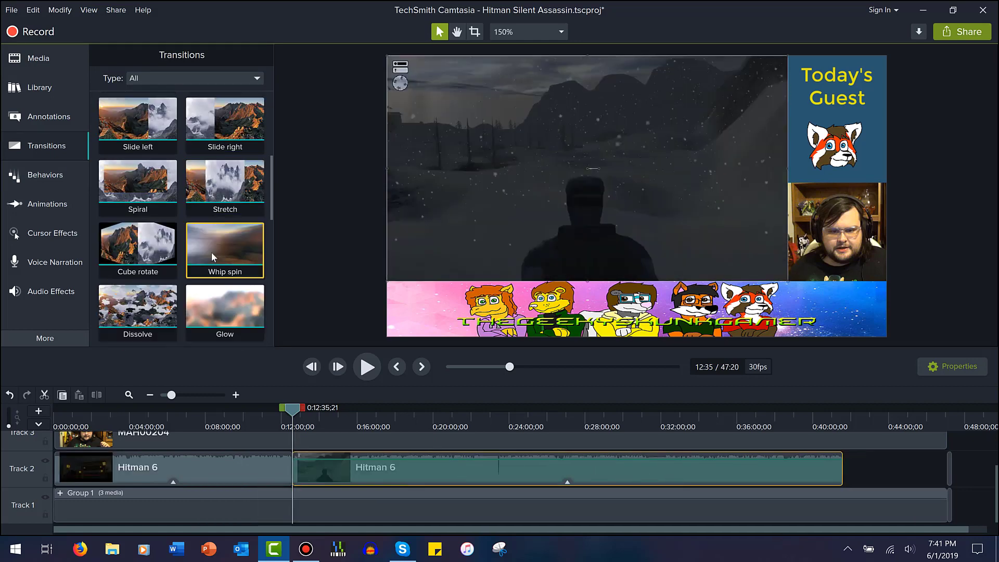
{"action": "scroll", "coordinate": [212, 256], "scroll_direction": "down", "scroll_amount": 1}
{"action": "left_click_drag", "start_coordinate": [225, 180], "coordinate": [294, 469]}
- Play back the timeline from about 12:33 to preview the transition between the two Hitman 6 clips
{"action": "left_click", "coordinate": [287, 419]}
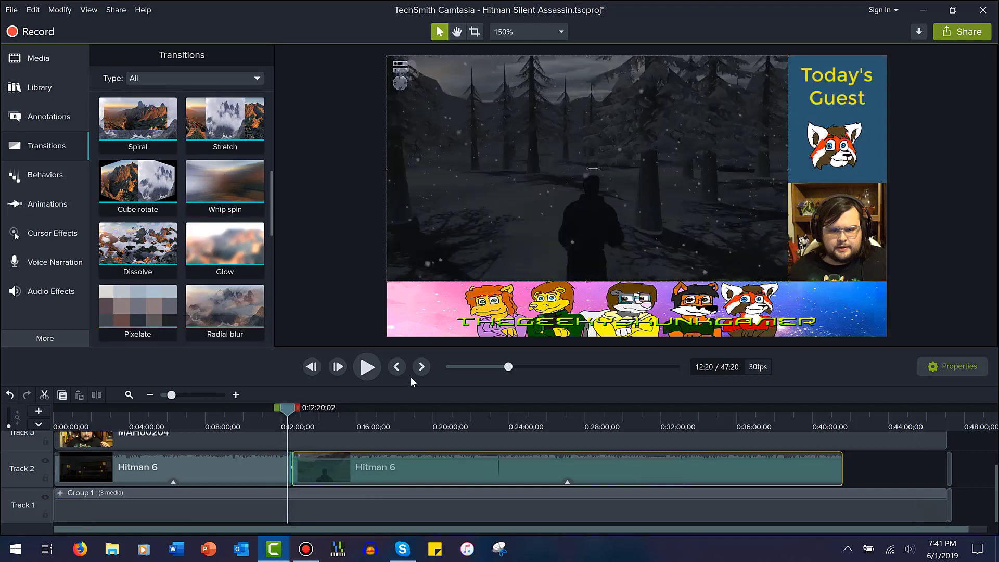
{"action": "left_click", "coordinate": [377, 369]}
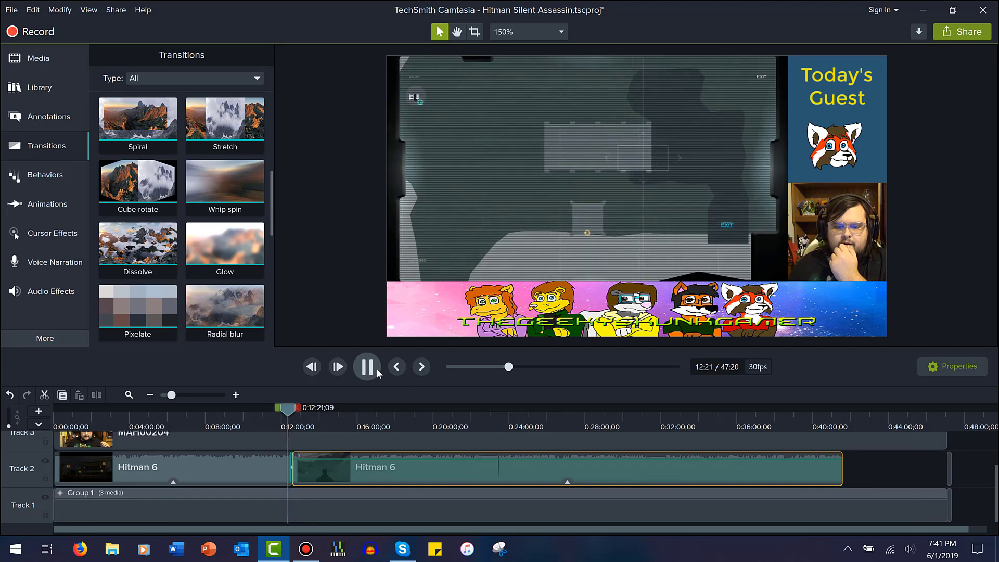
{"action": "left_click", "coordinate": [194, 394]}
{"action": "left_click", "coordinate": [361, 417]}
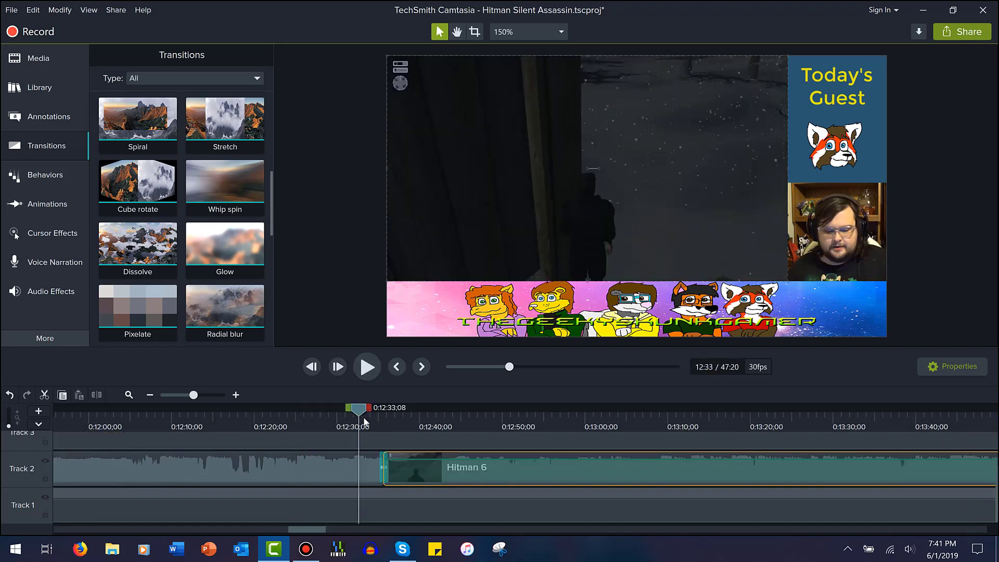
{"action": "left_click", "coordinate": [367, 370]}
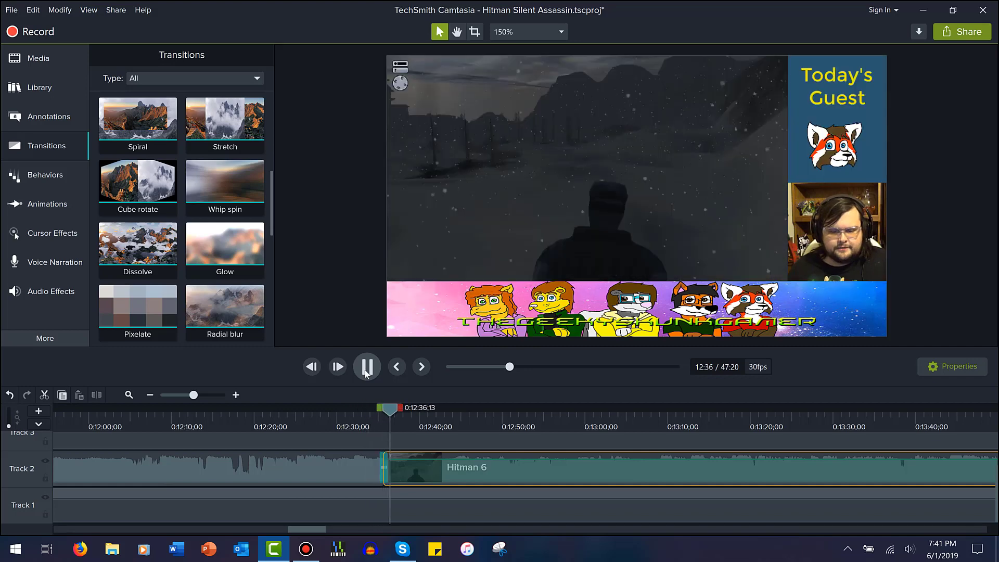
{"action": "left_click", "coordinate": [367, 370]}
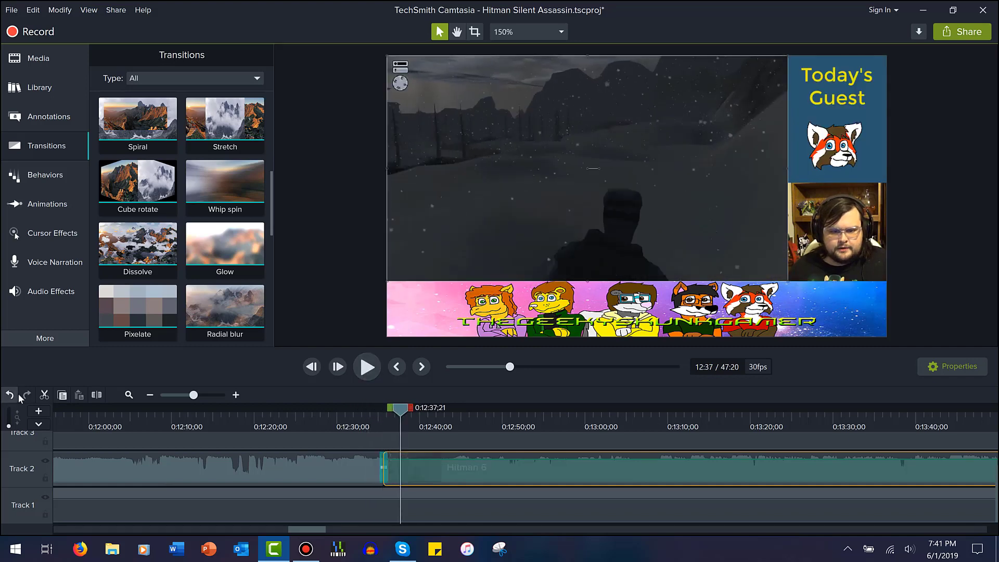
- Undo the transition, the trim and the split on the Hitman 6 footage
{"action": "left_click", "coordinate": [9, 396]}
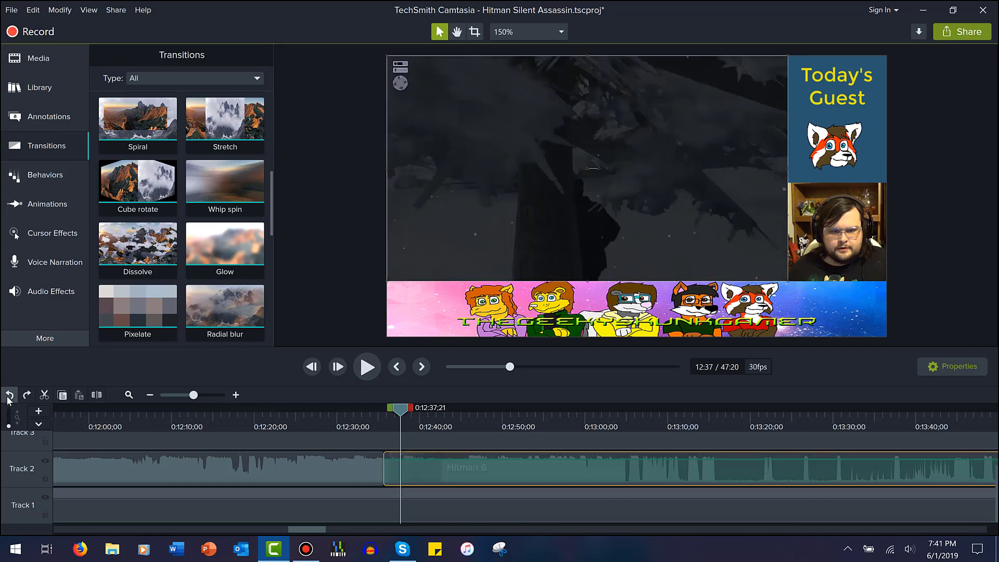
{"action": "left_click", "coordinate": [8, 395]}
{"action": "left_click", "coordinate": [178, 395]}
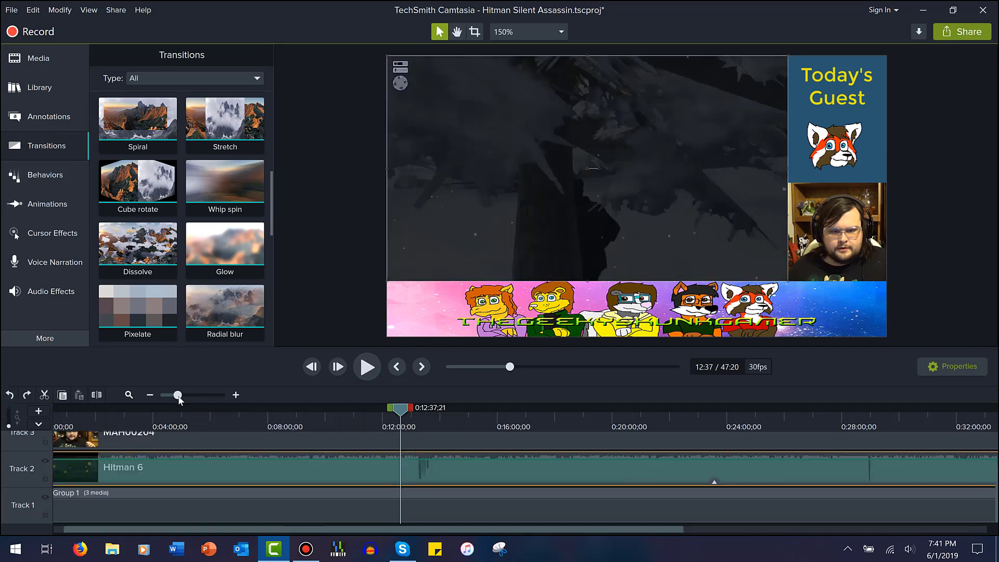
- Place the playhead at about 2:47 and examine the available behaviors and animation presets
{"action": "left_click", "coordinate": [118, 423]}
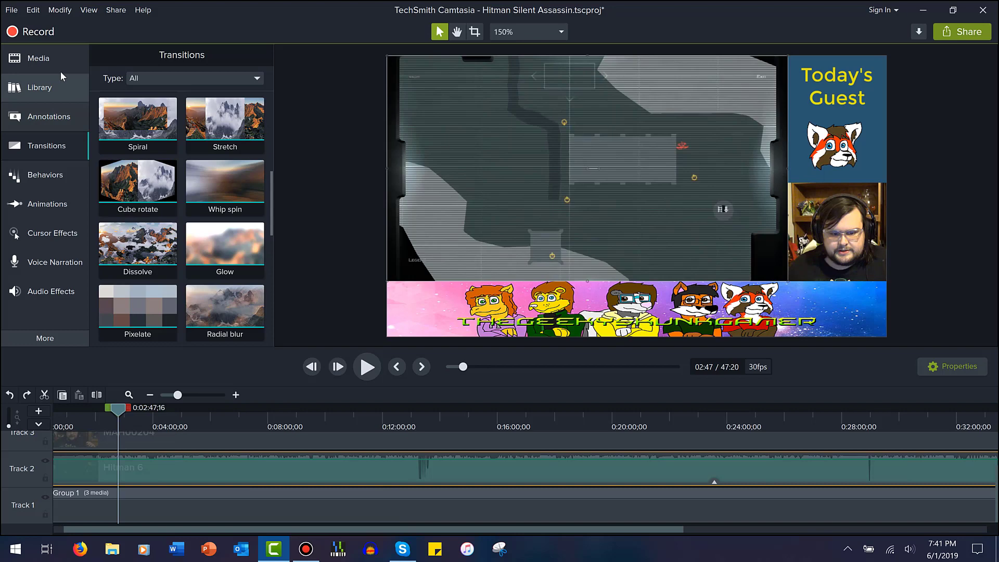
{"action": "left_click", "coordinate": [49, 187]}
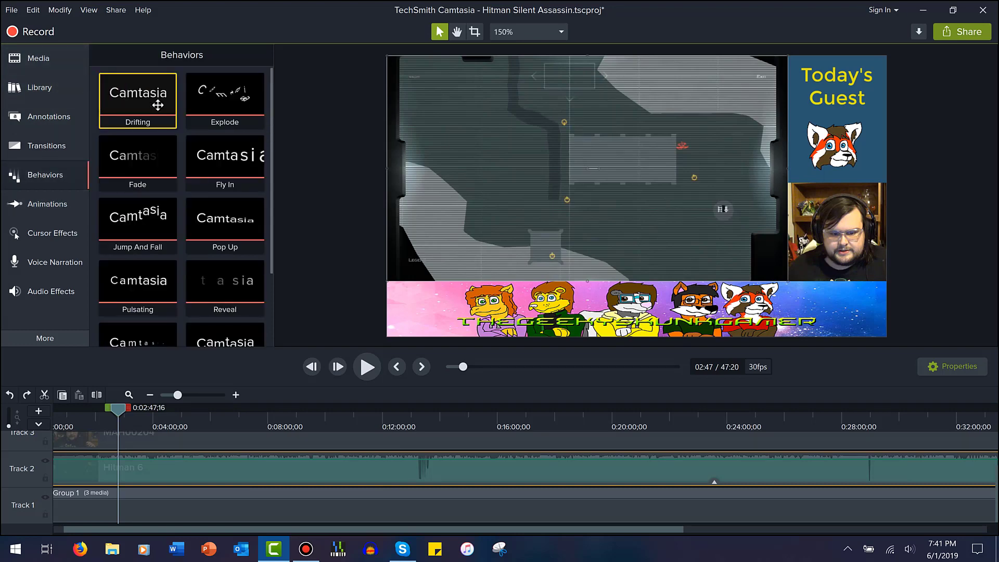
{"action": "left_click", "coordinate": [48, 209]}
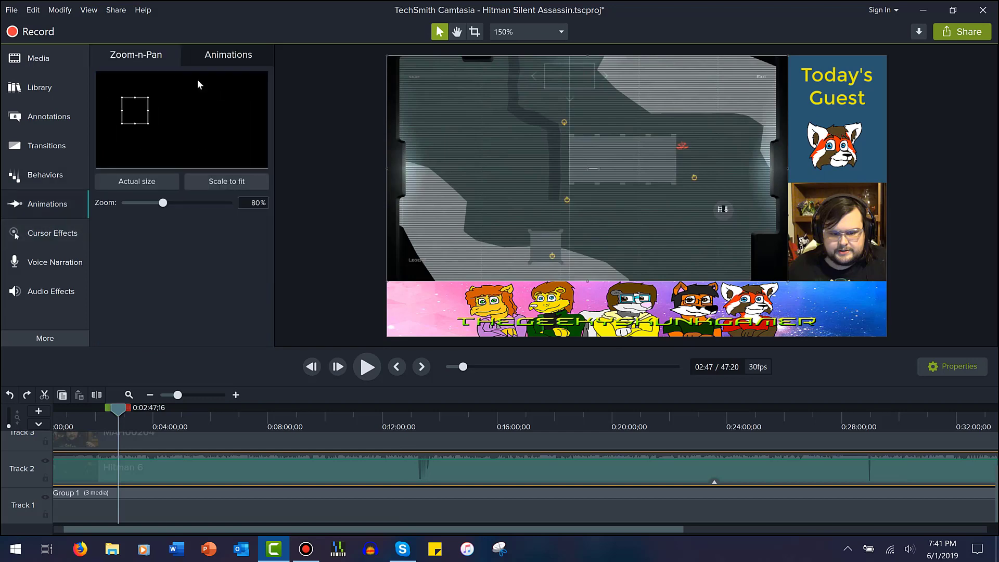
{"action": "left_click", "coordinate": [207, 59]}
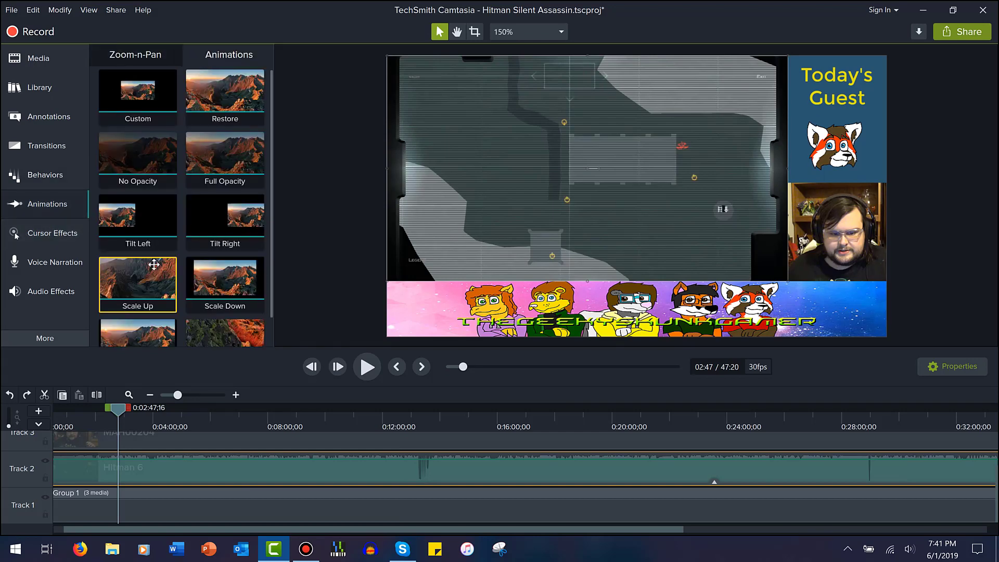
{"action": "scroll", "coordinate": [154, 265], "scroll_direction": "down", "scroll_amount": 1}
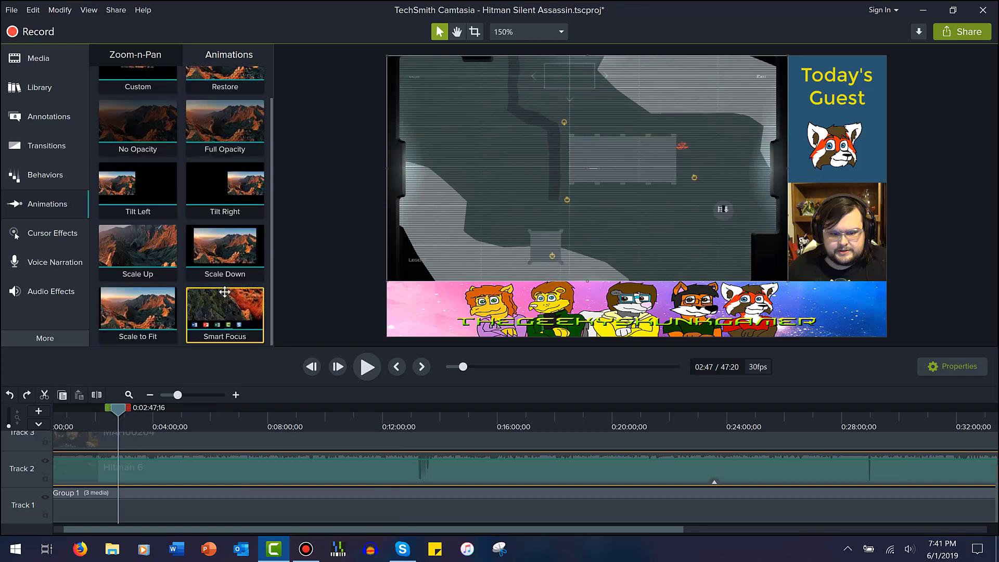
- Try a Zoom-n-Pan animation at 200% zoom at the playhead and undo it
{"action": "left_click", "coordinate": [137, 52]}
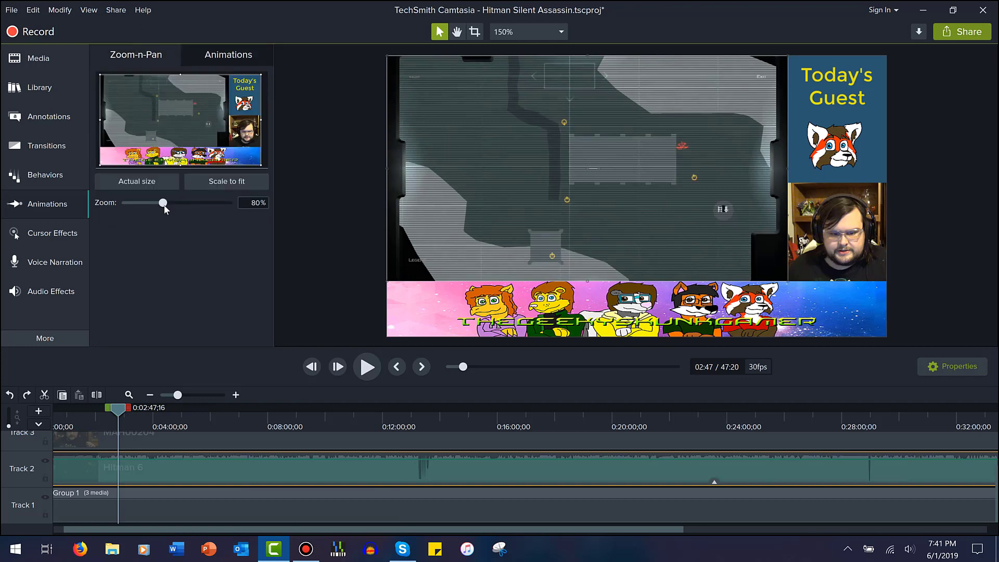
{"action": "left_click_drag", "start_coordinate": [165, 206], "coordinate": [394, 214]}
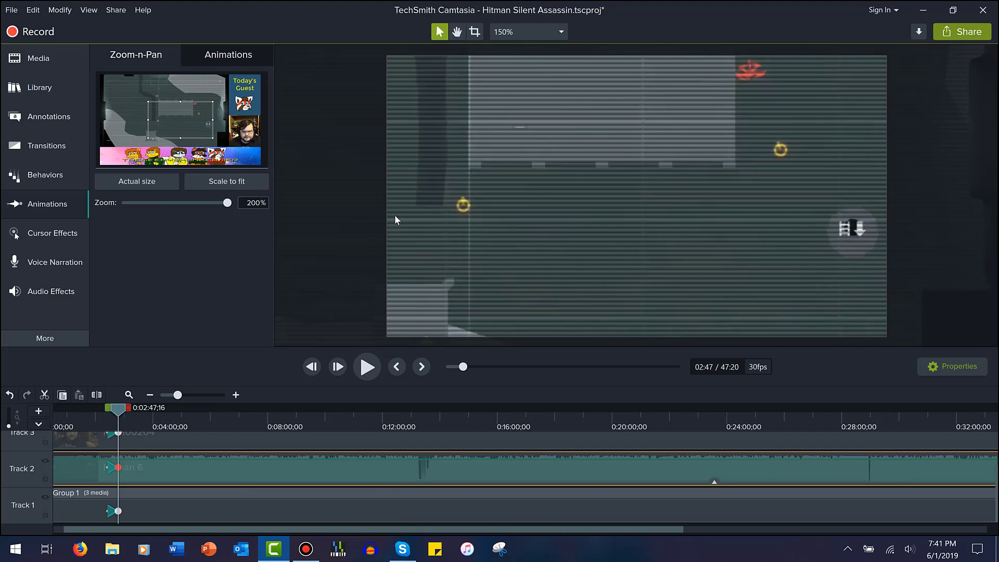
{"action": "left_click", "coordinate": [9, 394]}
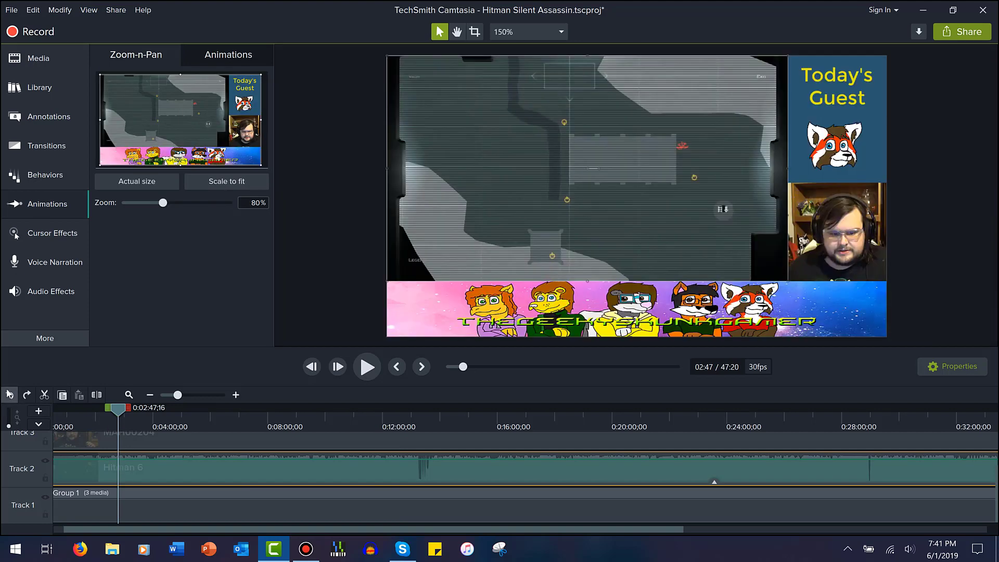
- Look over the cursor effects and set the voice narration input to the Logitech USB headset microphone
{"action": "left_click", "coordinate": [31, 235]}
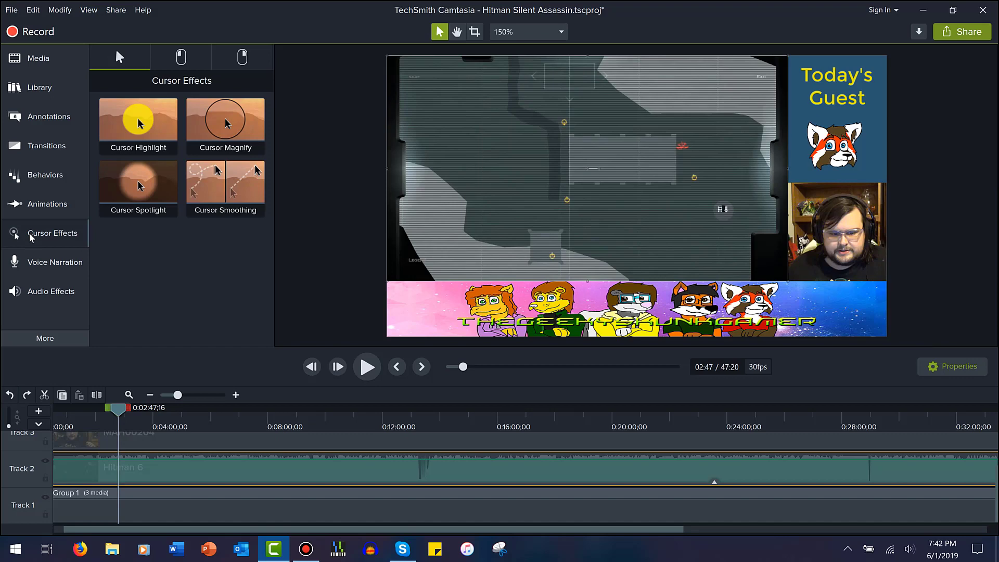
{"action": "left_click", "coordinate": [39, 265]}
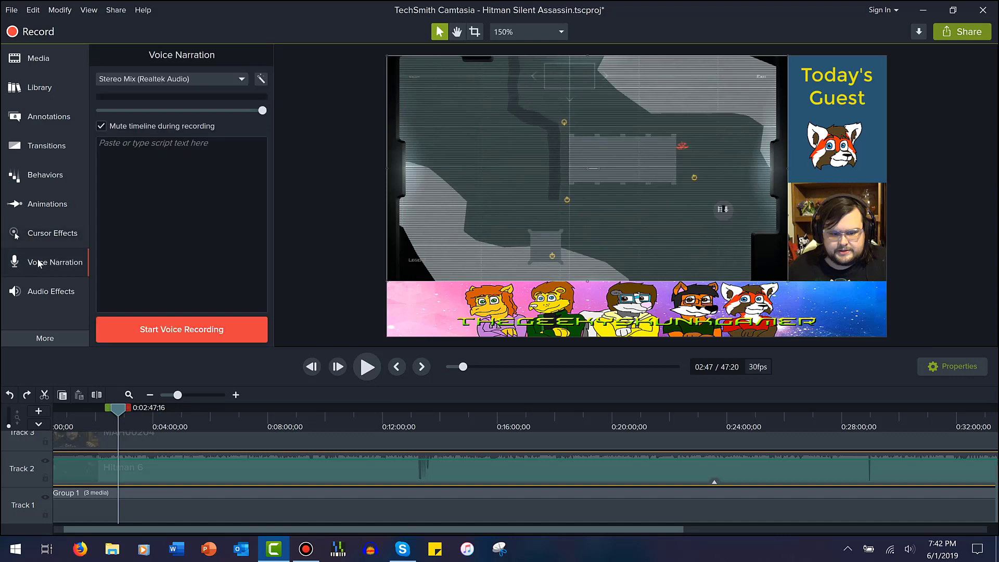
{"action": "left_click", "coordinate": [211, 77]}
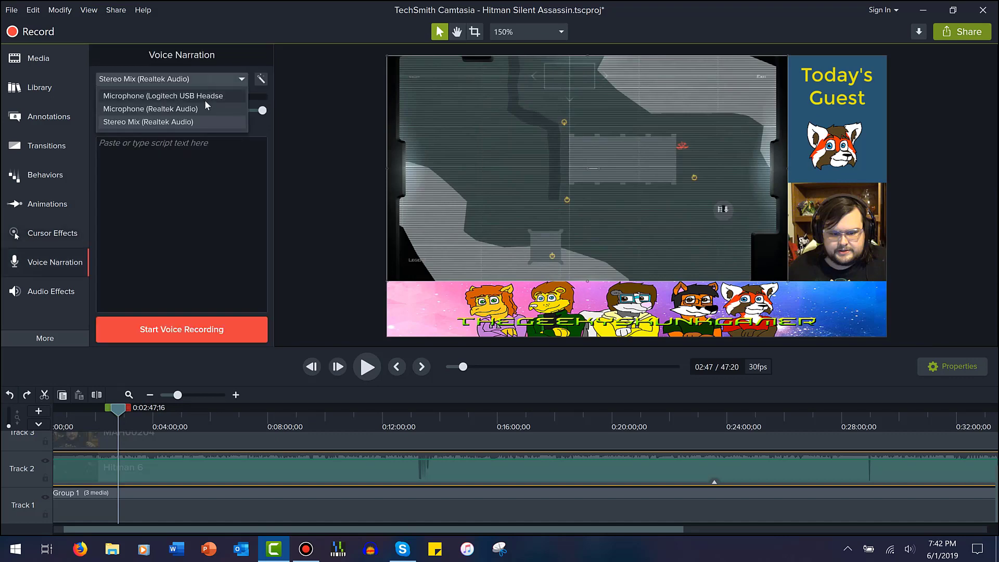
{"action": "left_click", "coordinate": [205, 99]}
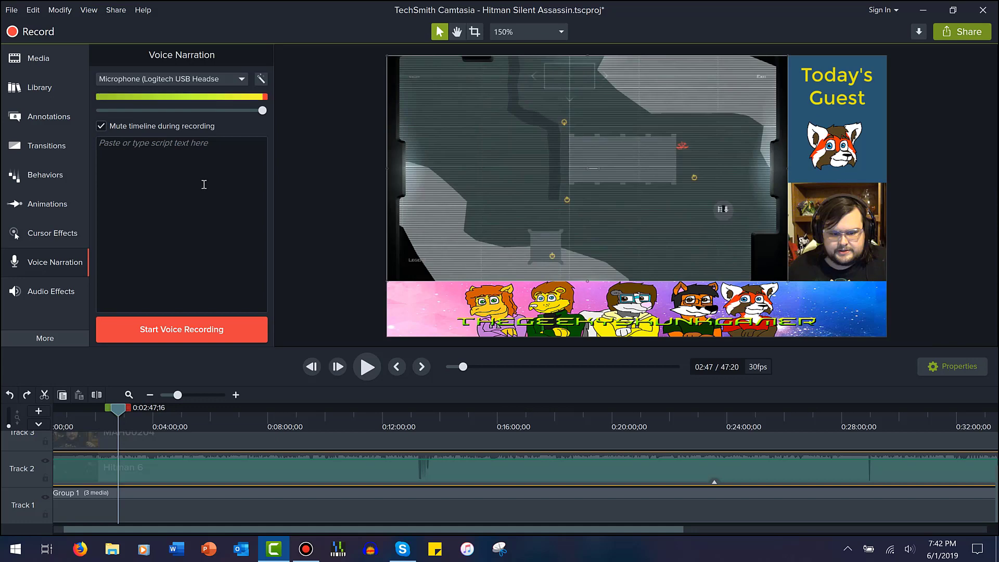
- Examine the available audio effects and visual effects
{"action": "left_click", "coordinate": [65, 292]}
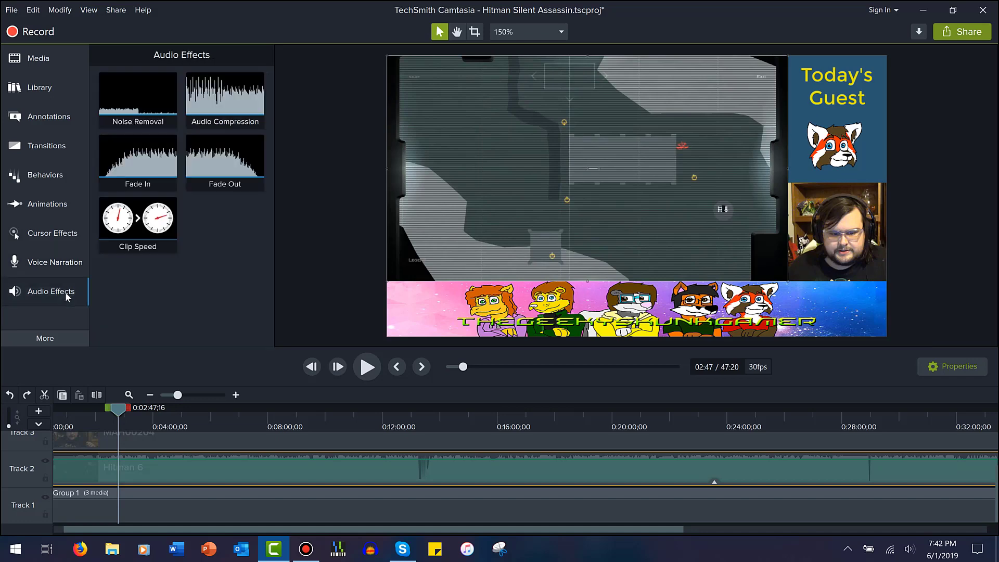
{"action": "left_click", "coordinate": [49, 333]}
{"action": "left_click", "coordinate": [141, 334]}
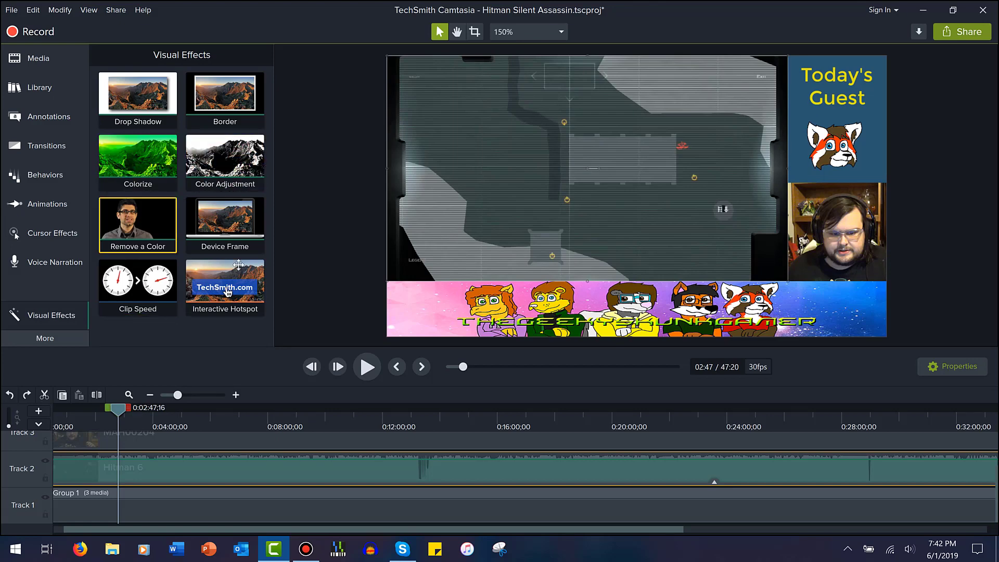
- Look over the interactivity quiz options and the captions tools
{"action": "left_click", "coordinate": [44, 338]}
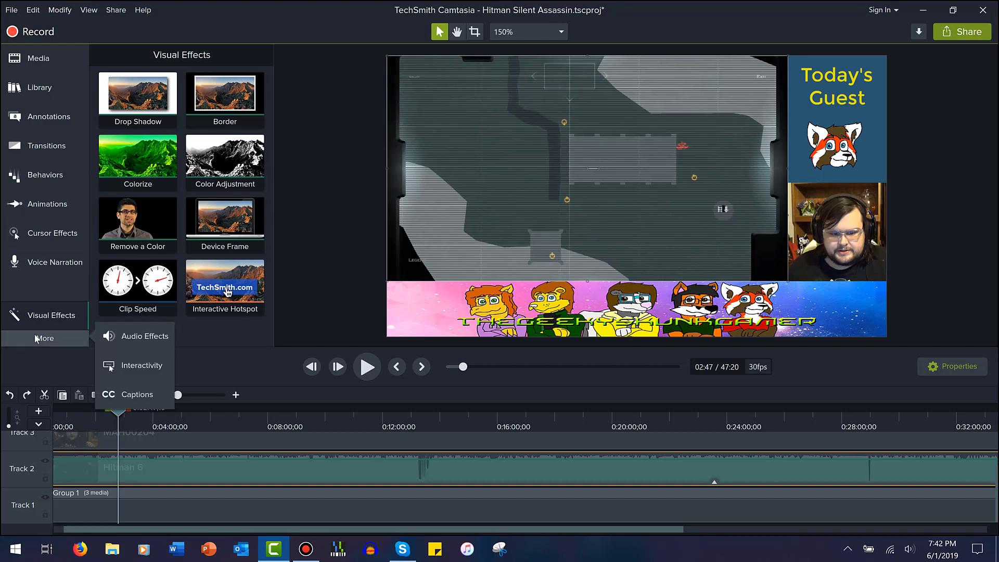
{"action": "left_click", "coordinate": [140, 370]}
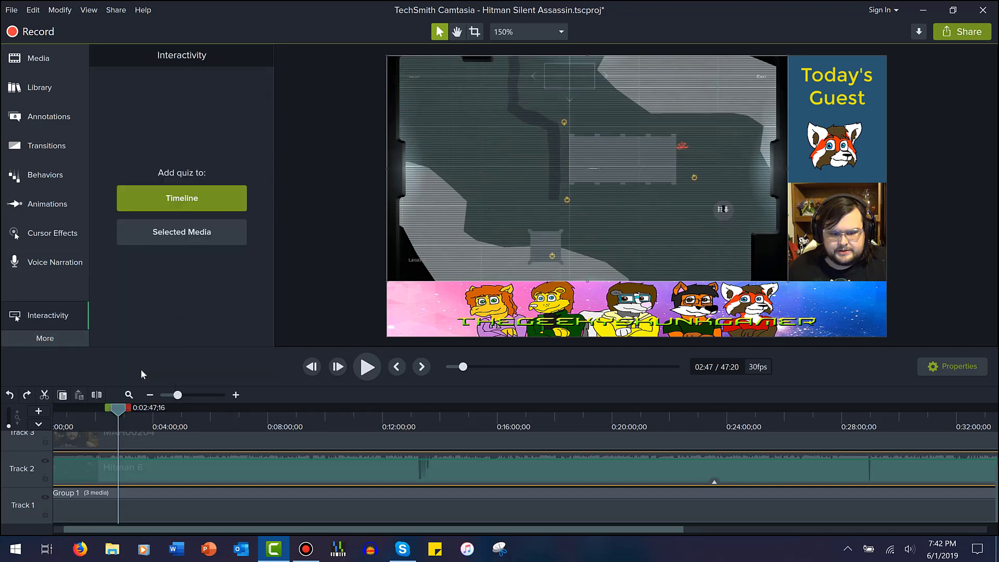
{"action": "left_click", "coordinate": [56, 337]}
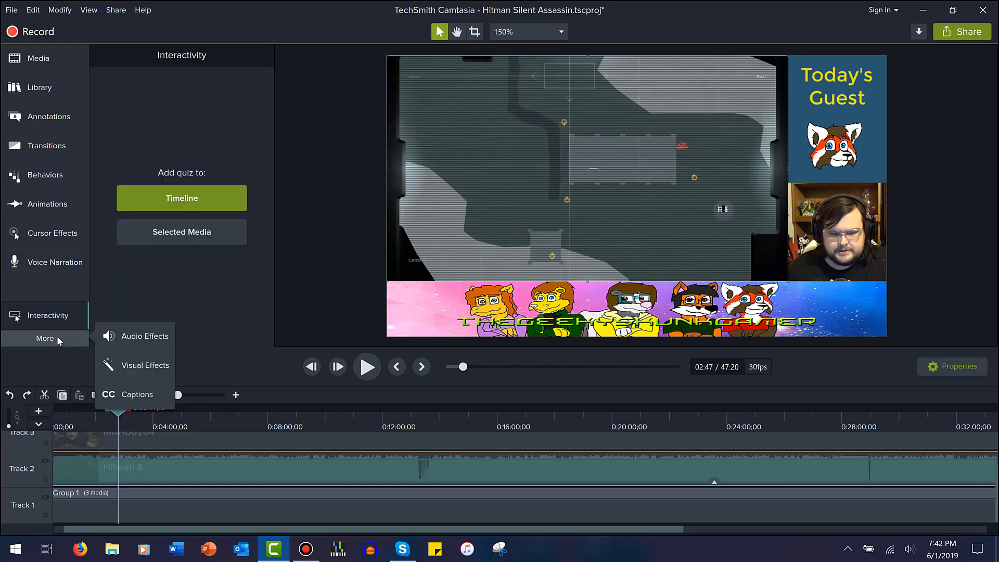
{"action": "left_click", "coordinate": [137, 394]}
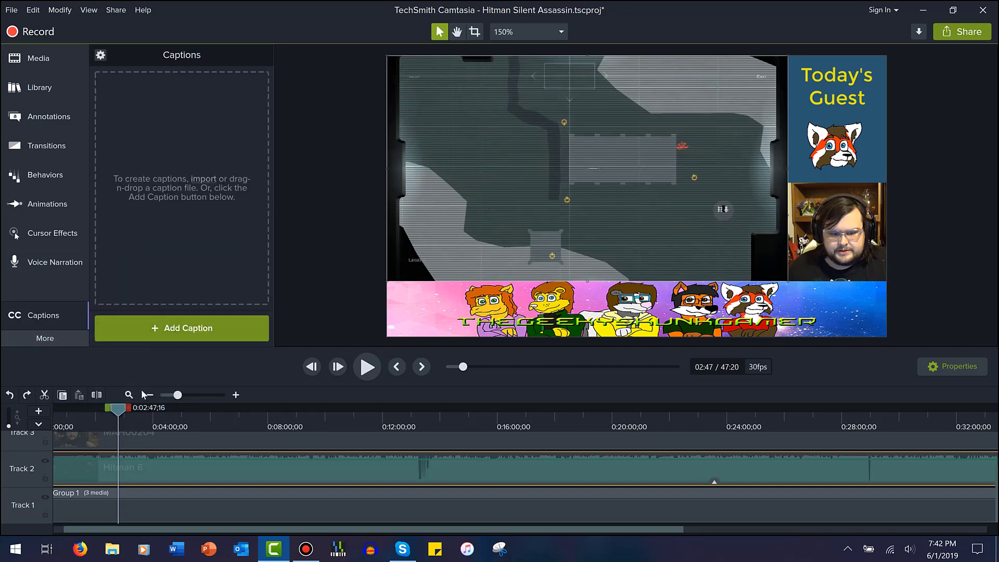
- Return to the project's media bin and save the Hitman Silent Assassin project
{"action": "left_click", "coordinate": [30, 49]}
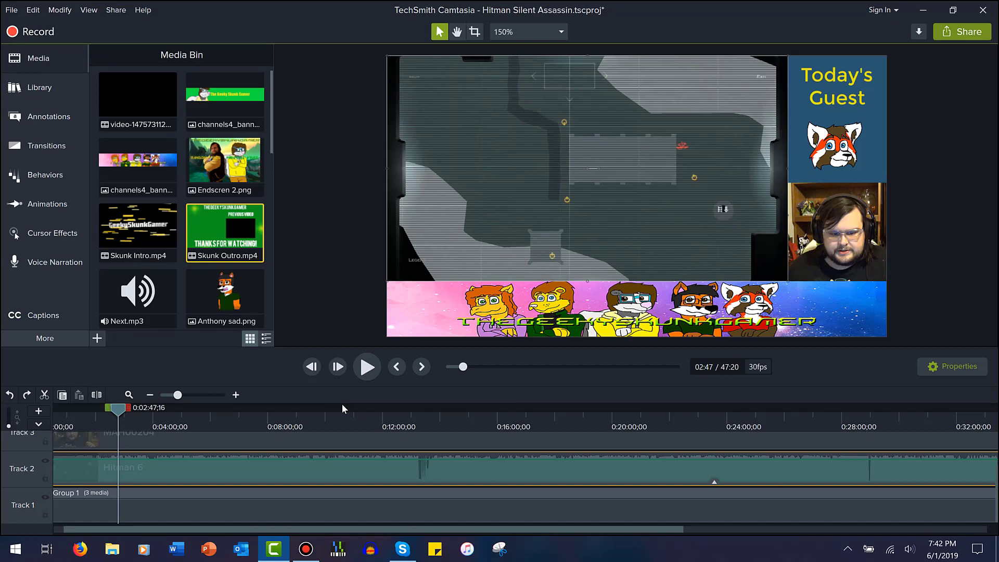
{"action": "key", "text": "ctrl+s"}
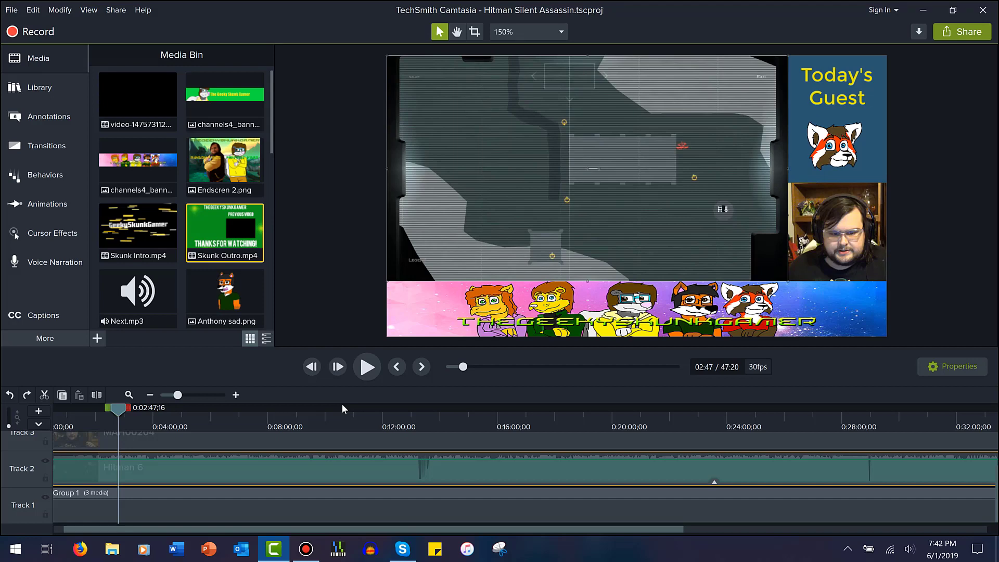